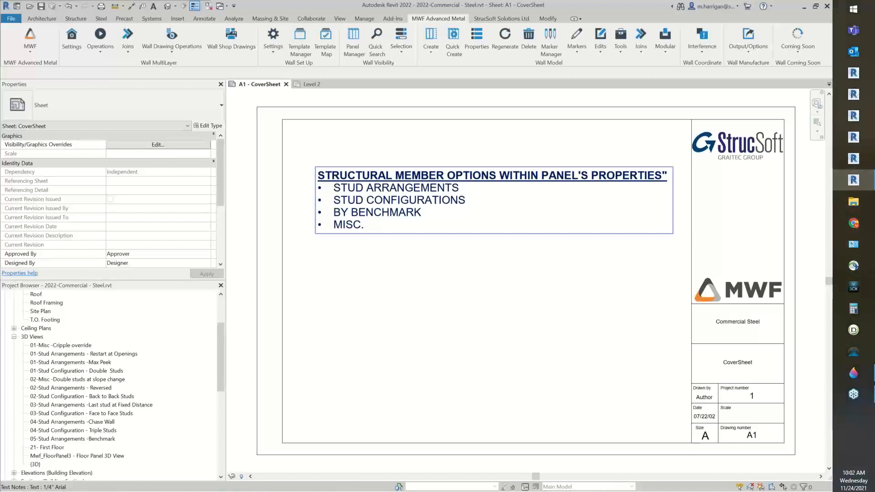
Step: Open the 3D view "01-Stud Arrangements - Restart at Openings" and orient it to the front face of the framed wall panel
click(610, 291)
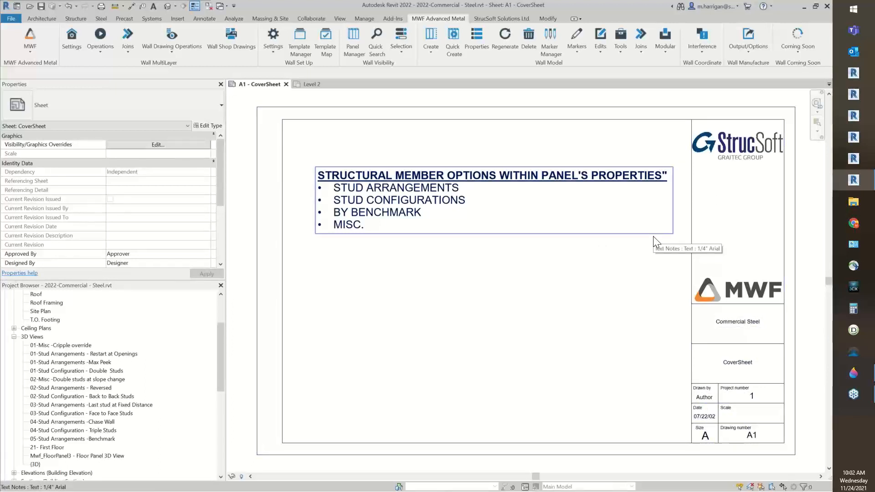
click(94, 358)
double_click(94, 354)
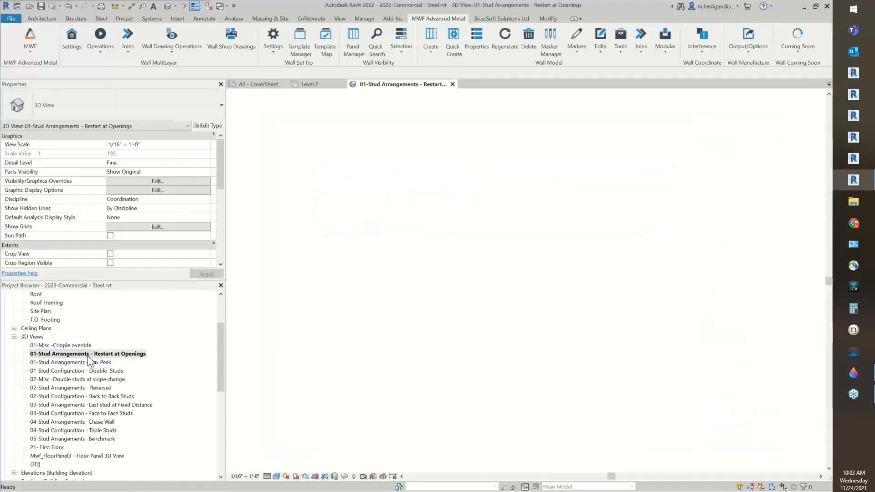
shift+middle_drag(573, 172, 597, 218)
click(308, 84)
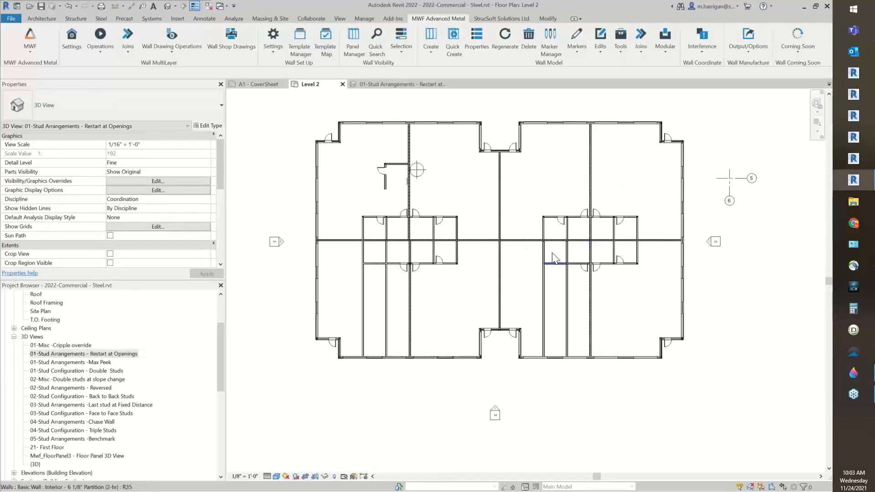
click(395, 83)
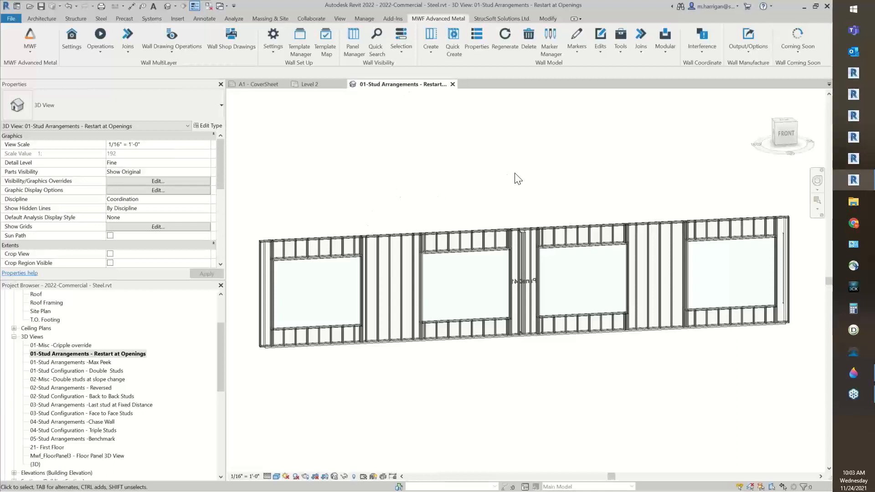
click(786, 134)
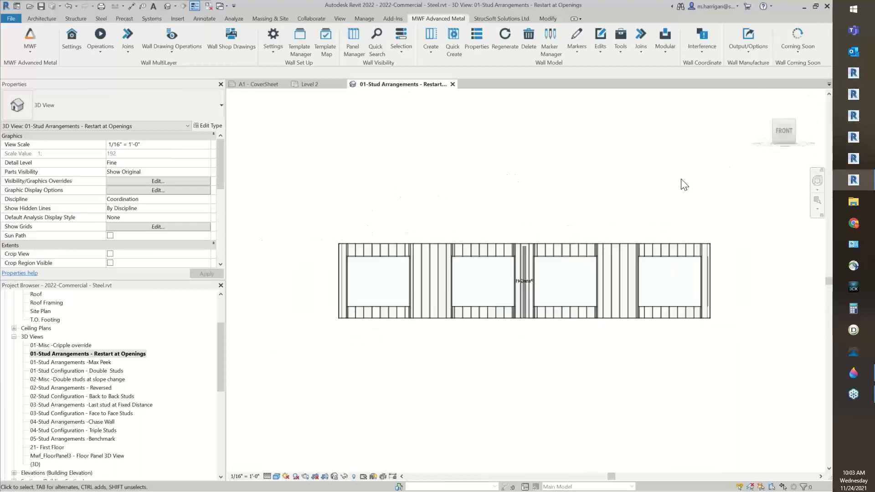
scroll(635, 194, up, 1)
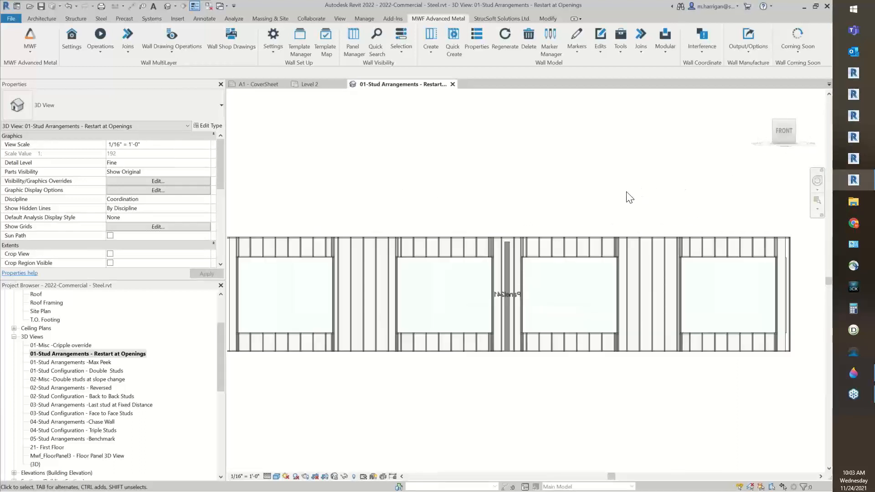
scroll(532, 211, down, 1)
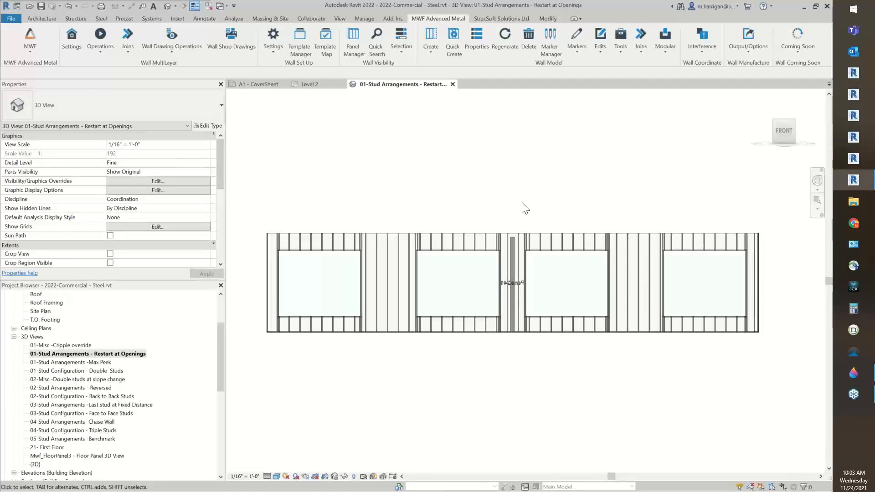
Step: Review the Stud Arrangements options in the wall panel's Structural Members properties and exit without changing anything
click(376, 274)
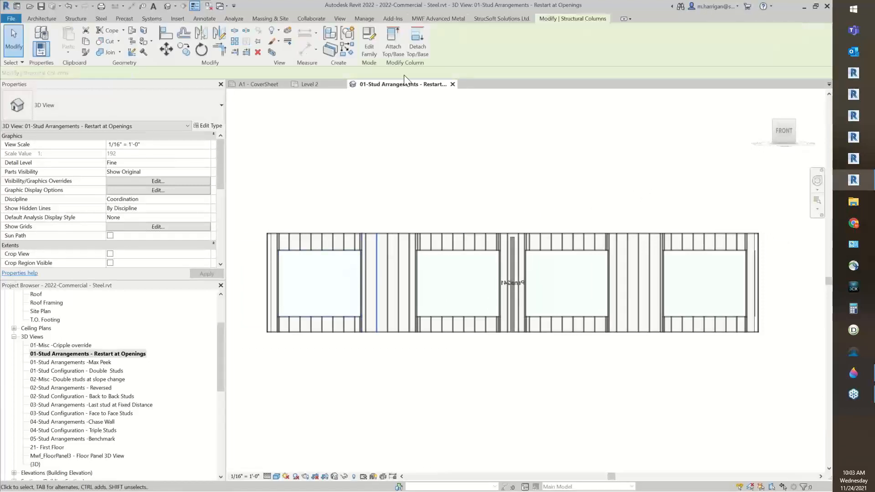
click(444, 21)
click(469, 43)
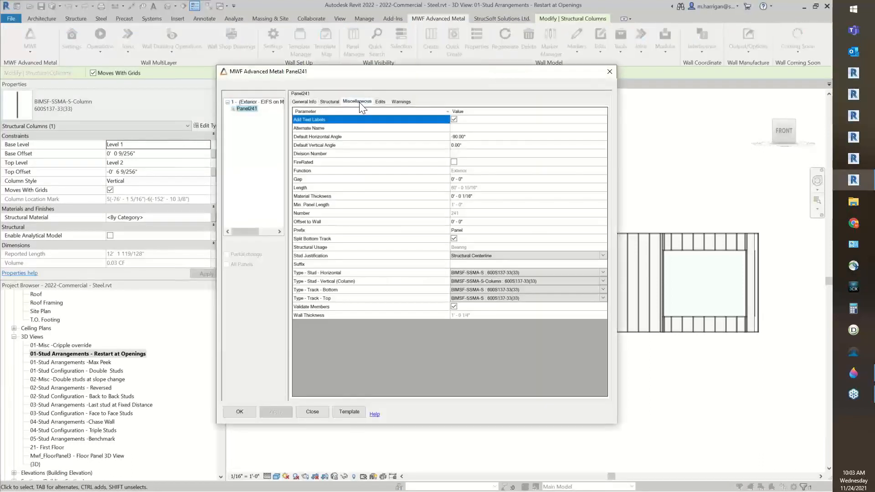
click(359, 103)
click(348, 173)
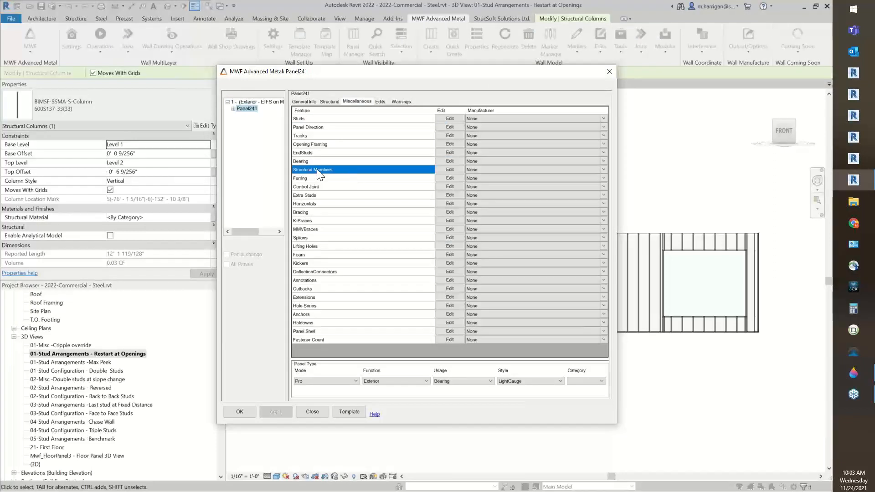
click(443, 171)
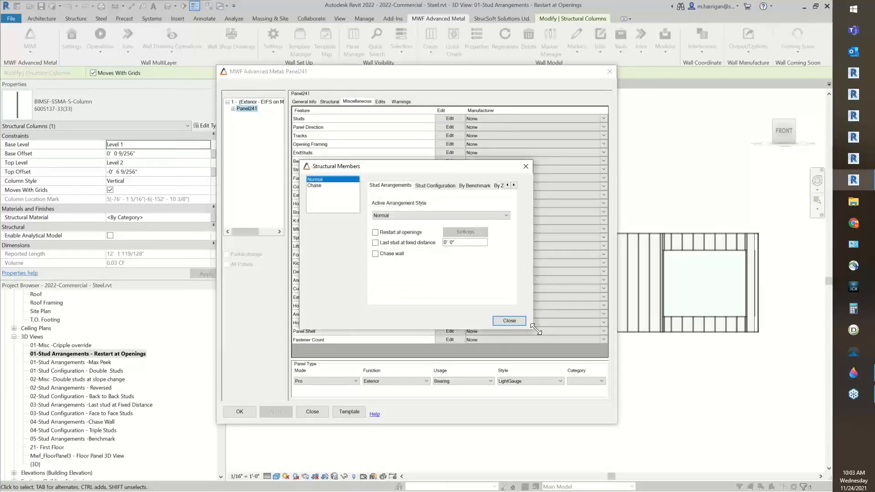
drag(630, 329, 643, 332)
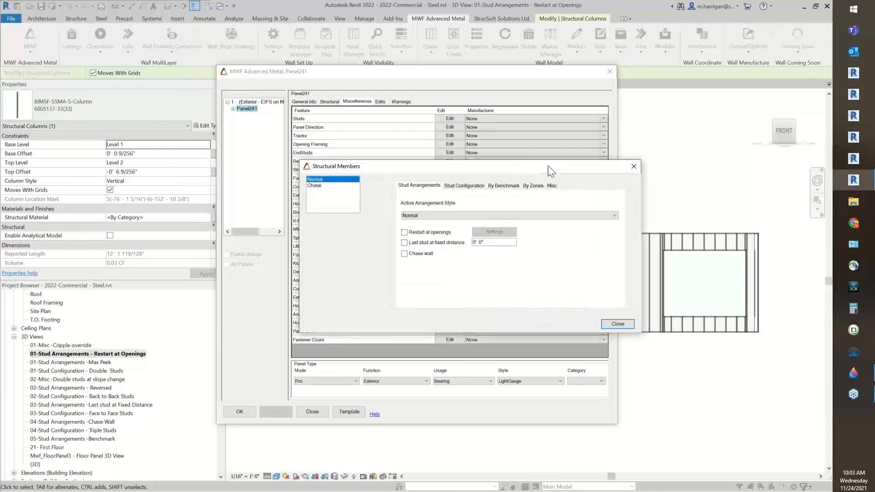
drag(552, 171, 522, 160)
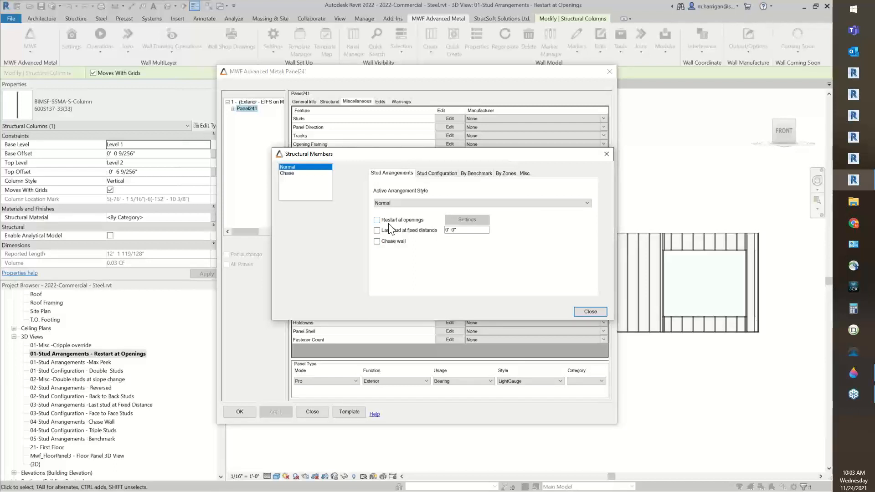
click(582, 312)
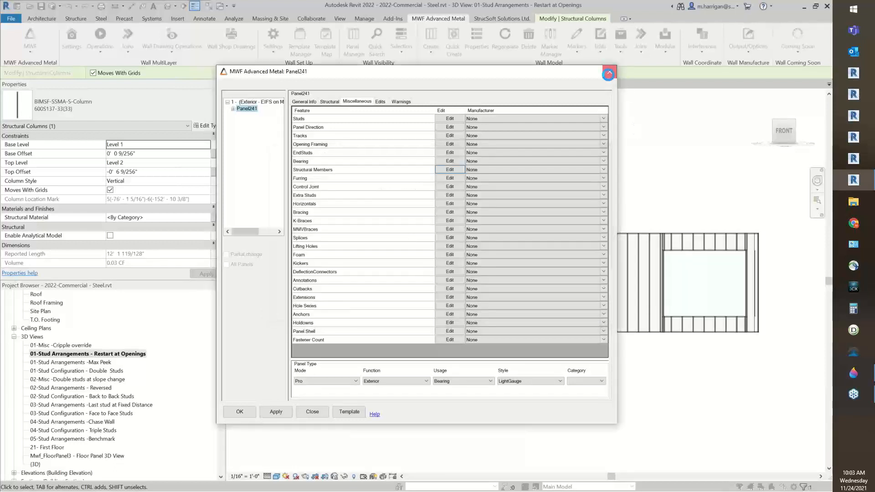
click(608, 74)
click(422, 263)
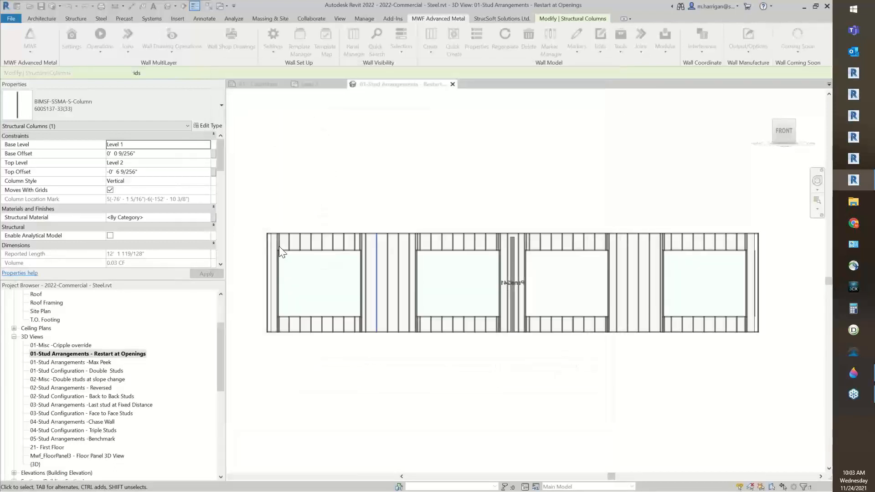
Step: Orient the view to the back of the panel and examine the stud layout around the window openings
scroll(279, 246, up, 2)
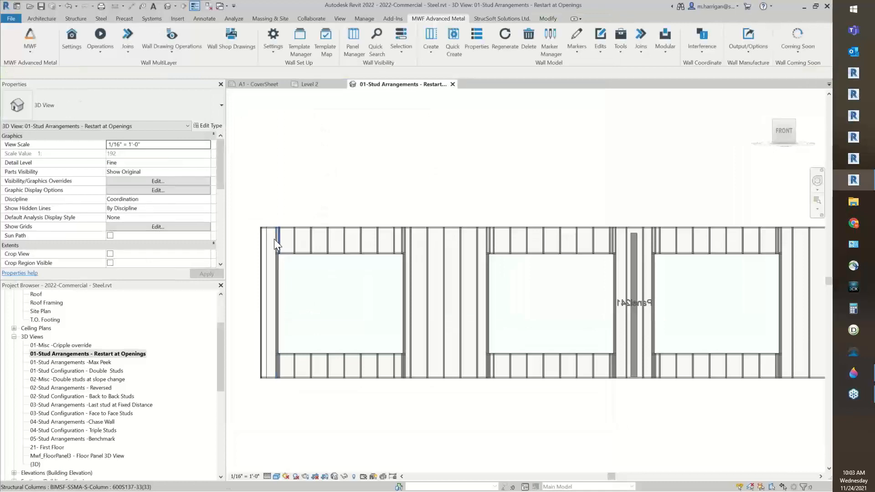
middle_drag(274, 239, 309, 174)
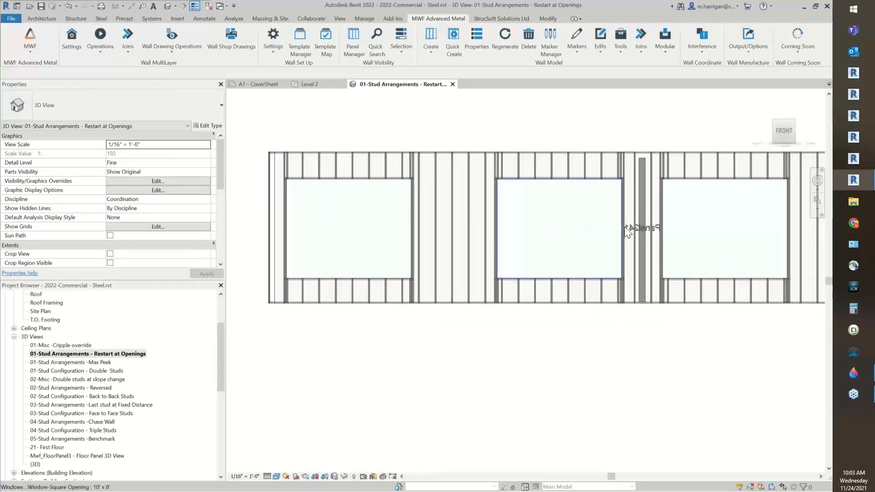
shift+middle_drag(657, 228, 684, 138)
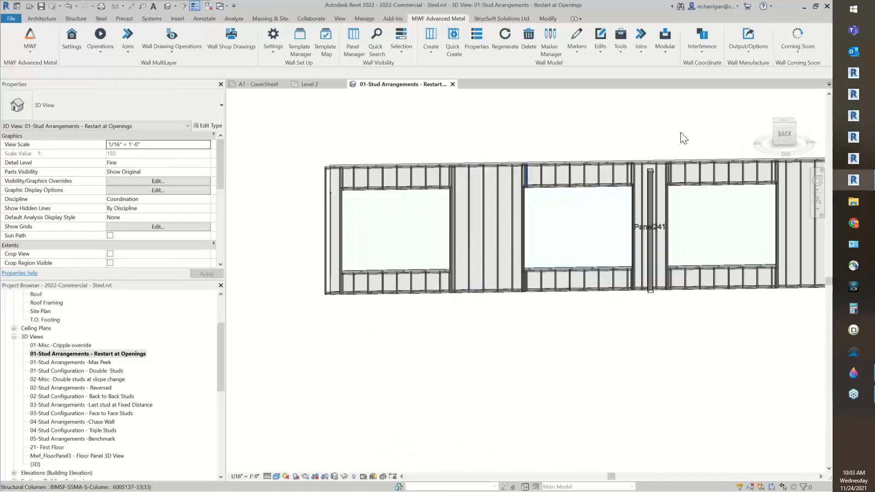
click(784, 135)
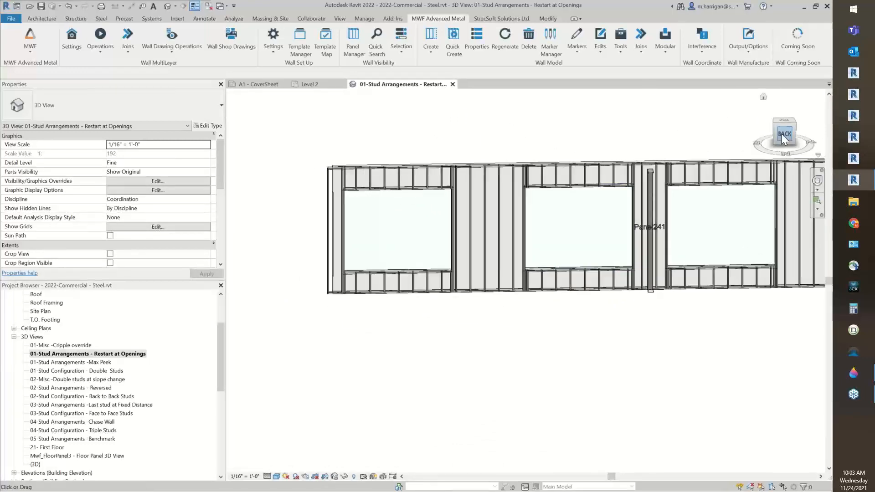
scroll(376, 233, up, 5)
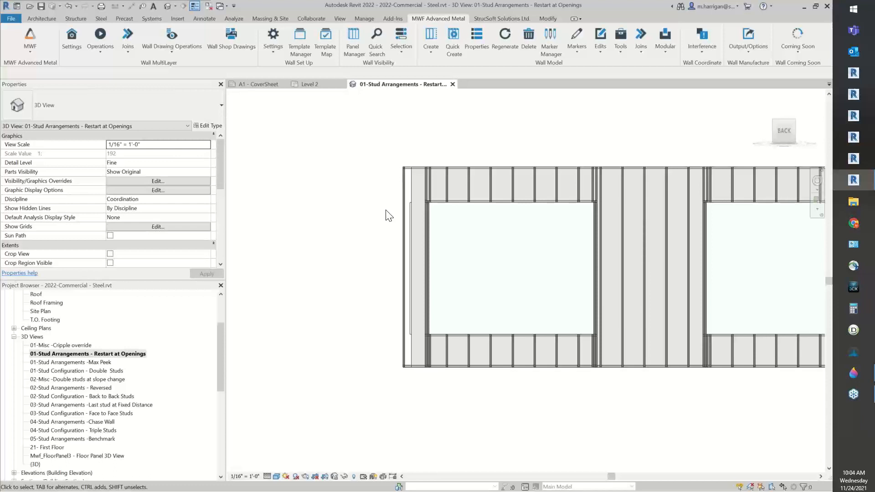
mouse_move(425, 226)
middle_down()
mouse_move(436, 230)
mouse_move(426, 225)
middle_up()
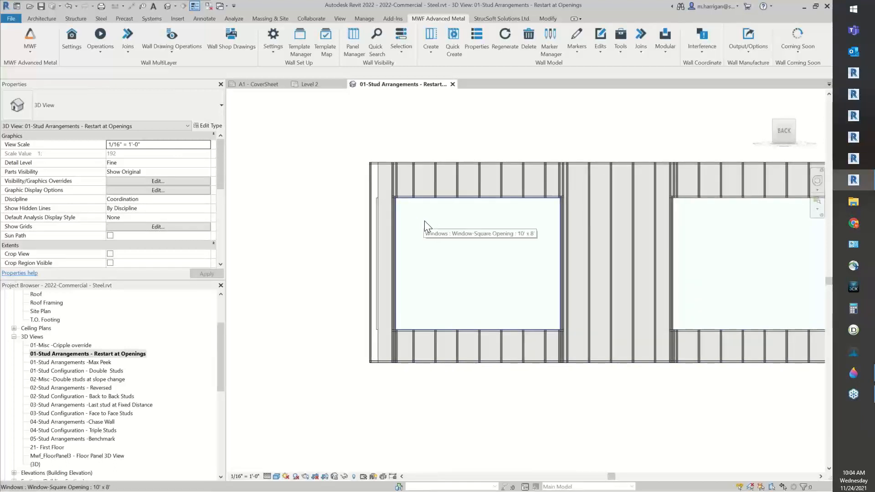
middle_drag(517, 207, 454, 209)
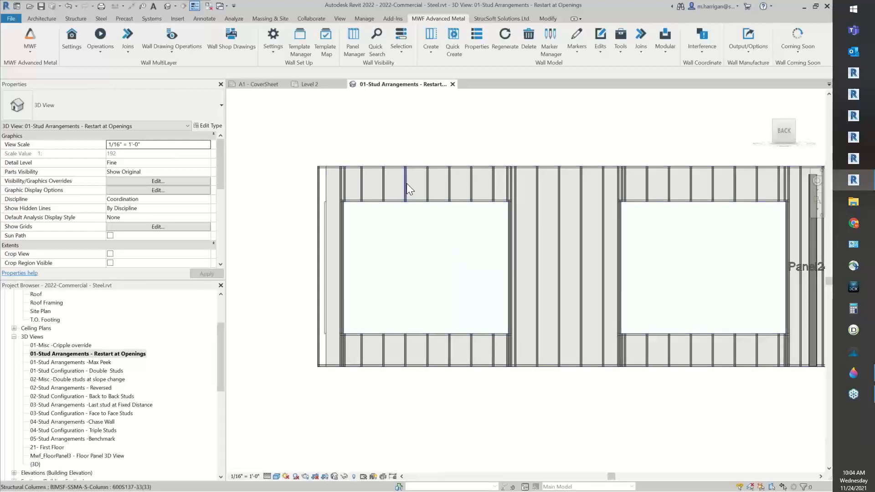
scroll(509, 224, up, 1)
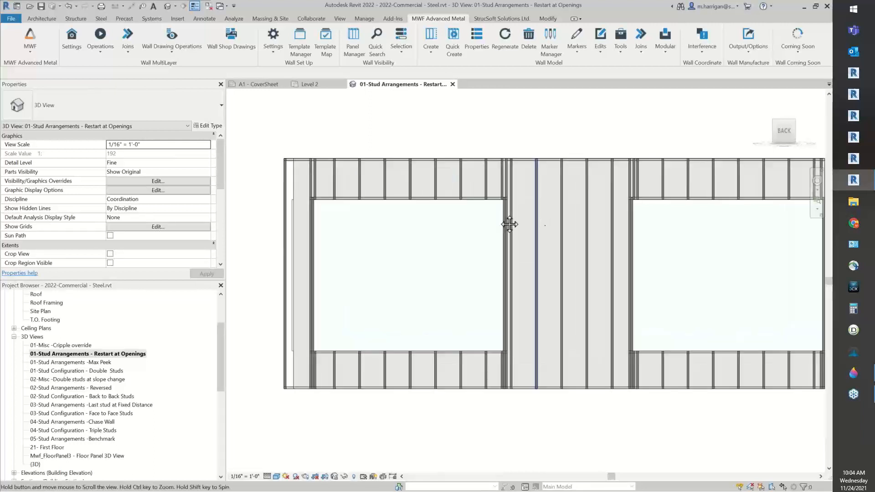
scroll(491, 214, up, 1)
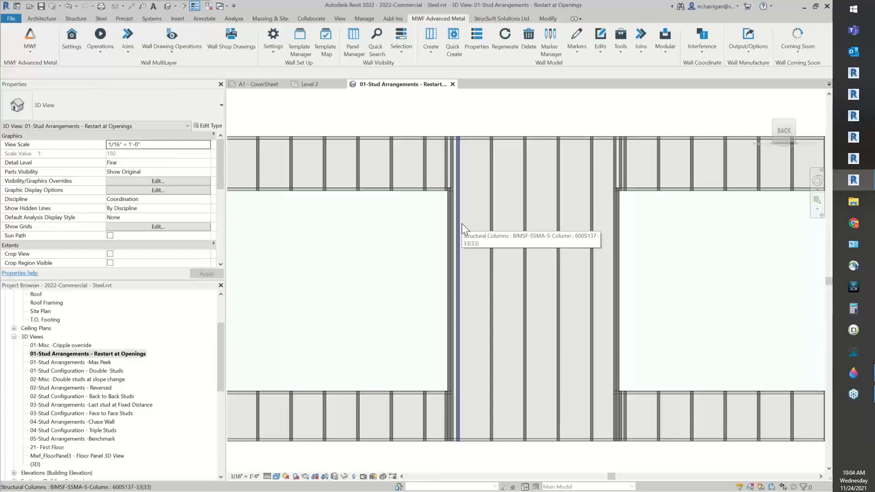
scroll(461, 224, down, 3)
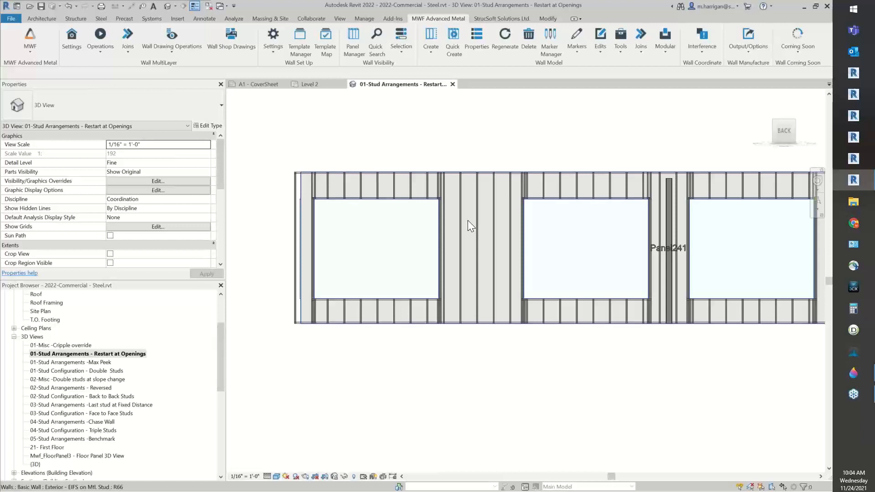
Step: Enable Restart at openings in the panel's Structural Members stud arrangements and open its settings
click(508, 247)
click(471, 45)
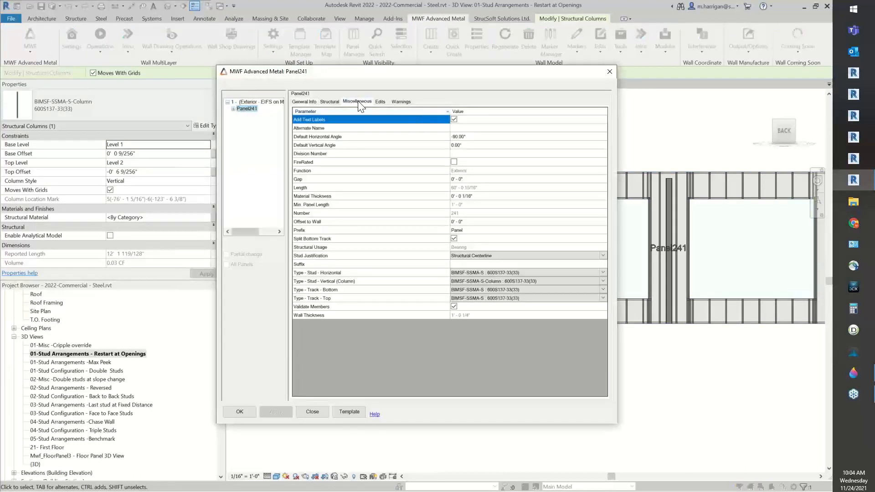
click(357, 102)
click(449, 170)
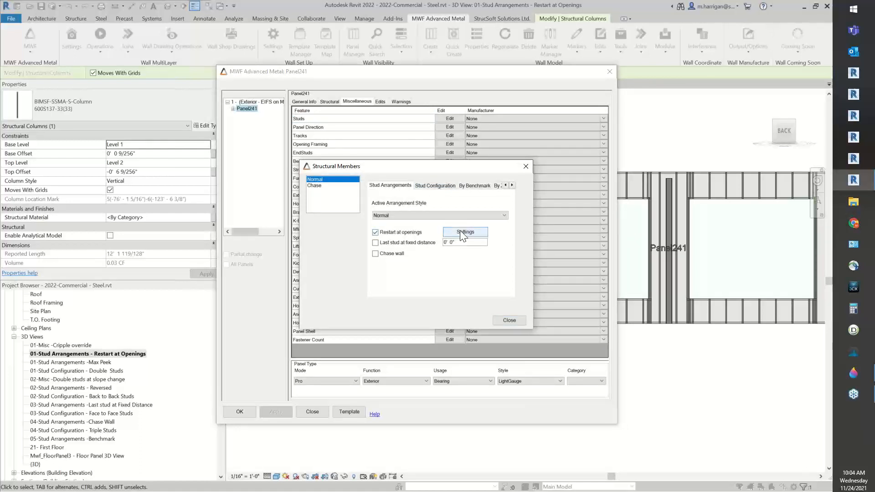
click(473, 232)
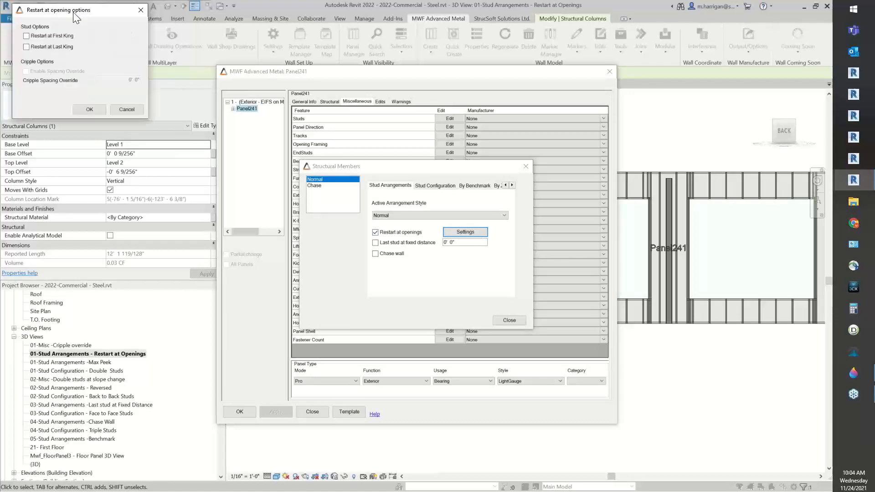
drag(65, 10, 585, 135)
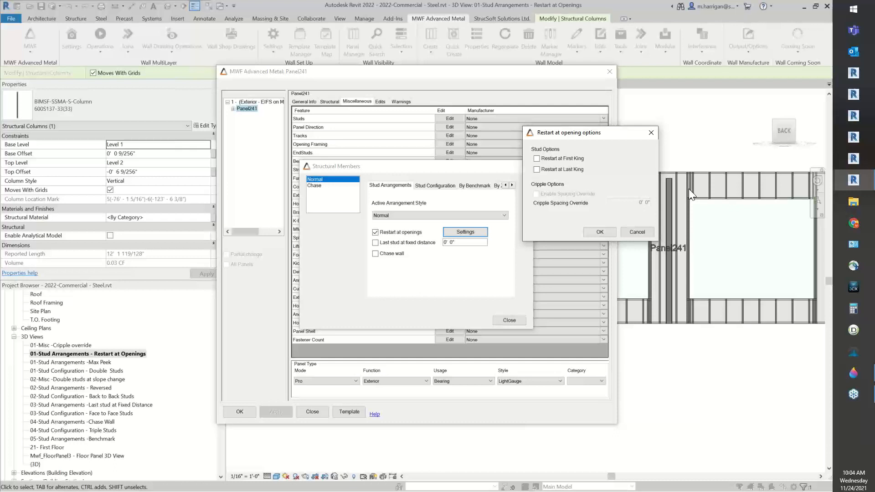
Step: Turn on Restart at Last King and enable the cripple spacing override at 12", accepting the structural member options
click(575, 158)
click(556, 156)
click(549, 168)
click(573, 200)
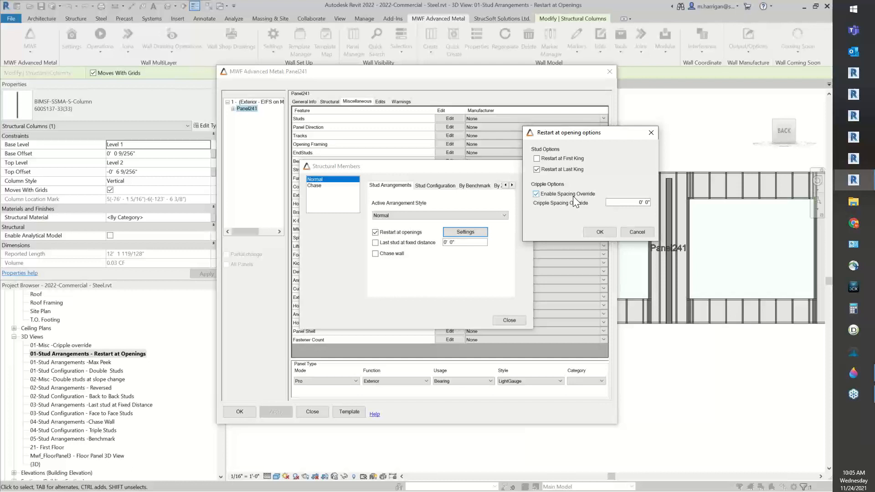
double_click(609, 202)
text(12")
click(599, 233)
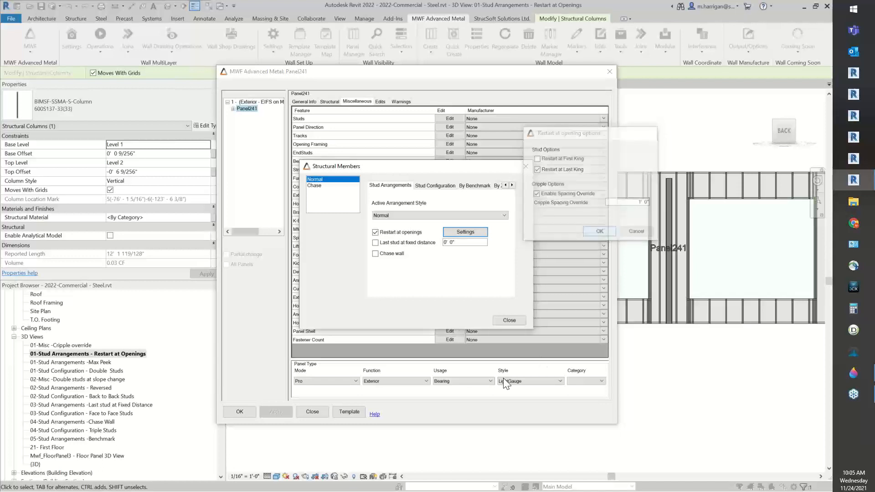
click(508, 321)
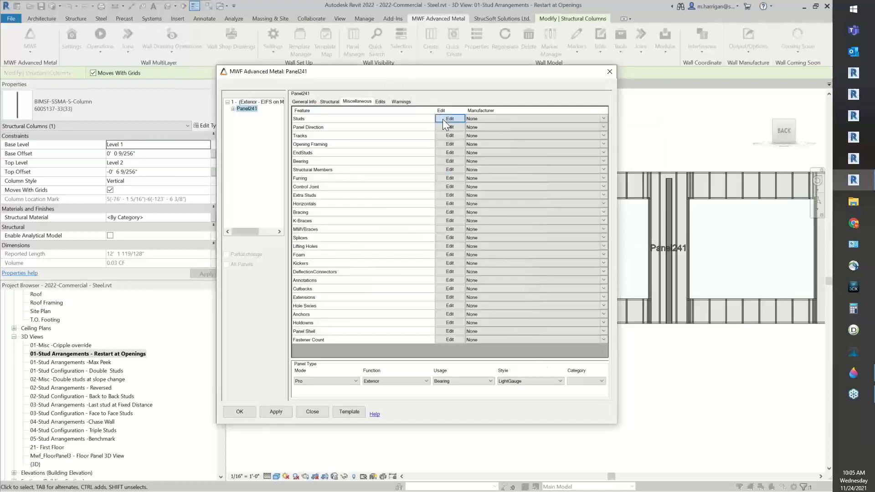
Step: Check the panel's stud spacing setting and apply the panel property changes to the wall framing
click(442, 119)
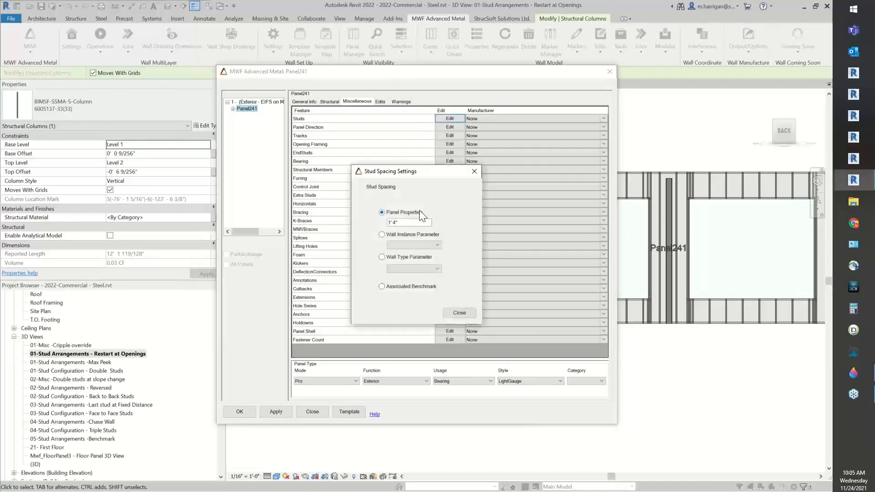
click(458, 312)
click(240, 412)
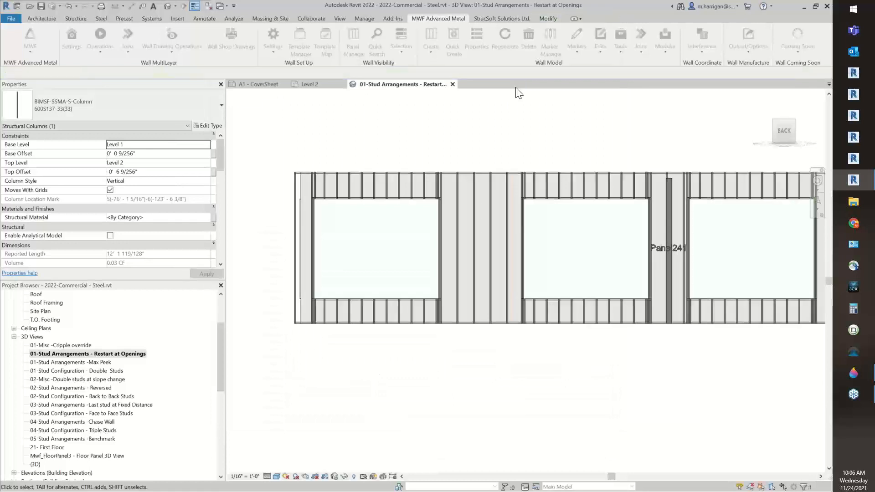
Step: Examine the cripple studs above the first window opening in the updated panel
scroll(420, 205, up, 1)
middle_drag(514, 232, 491, 219)
scroll(320, 193, up, 5)
middle_drag(324, 175, 466, 264)
scroll(581, 257, up, 2)
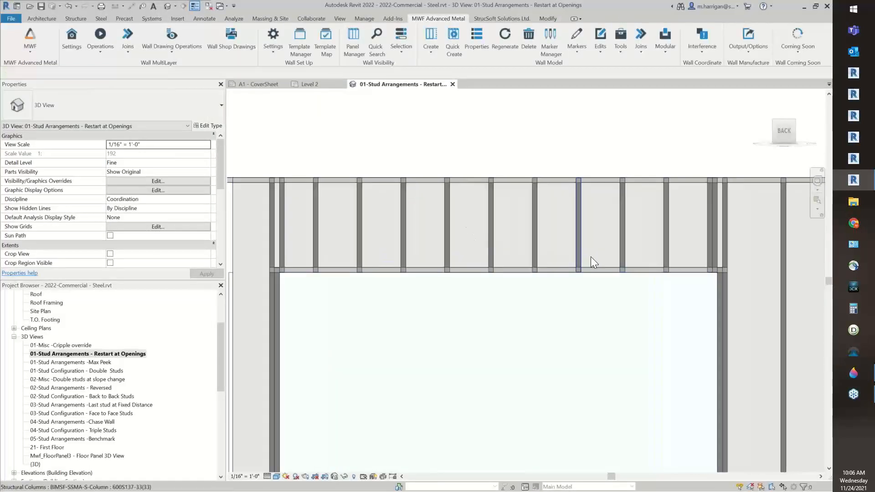
Step: Examine the full-height studs between the two window openings against the cripple spacing above the openings
middle_drag(603, 264, 585, 258)
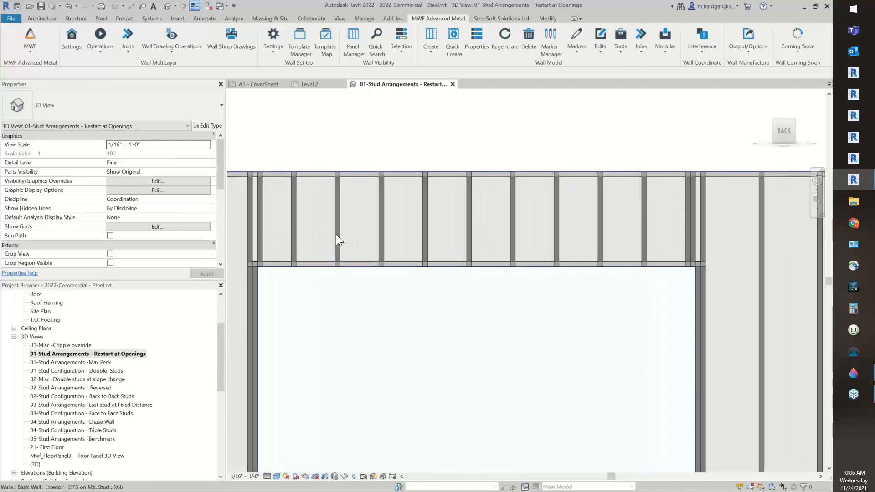
middle_drag(601, 271, 429, 252)
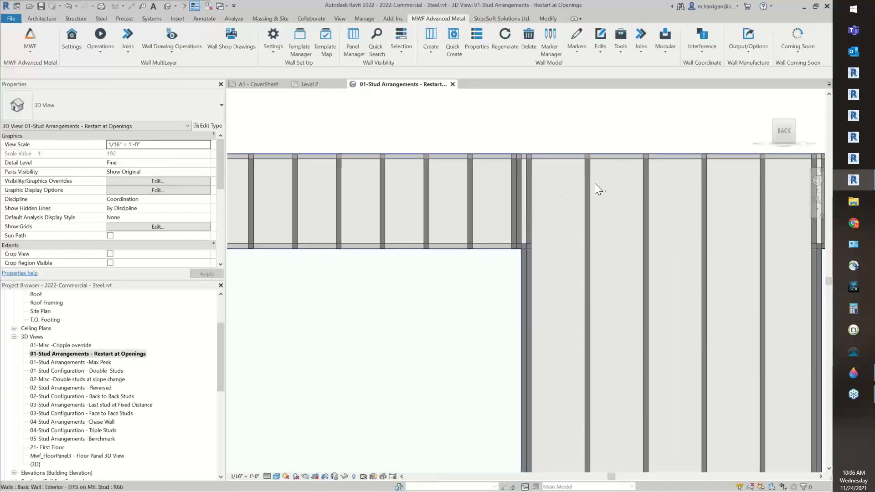
scroll(591, 200, down, 2)
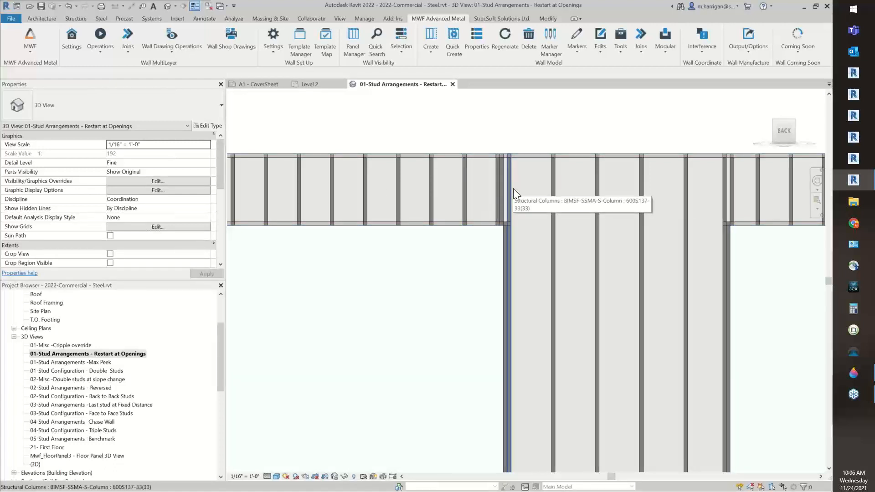
scroll(513, 188, down, 3)
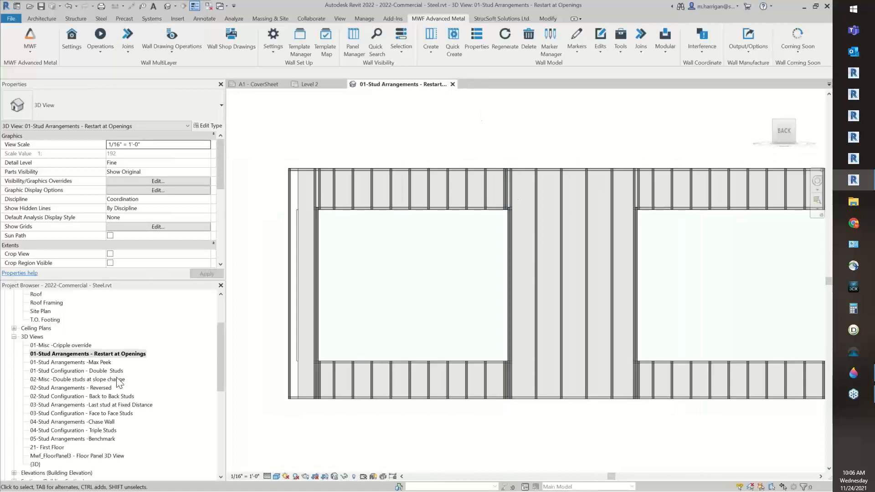
Step: Open the 01-Stud Arrangements -Max Peek 3D view and close the Restart at Openings view
double_click(104, 364)
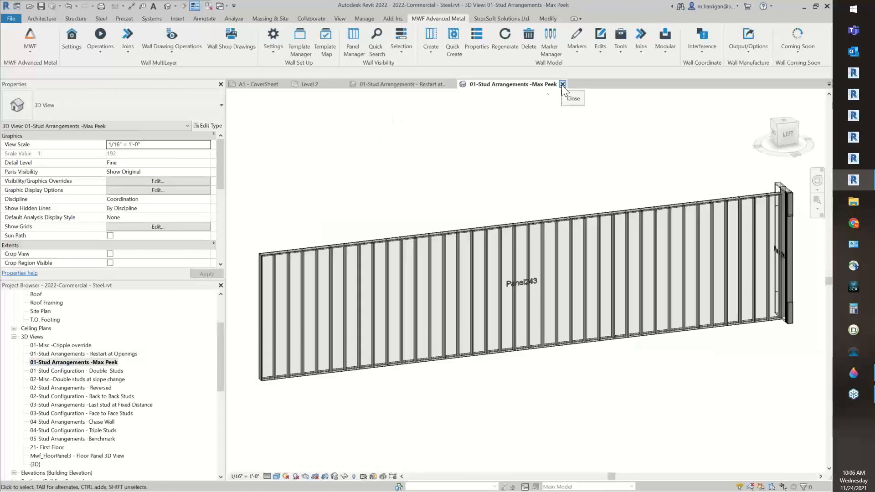
click(562, 84)
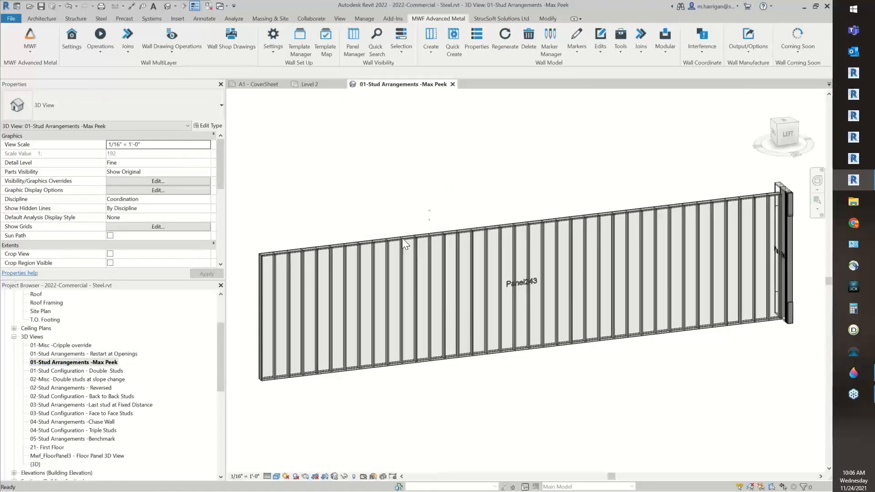
Step: Open the Structural Members options in the MWF properties of Panel243 and widen the dialog to show all its option pages
click(409, 253)
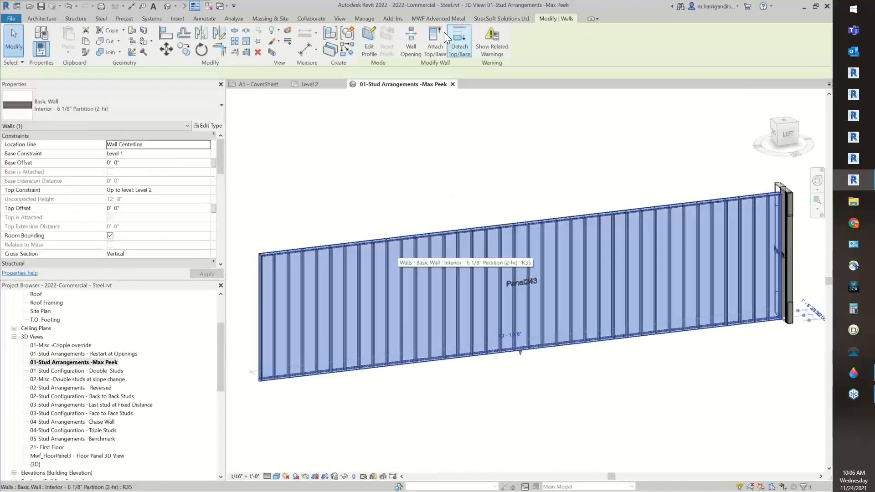
click(444, 18)
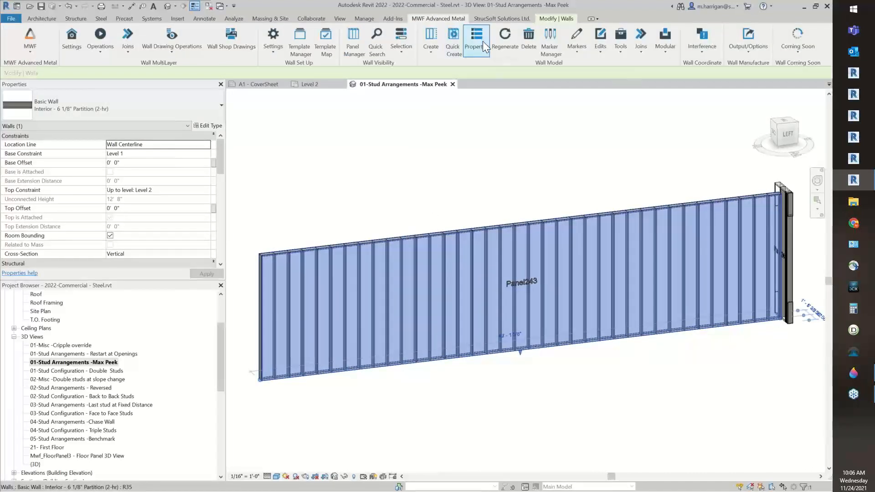
click(477, 41)
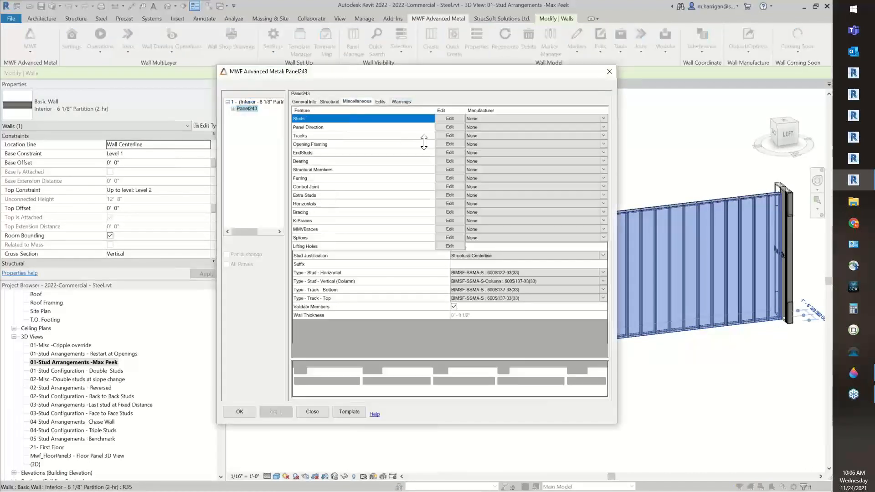
click(442, 168)
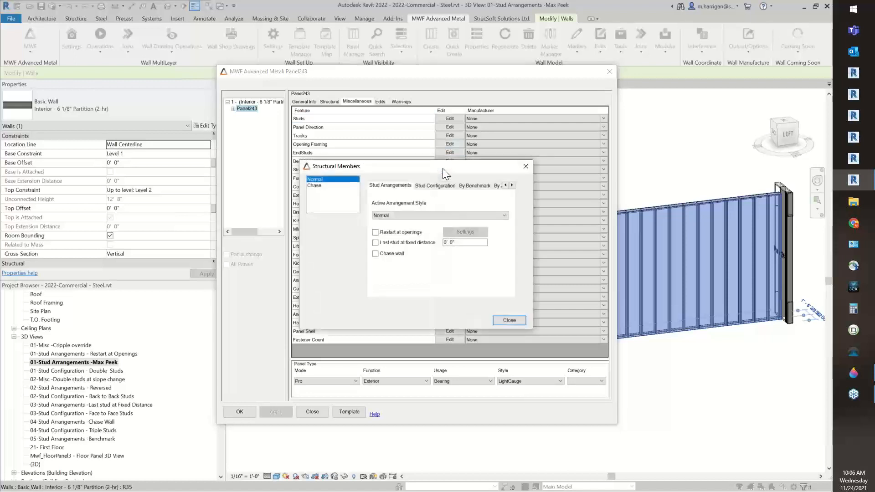
drag(415, 164, 371, 151)
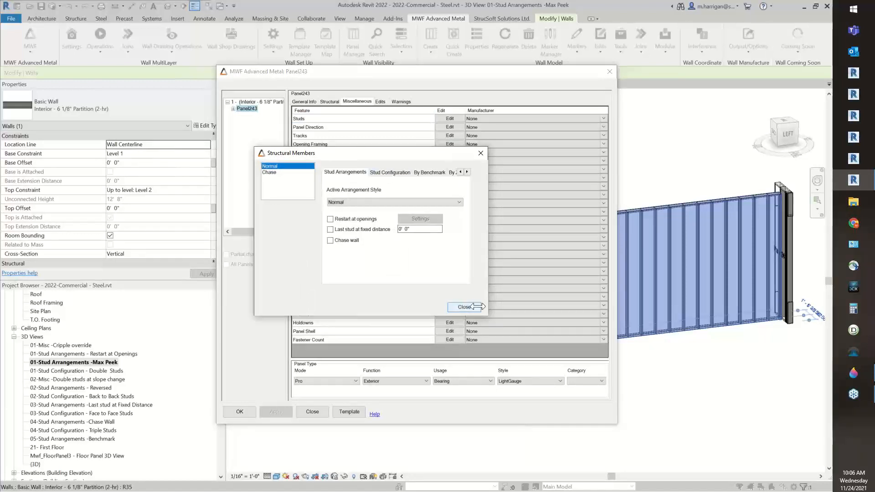
drag(478, 306, 609, 311)
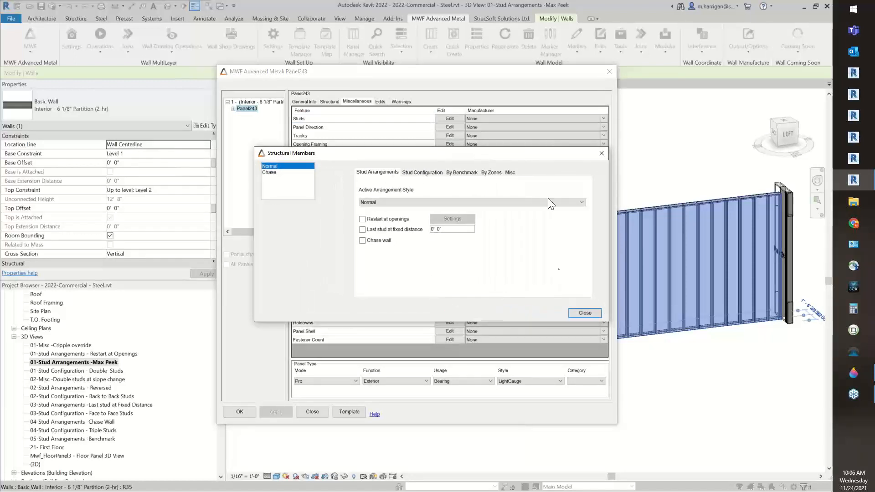
Step: Set the active stud arrangement style to Max Peek and accept the panel properties to update the framing
click(563, 201)
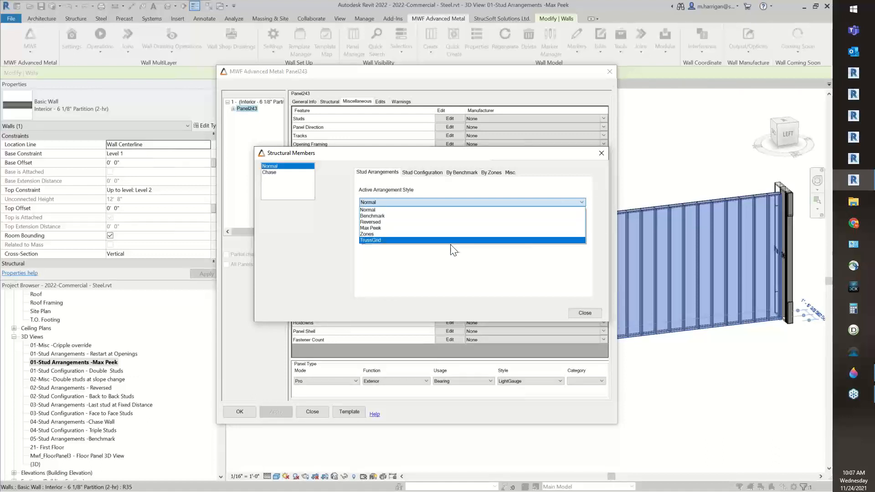
click(408, 231)
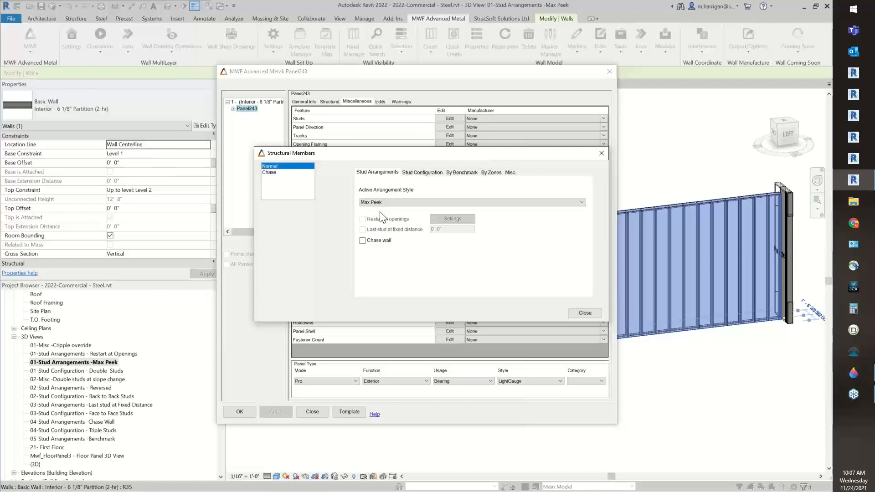
click(592, 313)
click(244, 410)
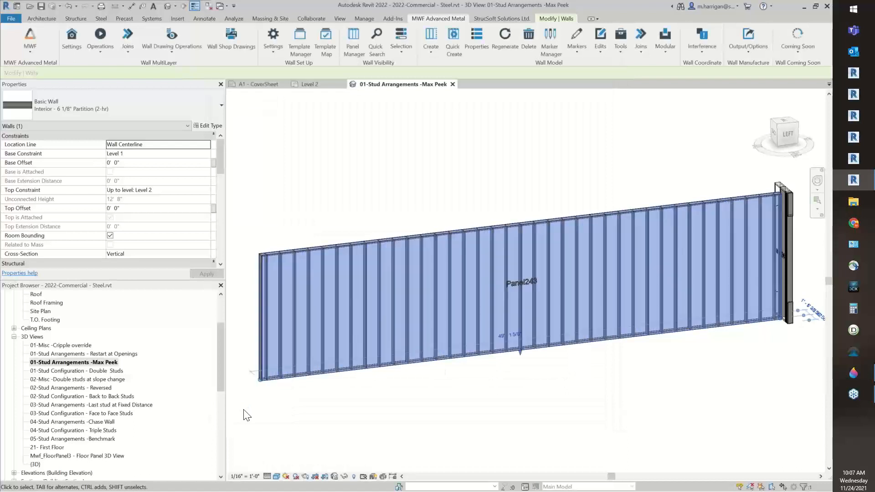
Step: Examine the stud layout at both ends of the updated Panel243 in the 3D view
scroll(670, 276, up, 5)
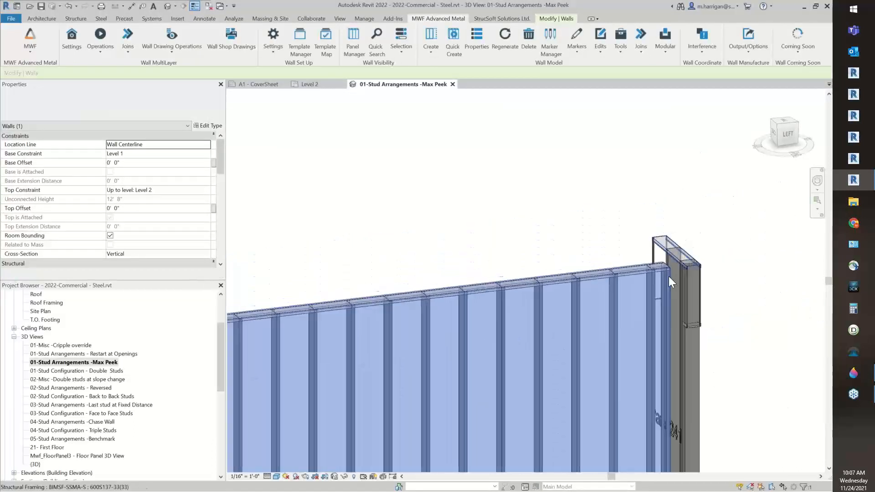
scroll(644, 279, down, 2)
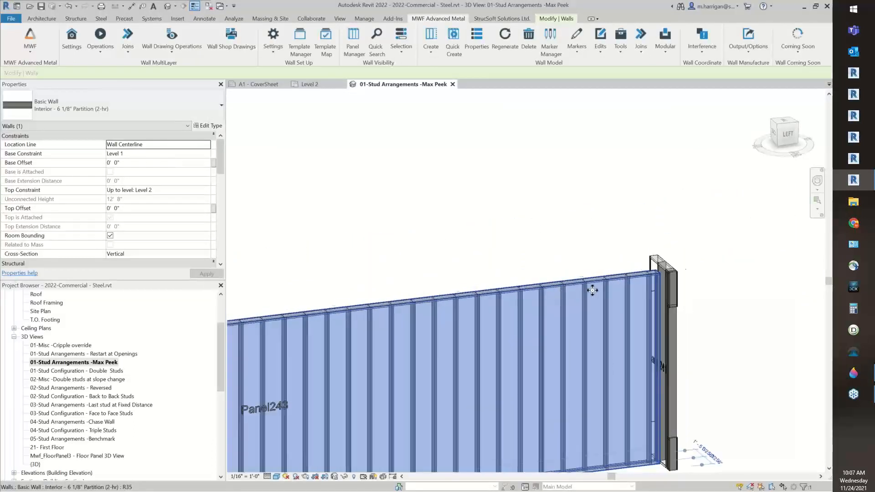
middle_drag(593, 288, 639, 228)
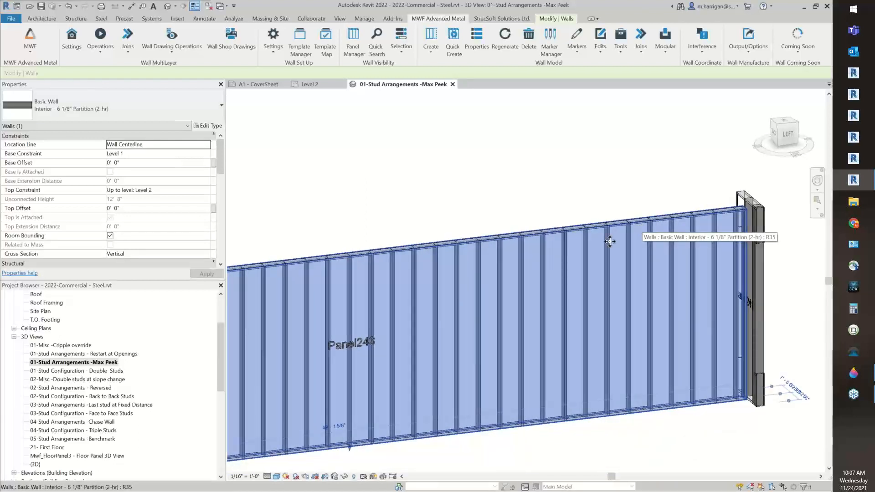
middle_drag(610, 242, 692, 200)
scroll(691, 197, down, 1)
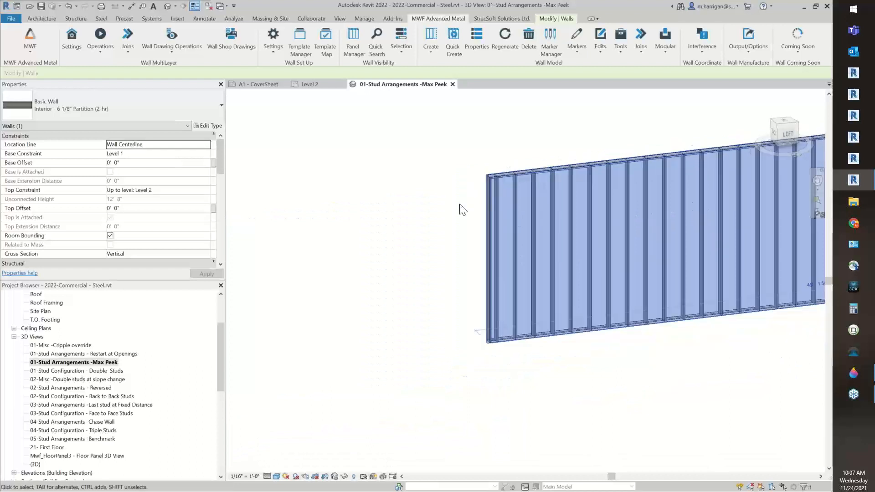
middle_drag(510, 221, 473, 242)
scroll(467, 215, up, 3)
scroll(456, 201, up, 2)
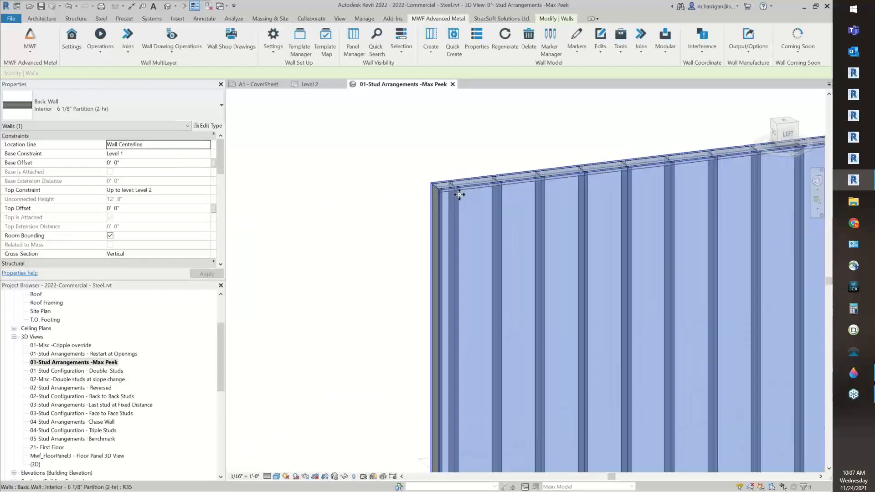
Step: Compare the end stud bays of Panel243 in a straight-on left view, then return to an angled overview with the wall deselected
click(773, 140)
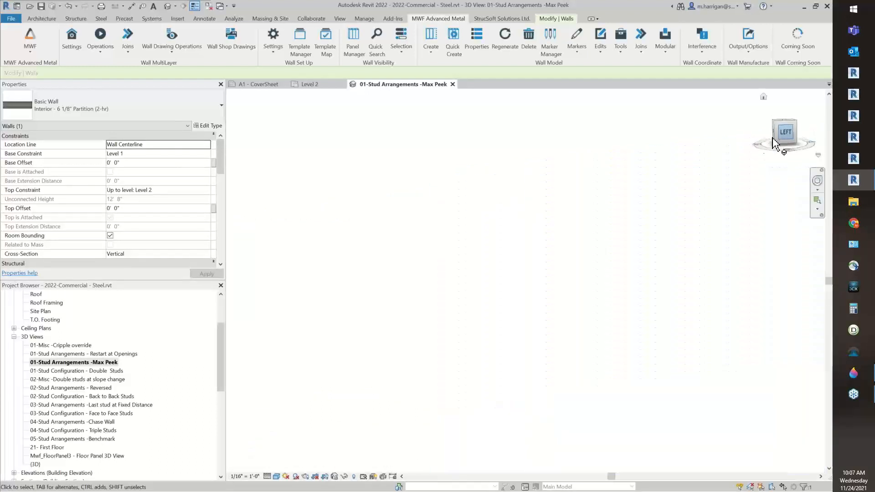
scroll(335, 240, up, 2)
scroll(350, 238, up, 4)
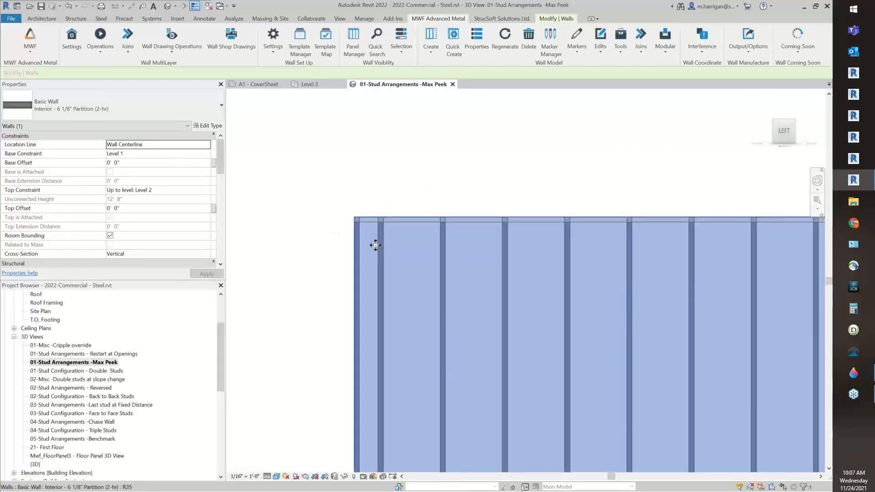
scroll(373, 245, down, 3)
middle_drag(727, 295, 230, 209)
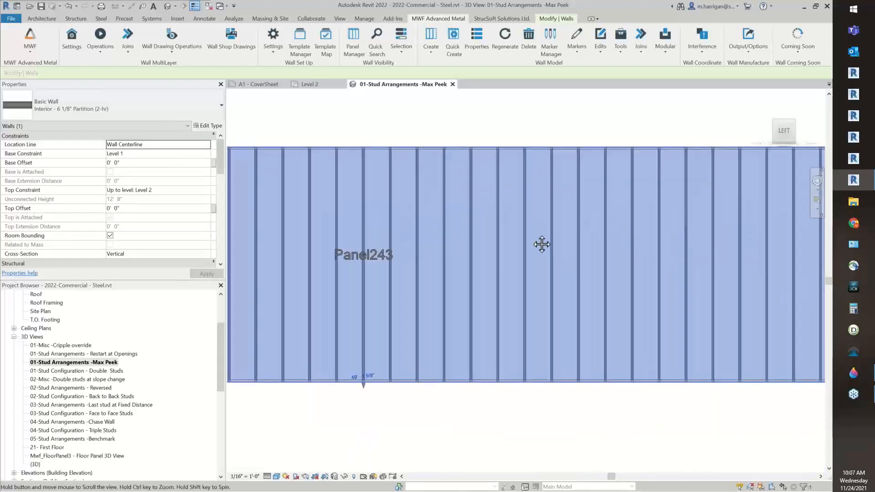
middle_drag(445, 249, 239, 258)
scroll(239, 258, down, 1)
scroll(584, 178, up, 4)
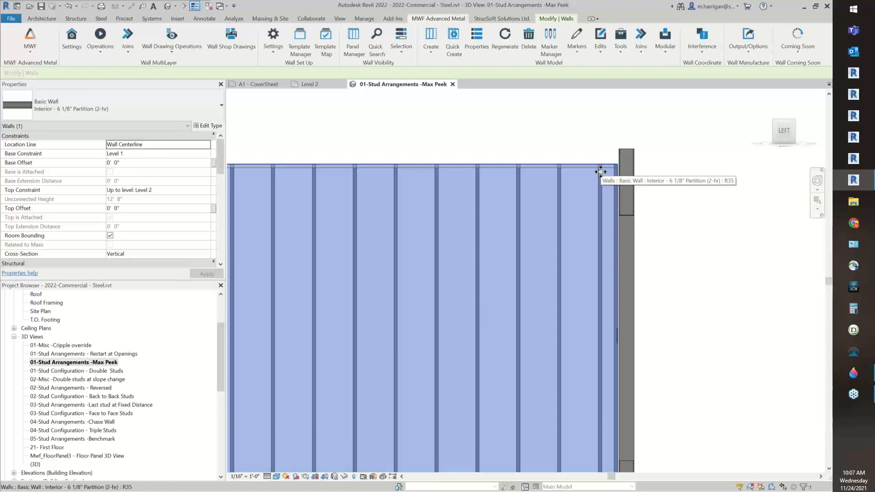
scroll(619, 161, down, 6)
shift+middle_drag(601, 165, 648, 210)
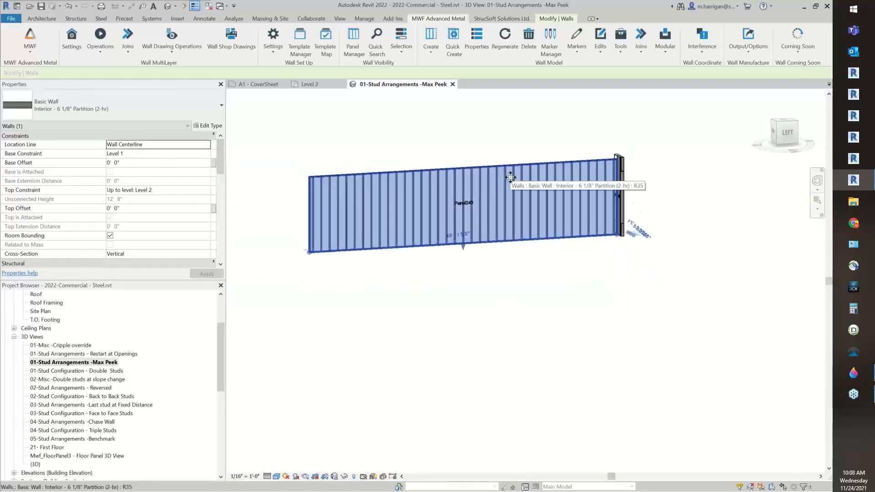
click(444, 165)
scroll(419, 157, up, 1)
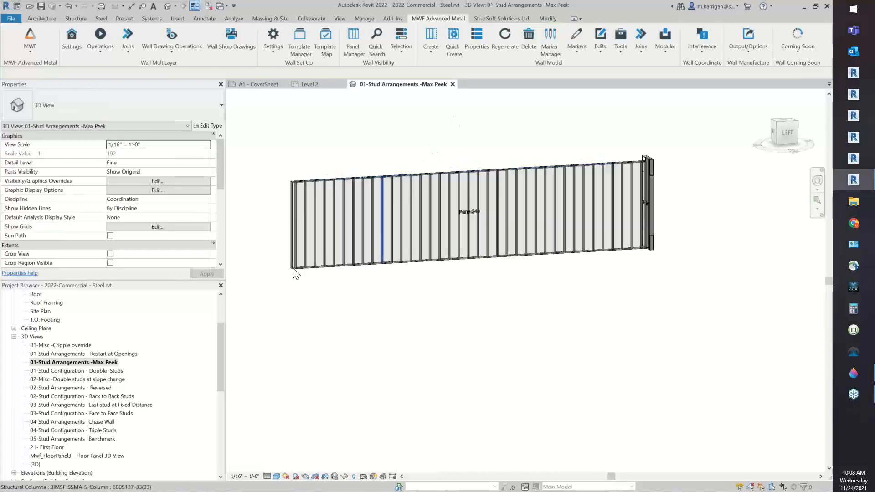
Step: Open the 02-Stud Arrangements - Reversed 3D view and orient it straight onto the left face
double_click(105, 388)
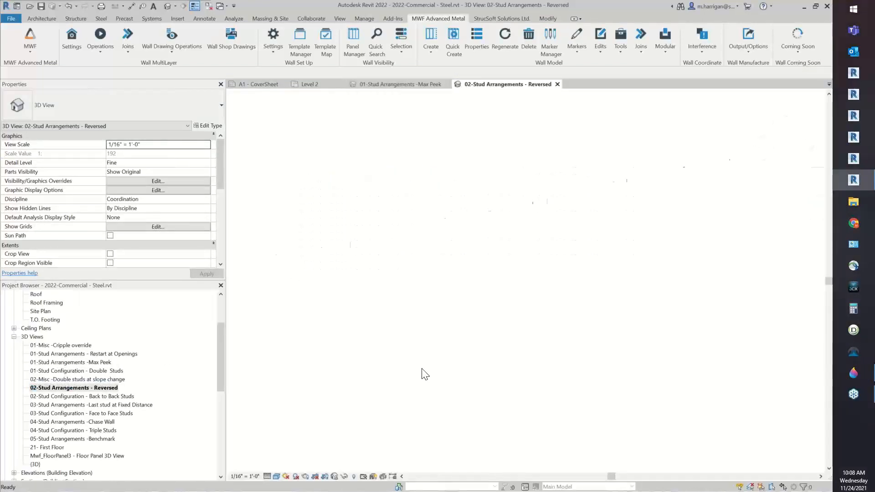
scroll(493, 267, up, 3)
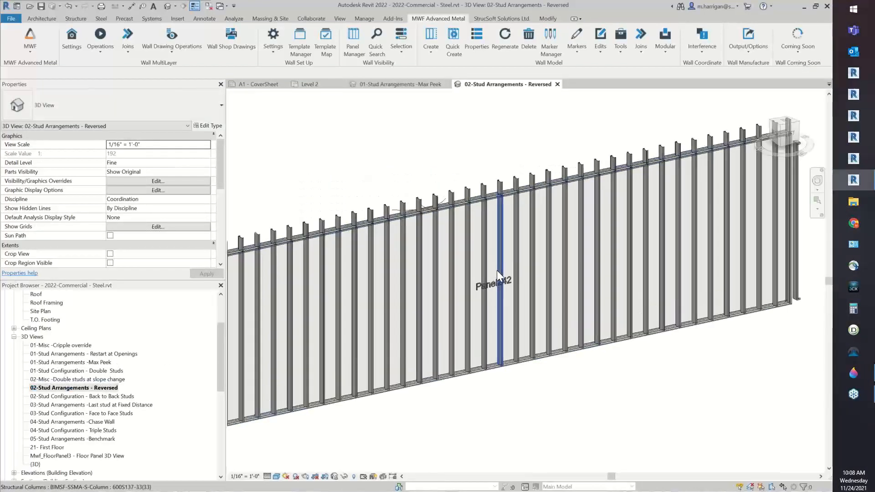
scroll(496, 269, down, 5)
click(792, 136)
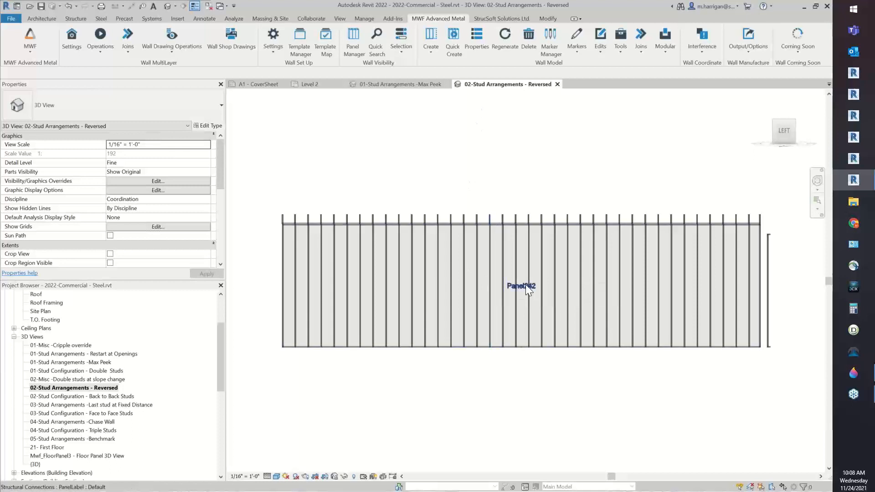
Step: Select the Panel242 label and locate that panel in the Level 1 floor plan
click(526, 284)
scroll(73, 333, up, 3)
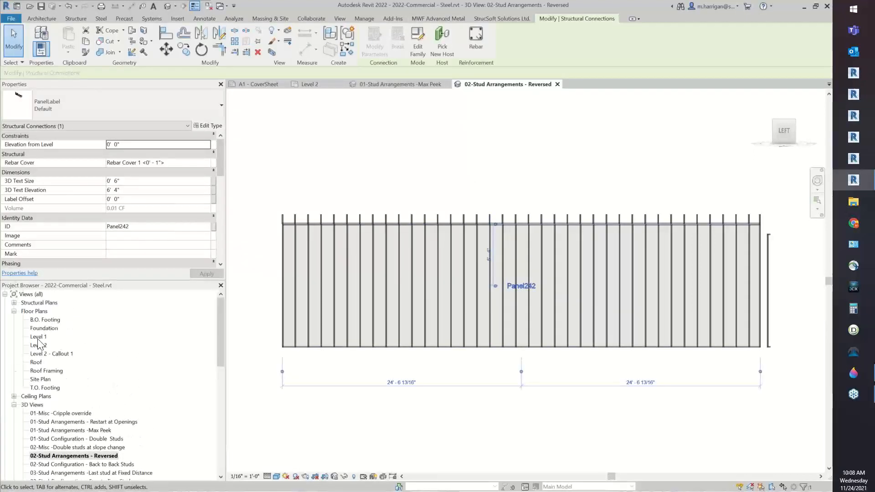
double_click(39, 337)
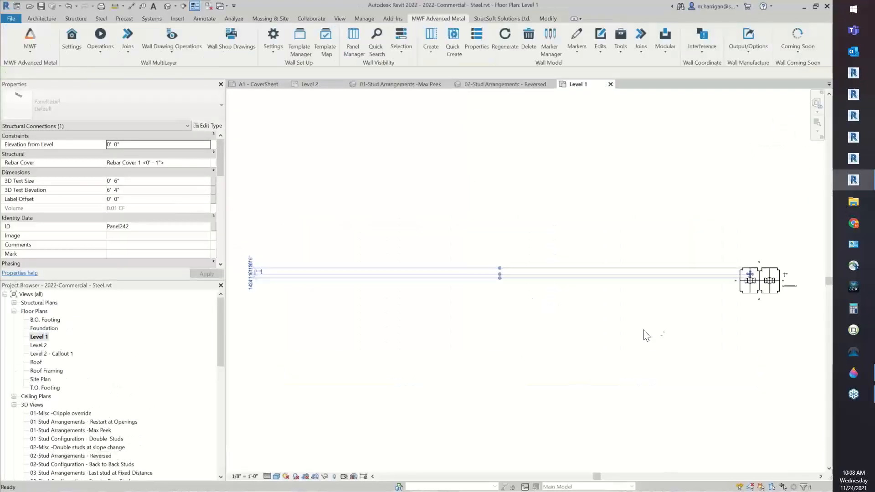
scroll(746, 274, up, 6)
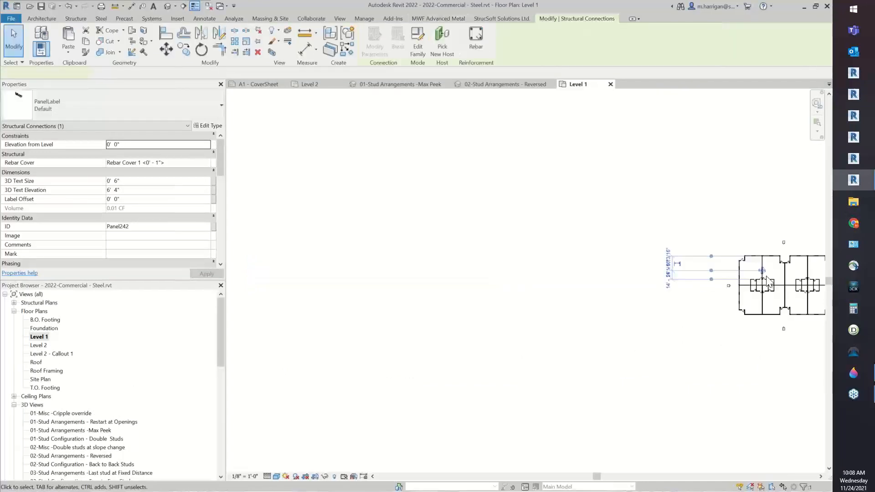
scroll(592, 272, up, 4)
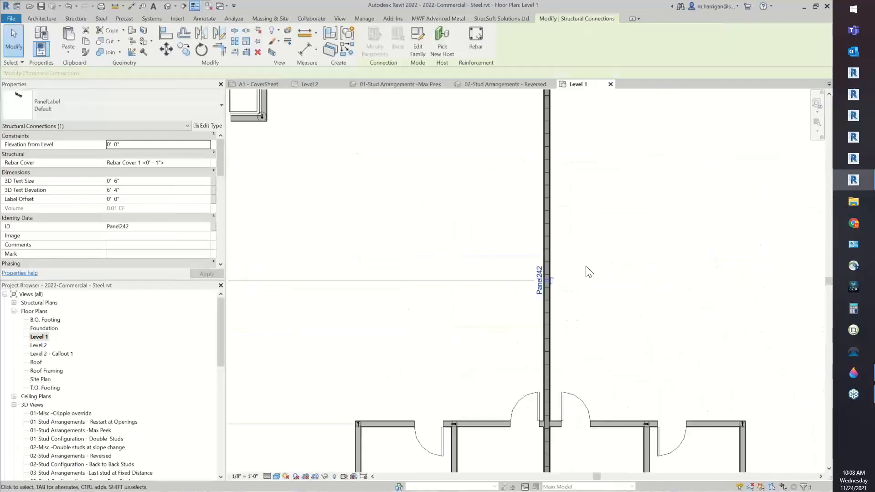
Step: Deselect the label and inspect the end of Panel242 where it meets the crossing wall in the Level 1 plan
click(612, 323)
scroll(605, 274, down, 5)
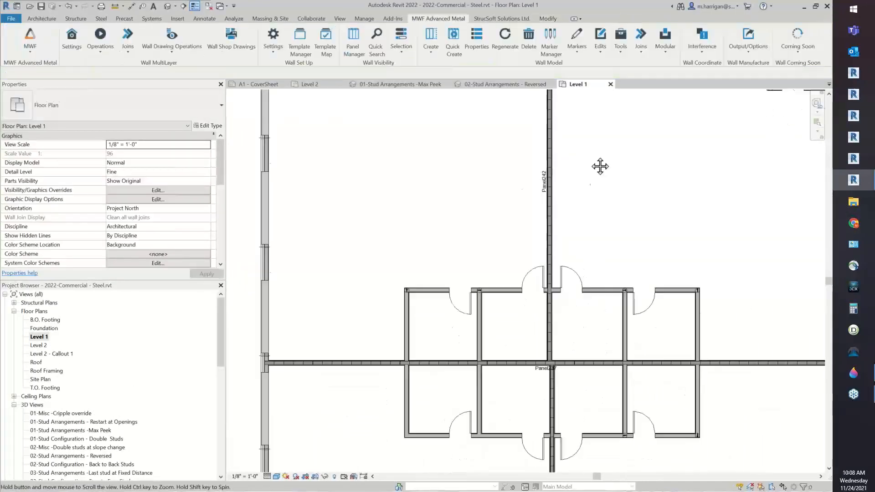
scroll(555, 318, up, 5)
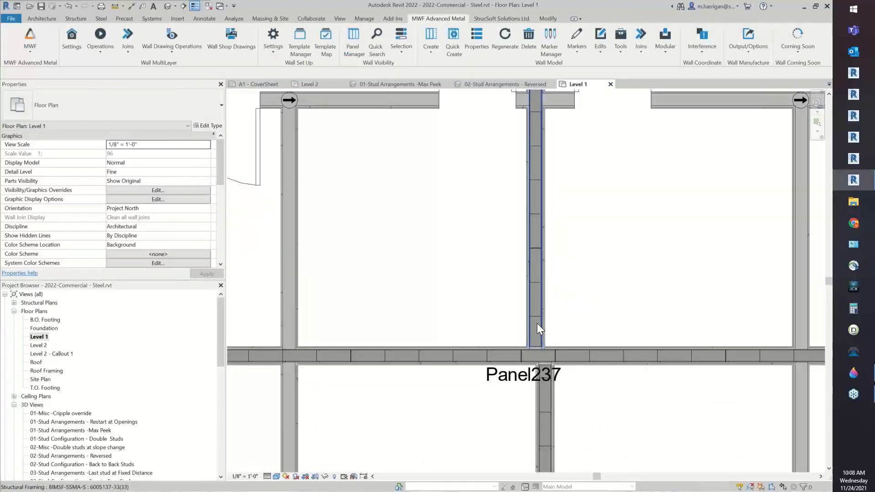
Step: Examine the last stud bays of Panel242 where it meets Panel237, and select the Panel242 label
scroll(541, 315, down, 2)
mouse_move(543, 313)
middle_down()
mouse_move(569, 297)
mouse_move(549, 315)
middle_up()
scroll(522, 353, up, 5)
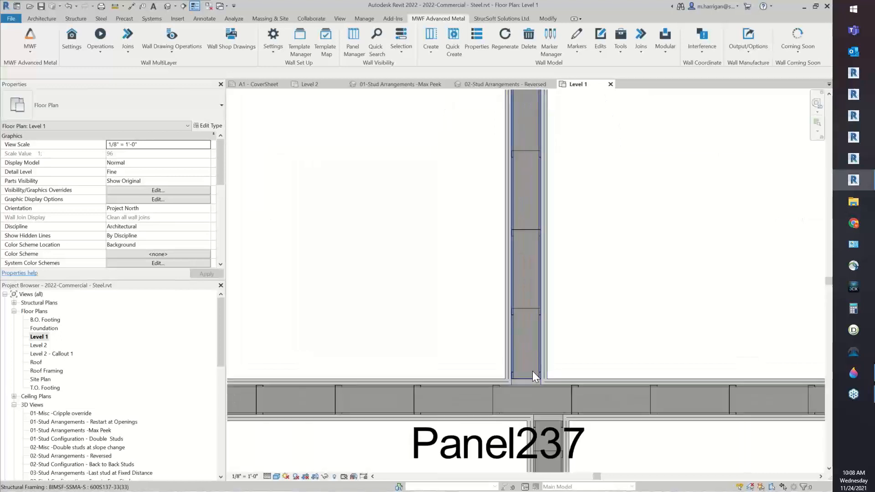
scroll(543, 324, down, 5)
middle_drag(574, 91, 591, 233)
middle_drag(603, 123, 614, 280)
scroll(614, 280, down, 3)
middle_drag(654, 236, 655, 321)
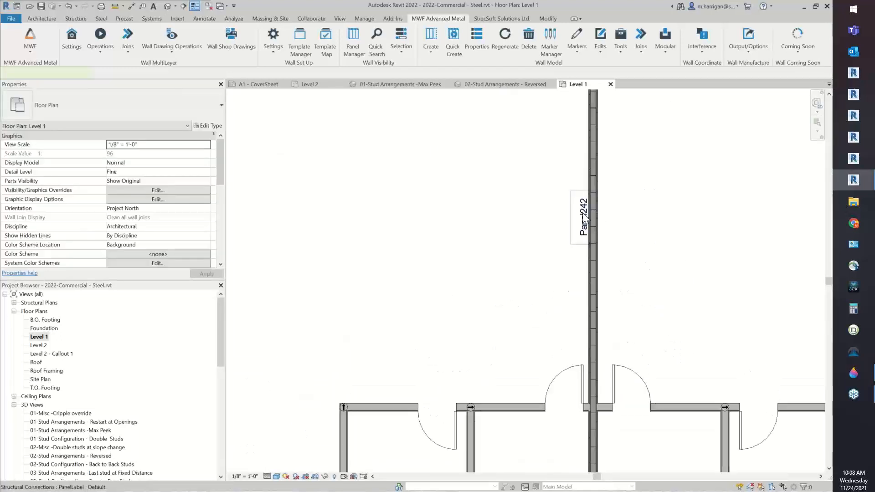
click(583, 213)
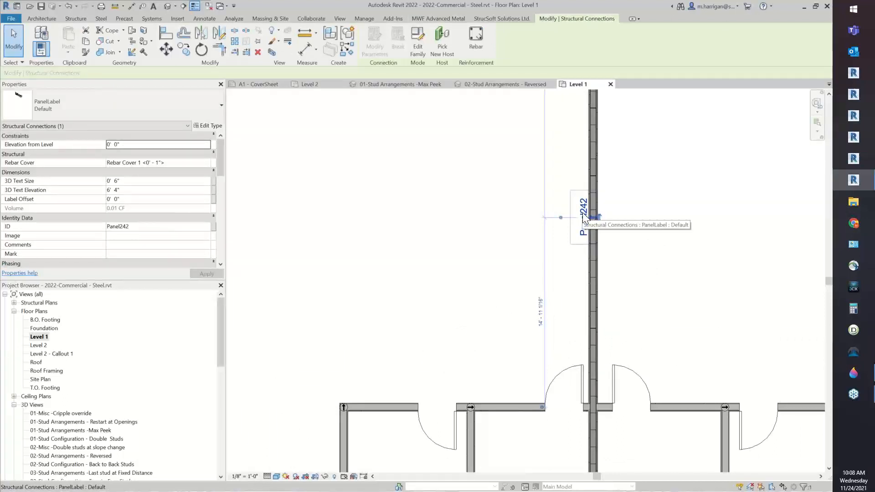
Step: Select the stud nearest the exterior wall in Panel242 and check its BIMSF label in the properties
scroll(582, 212, down, 2)
middle_drag(579, 206, 566, 310)
scroll(593, 150, down, 1)
middle_drag(611, 175, 627, 274)
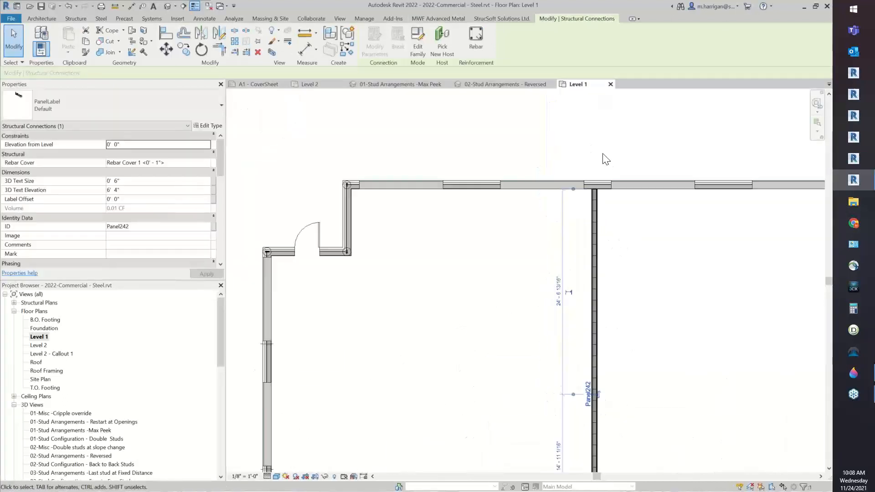
scroll(592, 187, up, 4)
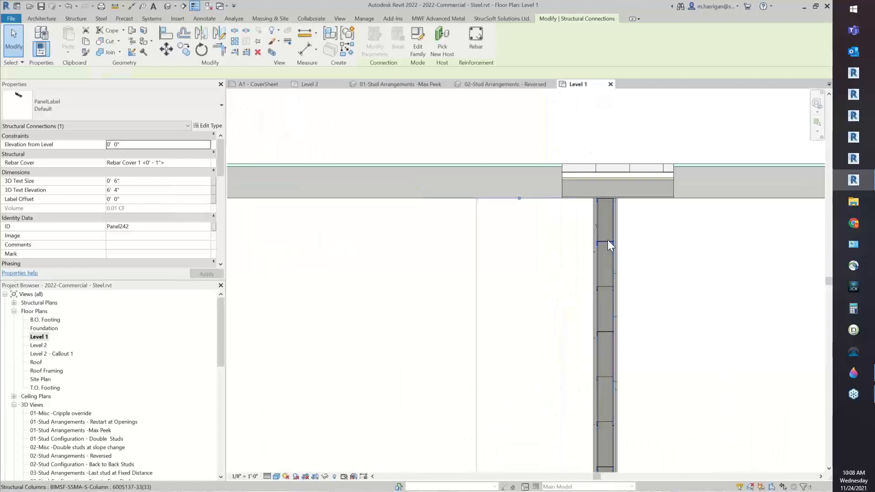
click(608, 241)
scroll(98, 214, down, 5)
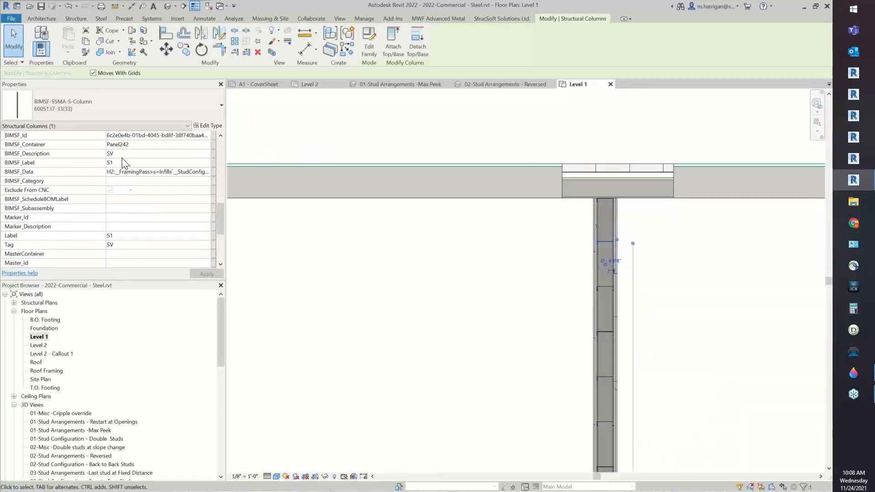
Step: Trace the stud layout along Panel242 from the exterior wall to its junction with Panel237
scroll(430, 196, down, 3)
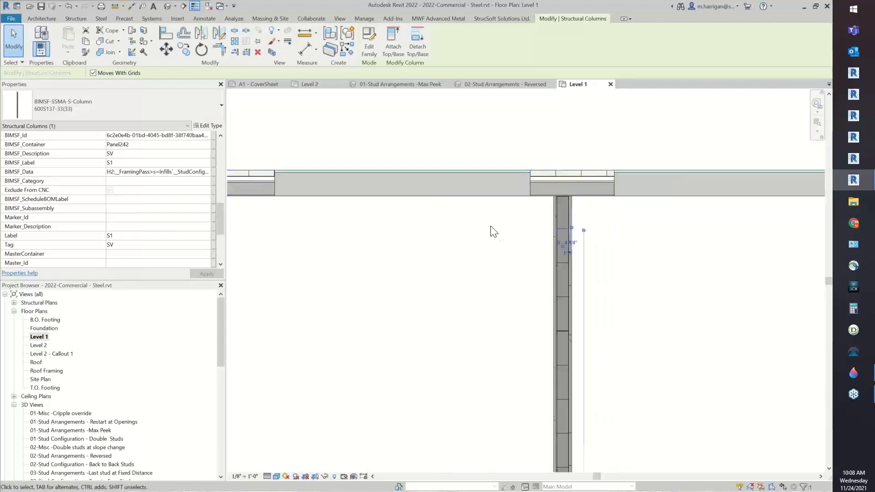
middle_drag(634, 297, 606, 250)
scroll(627, 206, down, 2)
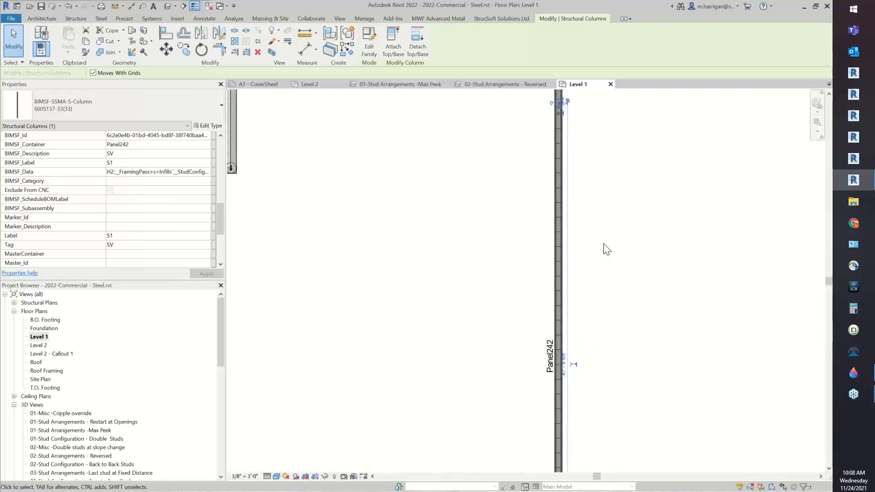
scroll(601, 266, down, 1)
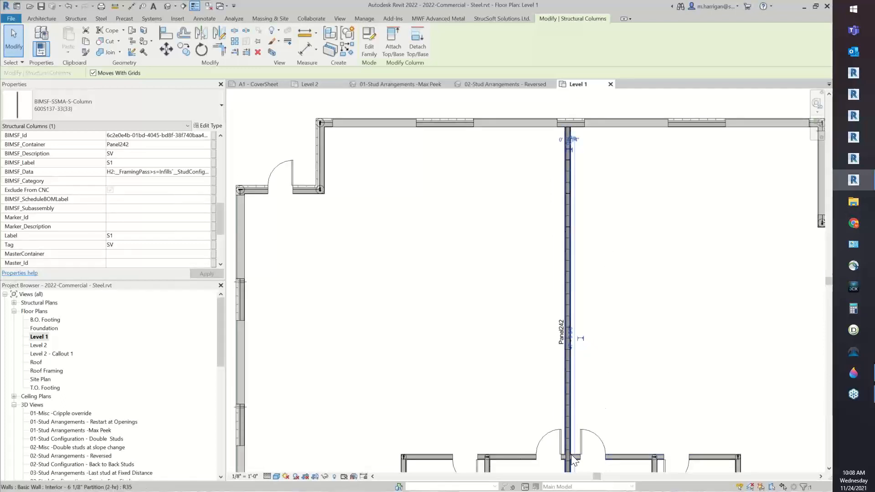
scroll(572, 456, up, 2)
middle_drag(572, 456, 608, 127)
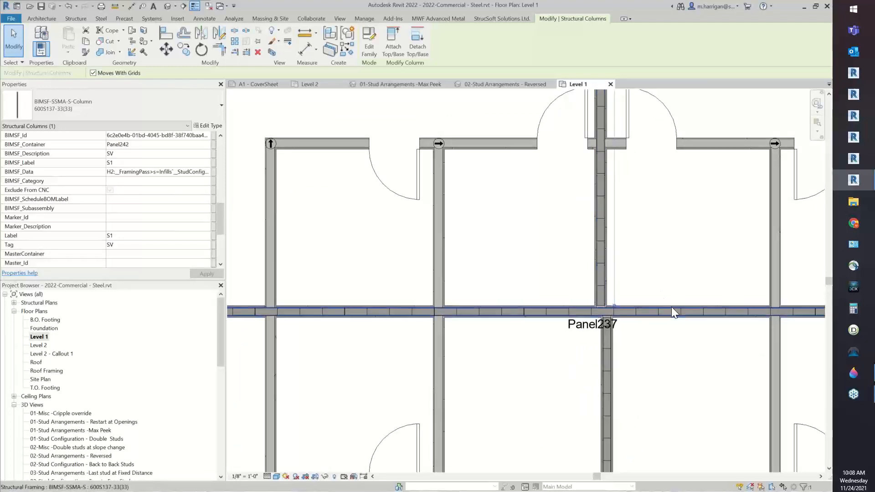
scroll(671, 307, up, 1)
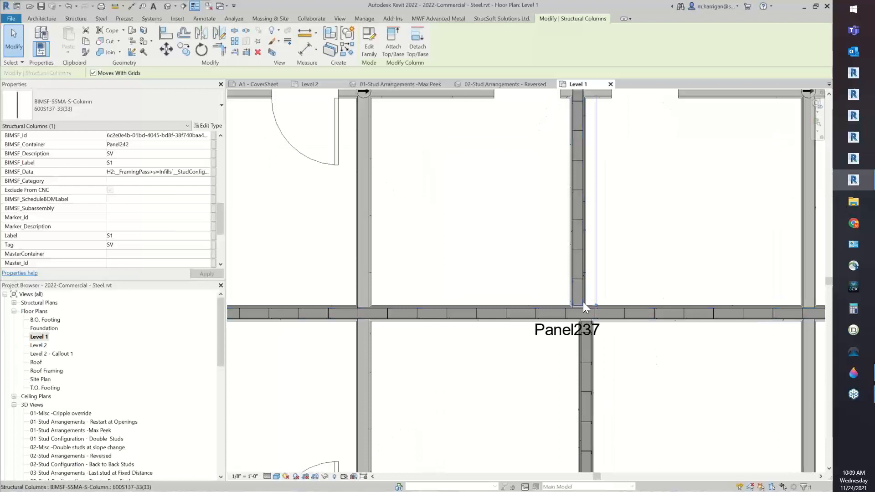
scroll(584, 302, down, 7)
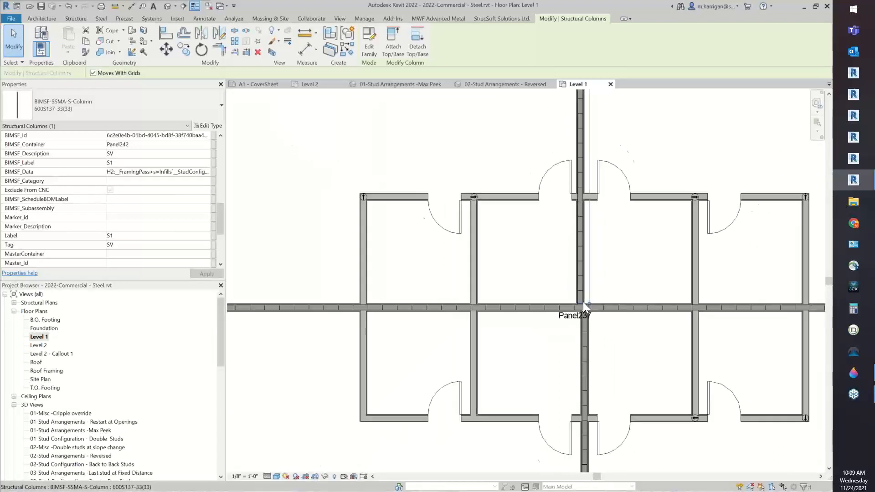
scroll(625, 180, down, 1)
middle_drag(590, 96, 579, 241)
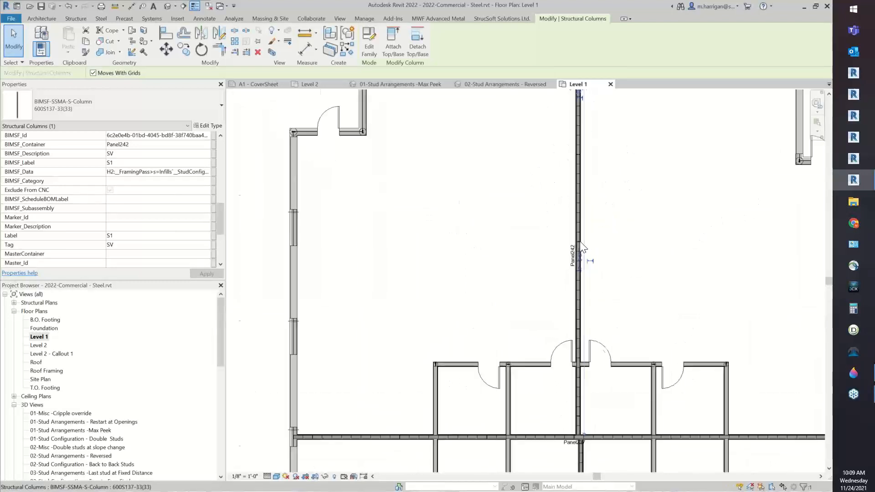
Step: Set the active arrangement style in Panel242's Structural Members settings to Reversed and apply it to the panel
click(429, 19)
click(469, 39)
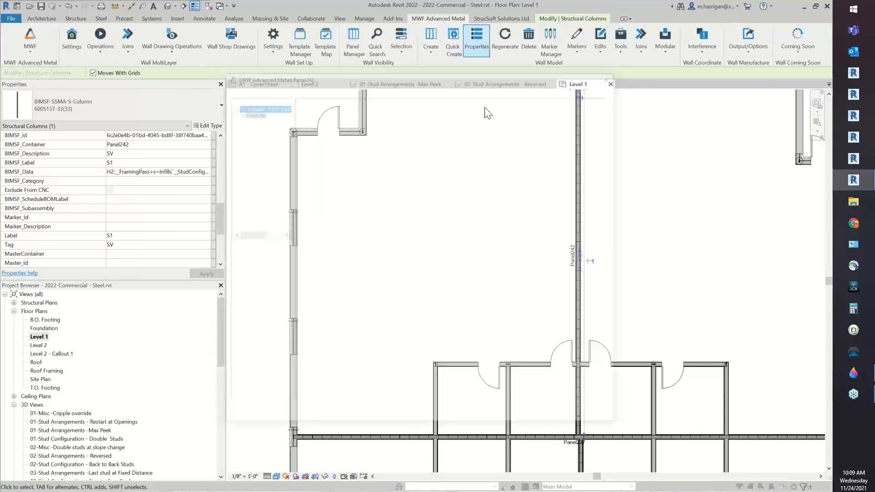
click(356, 102)
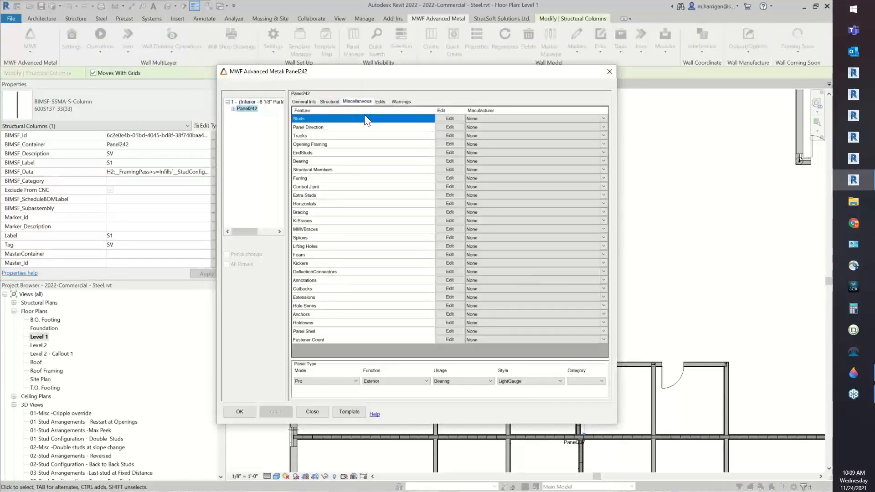
click(440, 170)
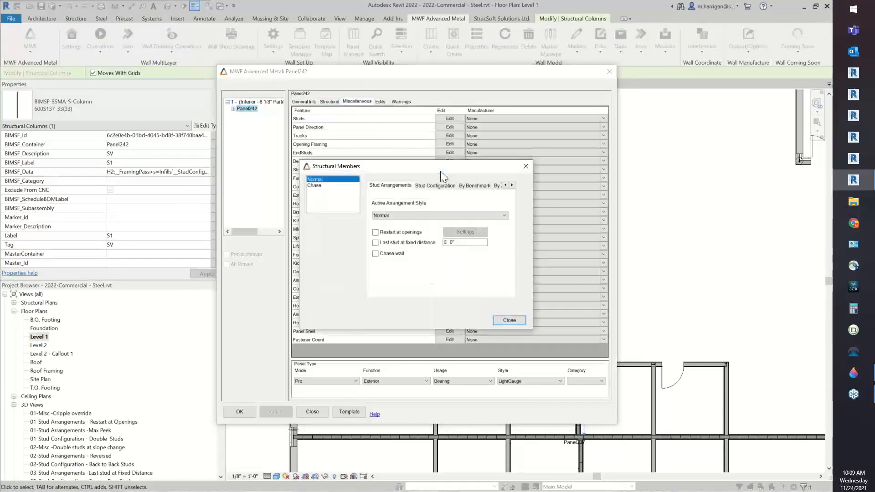
click(405, 216)
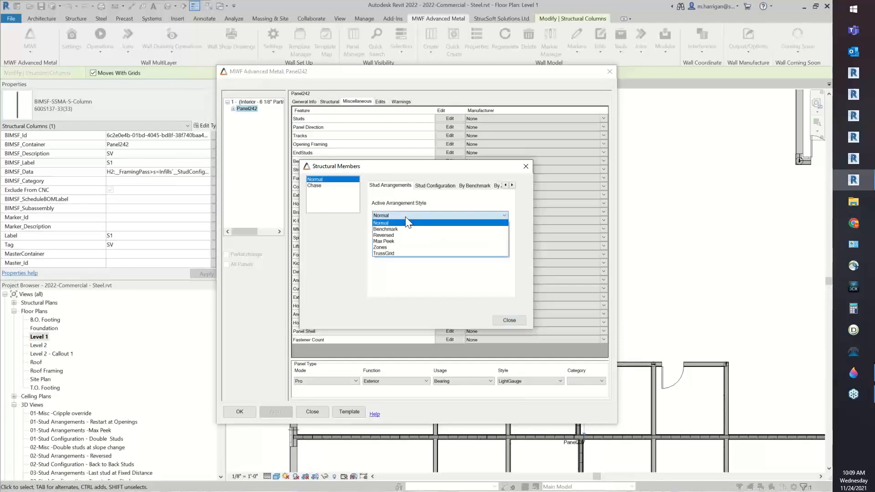
click(385, 235)
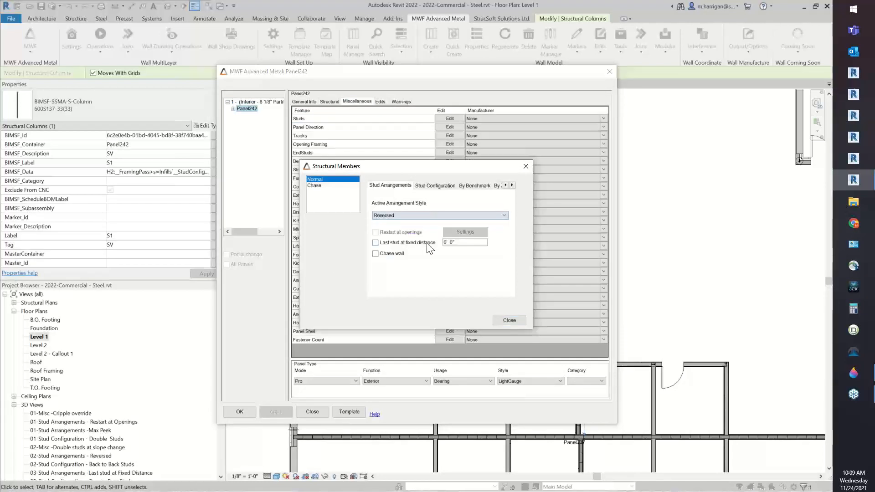
click(509, 320)
click(245, 410)
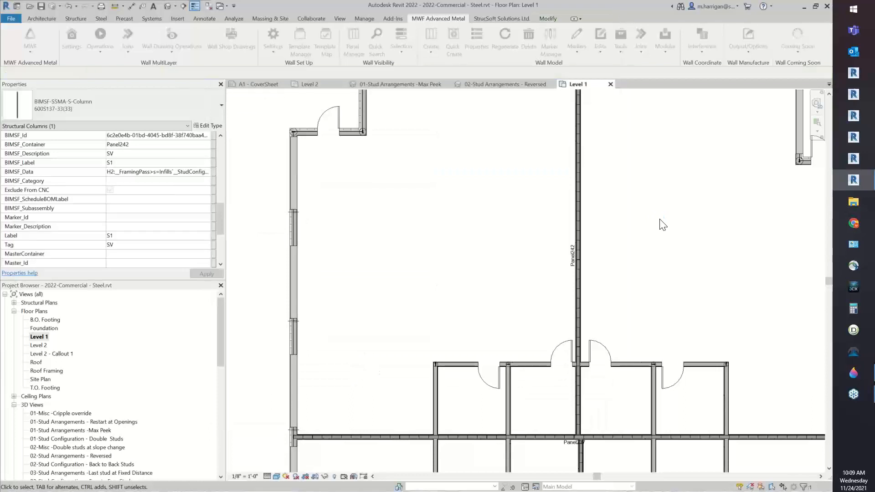
Step: Select the stud nearest the exterior wall in the regenerated Panel242 to check its new BIMSF label
middle_drag(633, 172, 663, 270)
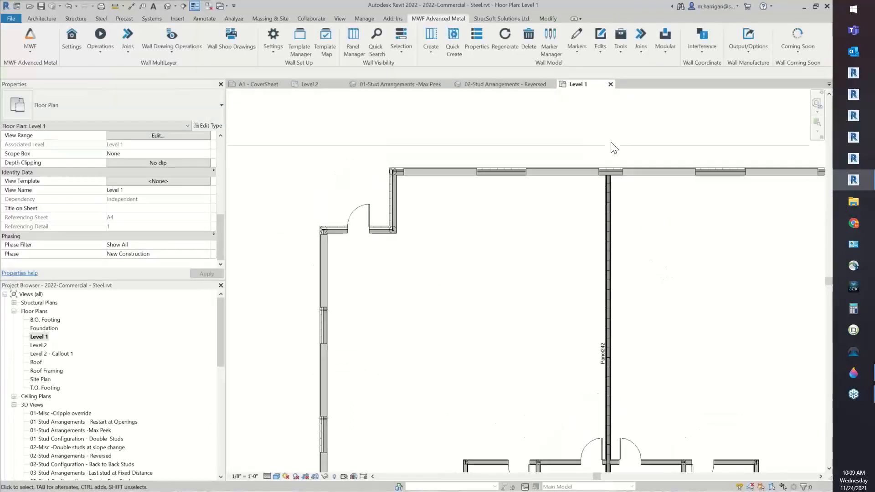
scroll(593, 175, up, 8)
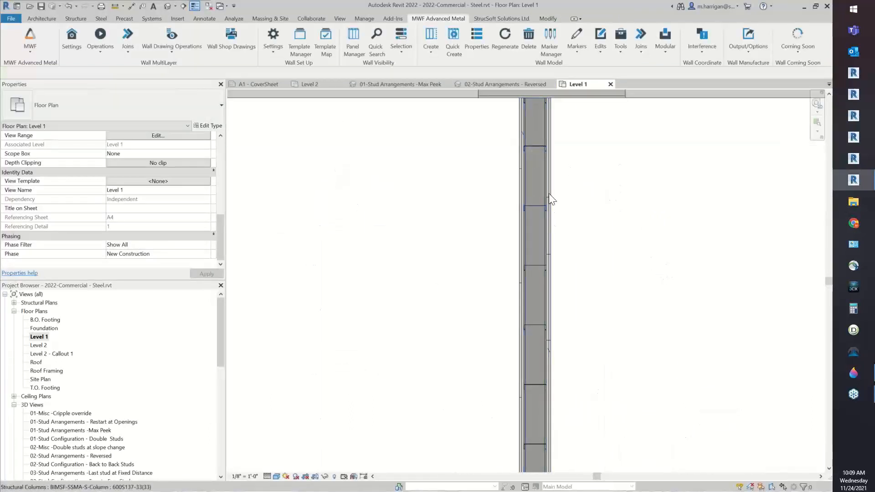
middle_drag(545, 150, 571, 207)
click(561, 201)
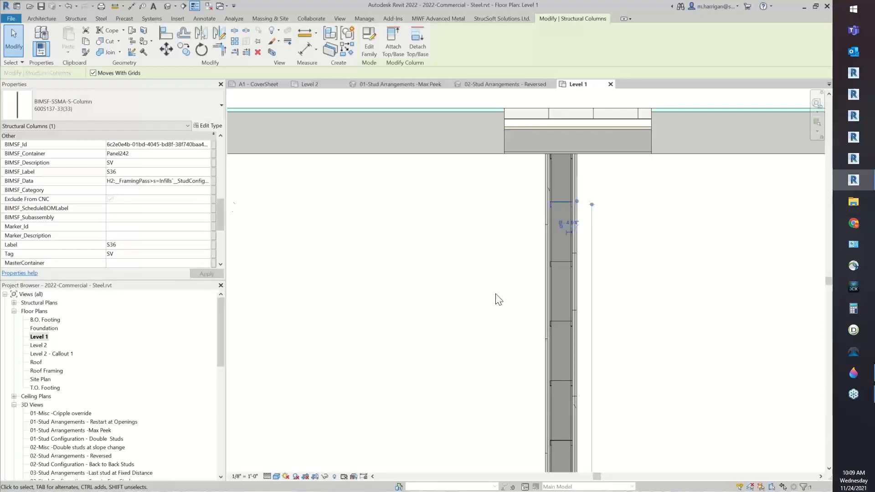
Step: Place an aligned dimension from the outer face of Panel242's end stud at Panel237 to the centre of the next stud
scroll(518, 267, down, 3)
middle_drag(648, 340, 668, 169)
scroll(639, 156, down, 4)
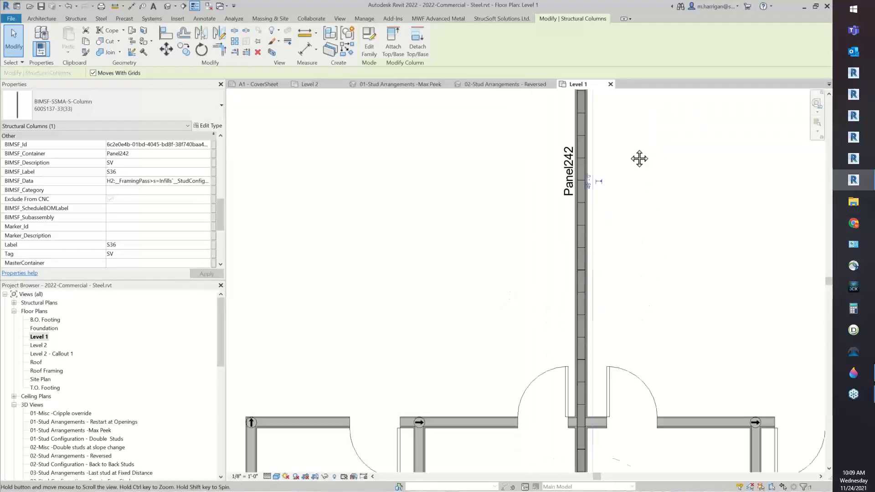
scroll(606, 337, up, 4)
scroll(600, 327, up, 2)
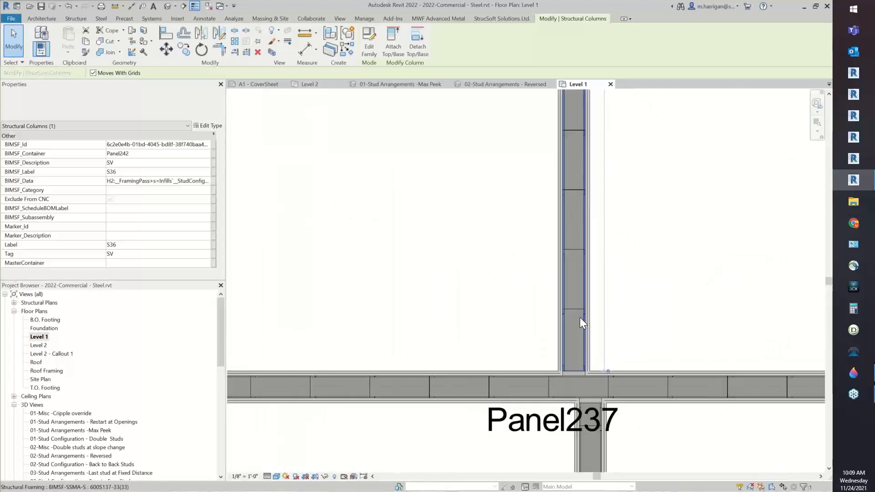
click(324, 254)
key(d)
key(i)
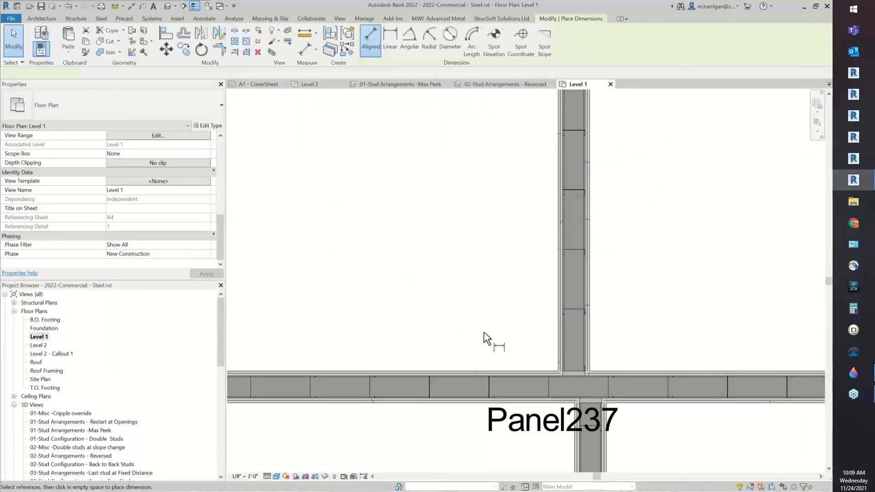
scroll(586, 368, up, 3)
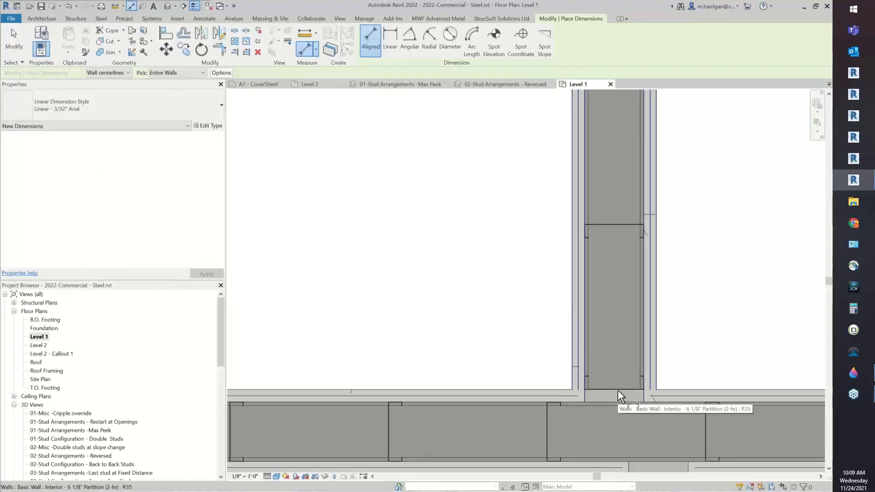
scroll(619, 393, up, 3)
click(652, 382)
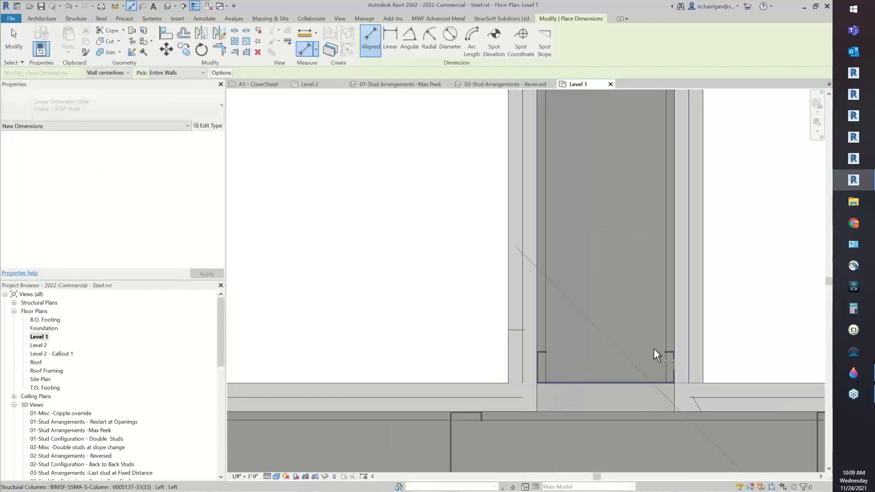
scroll(653, 355, down, 3)
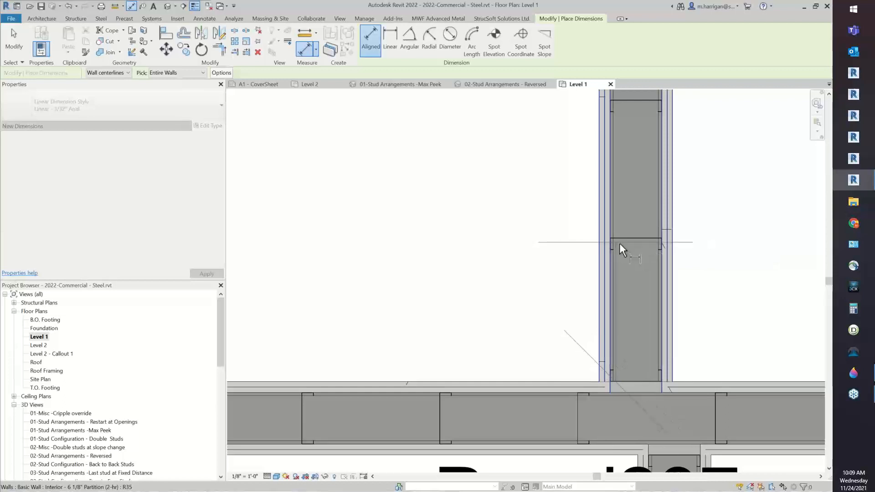
scroll(611, 238, up, 3)
click(608, 241)
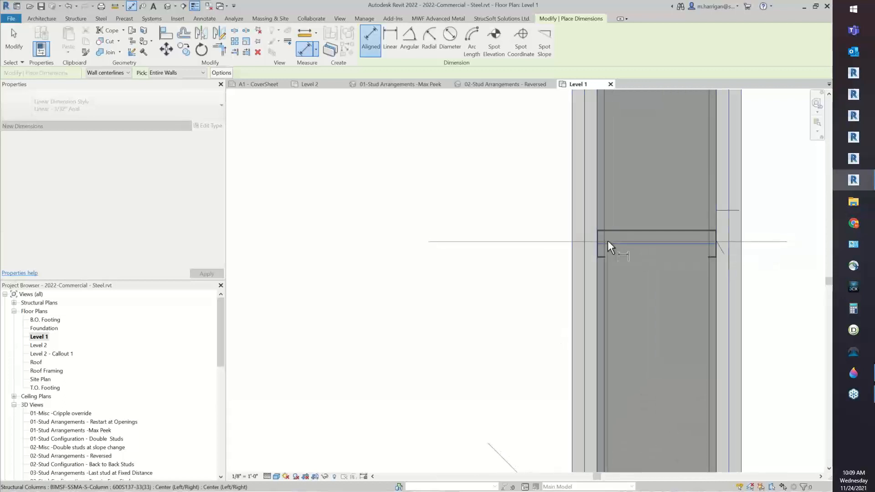
scroll(608, 242, down, 3)
click(513, 203)
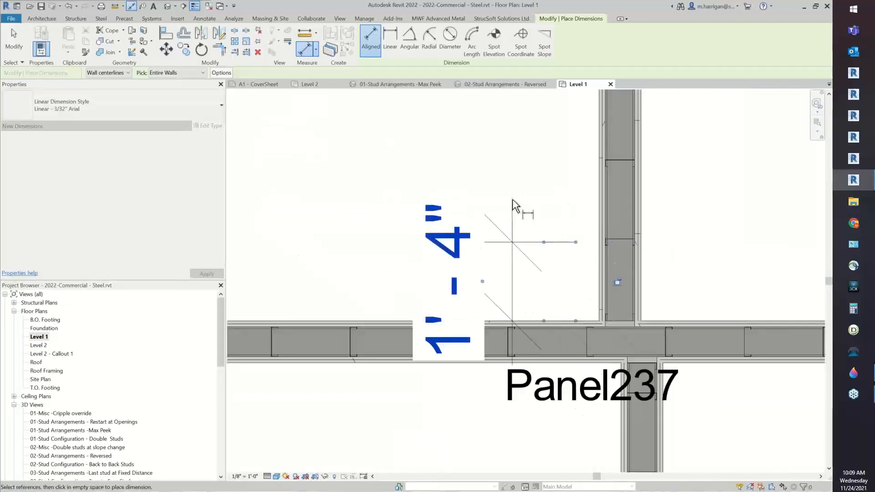
scroll(513, 200, down, 3)
middle_drag(535, 113, 563, 278)
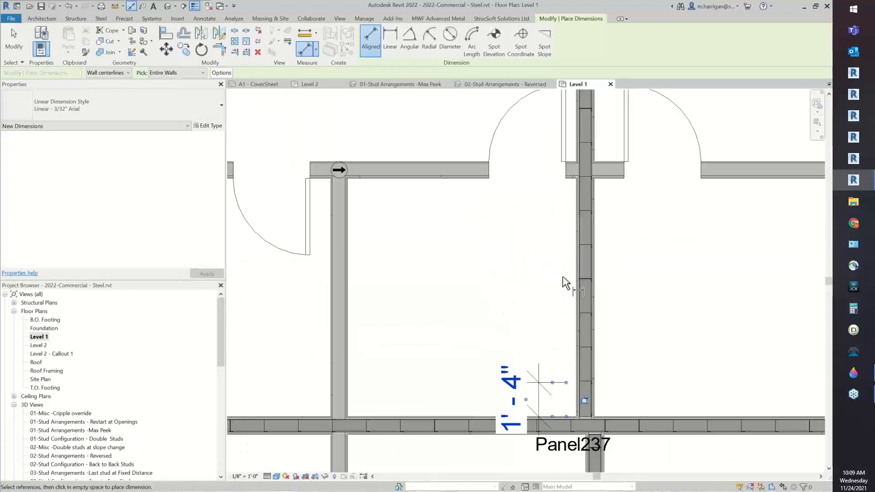
key(Escape)
key(Escape)
scroll(562, 278, down, 2)
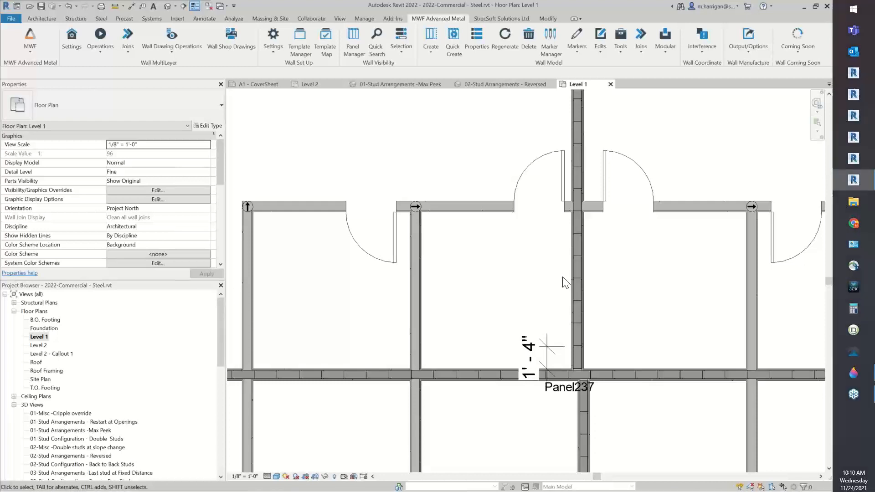
scroll(565, 283, down, 1)
middle_drag(561, 214, 579, 266)
scroll(579, 266, down, 1)
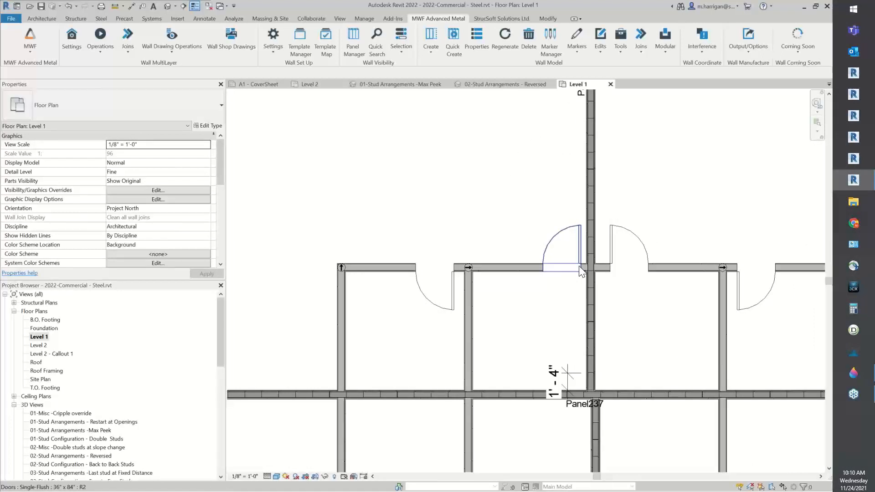
scroll(581, 271, down, 2)
middle_drag(608, 146, 620, 188)
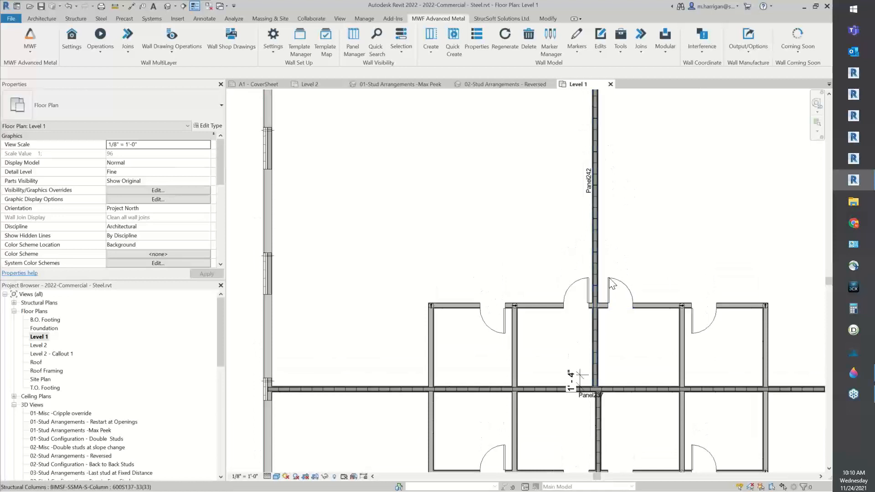
middle_drag(662, 197, 635, 250)
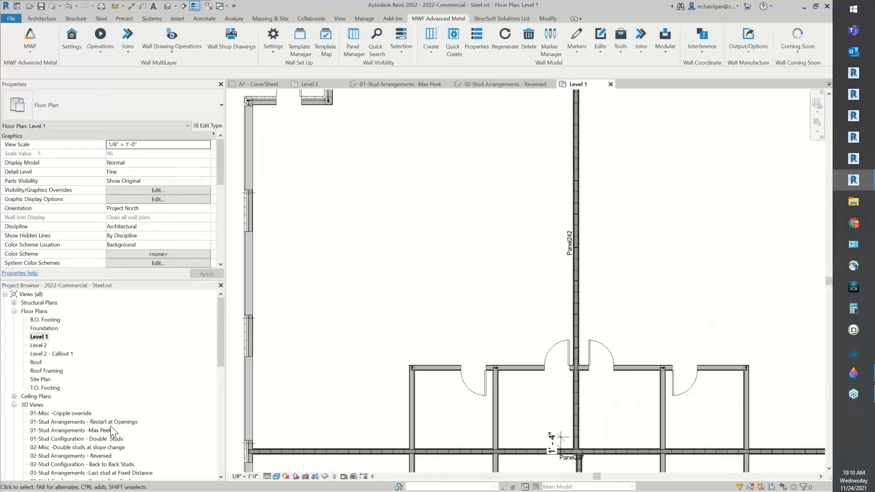
Step: Close the Level 1 plan and open the "03-Stud Arrangements -Last stud at Fixed Distance" 3D view, showing Panel245's far end from the right side
scroll(128, 405, down, 2)
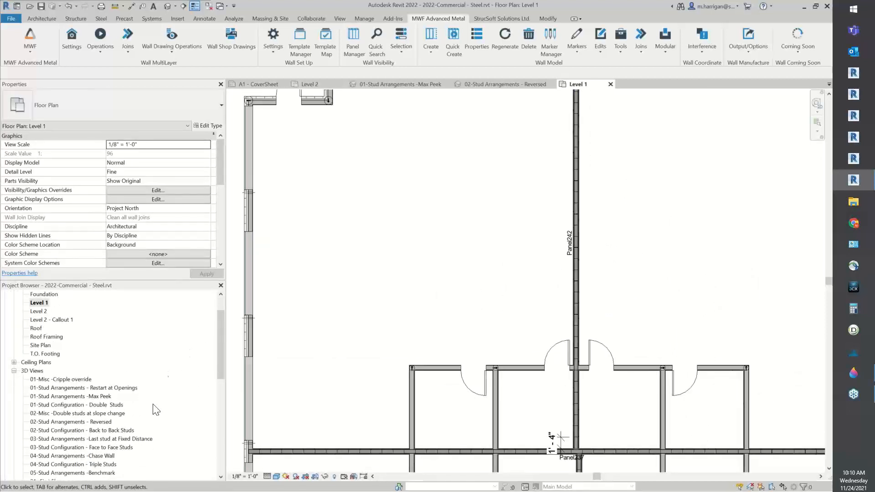
click(611, 84)
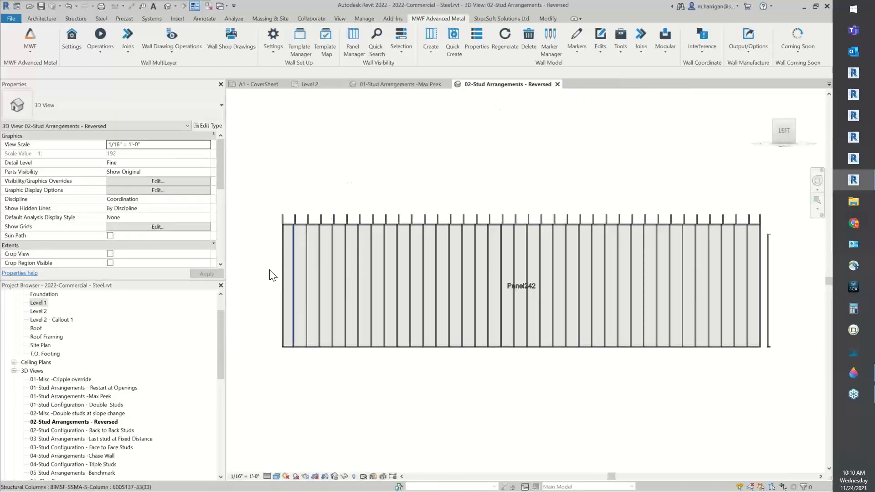
scroll(77, 419, down, 2)
double_click(73, 421)
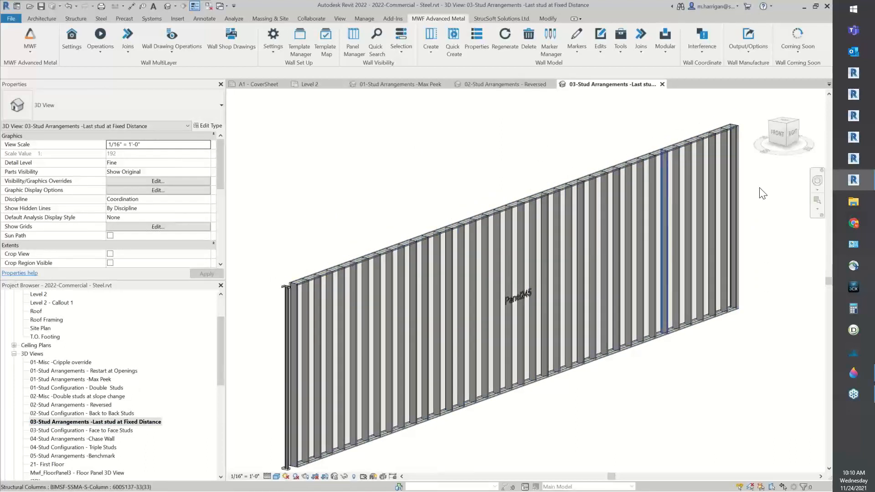
click(793, 136)
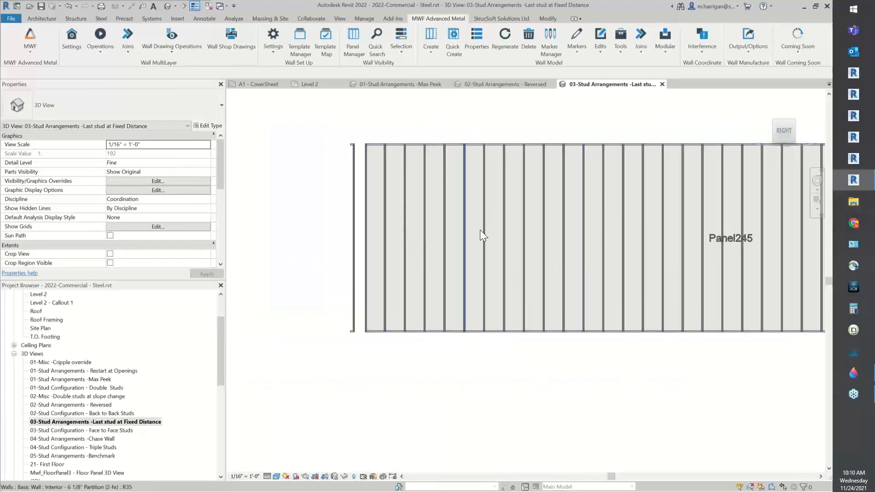
middle_drag(574, 217, 345, 261)
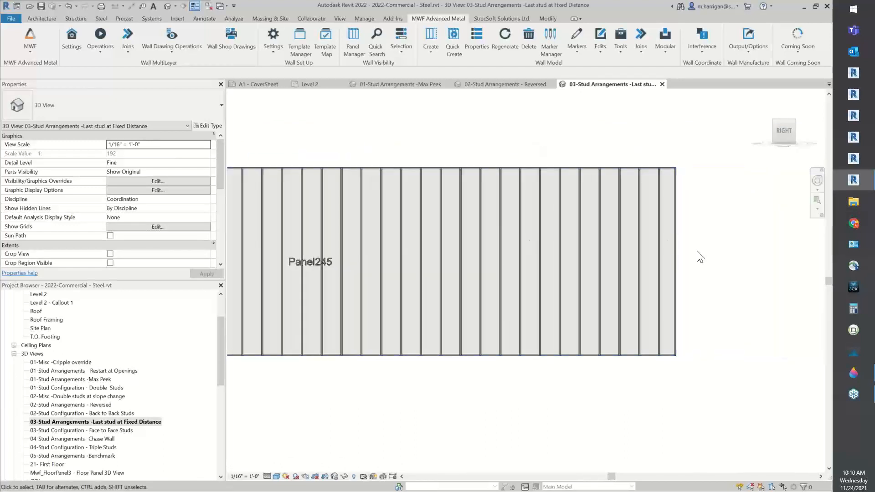
scroll(688, 267, up, 1)
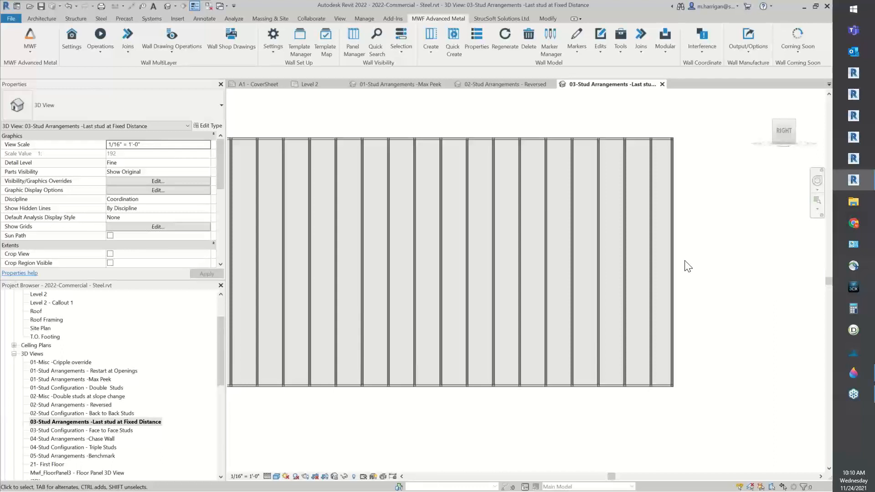
Step: Enable Last stud at fixed distance with a value of 7" in Panel245's Structural Members settings and apply it to the panel
click(648, 226)
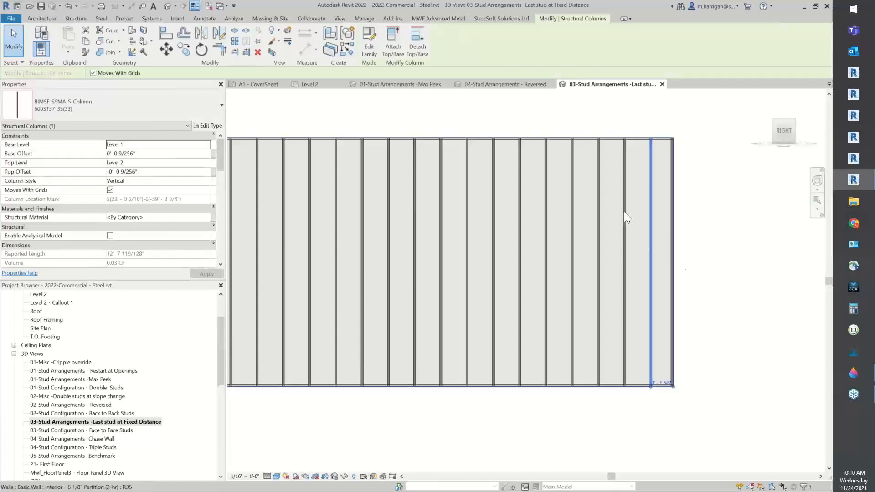
click(438, 19)
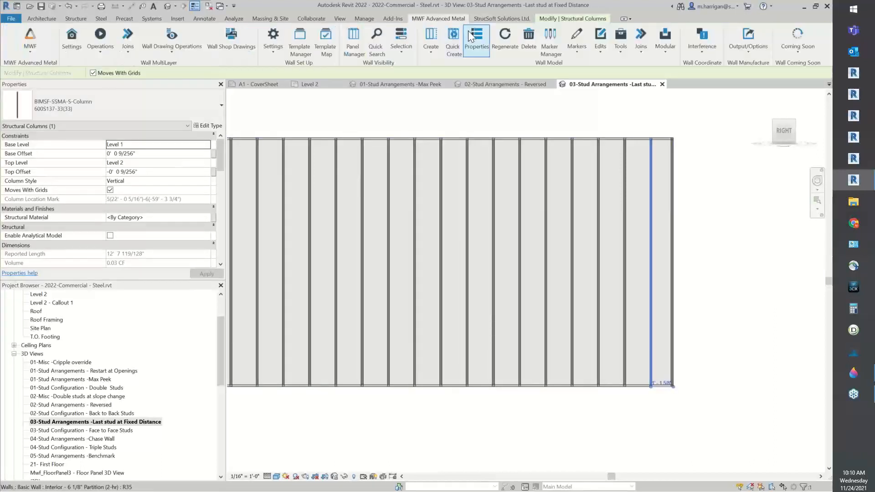
click(482, 45)
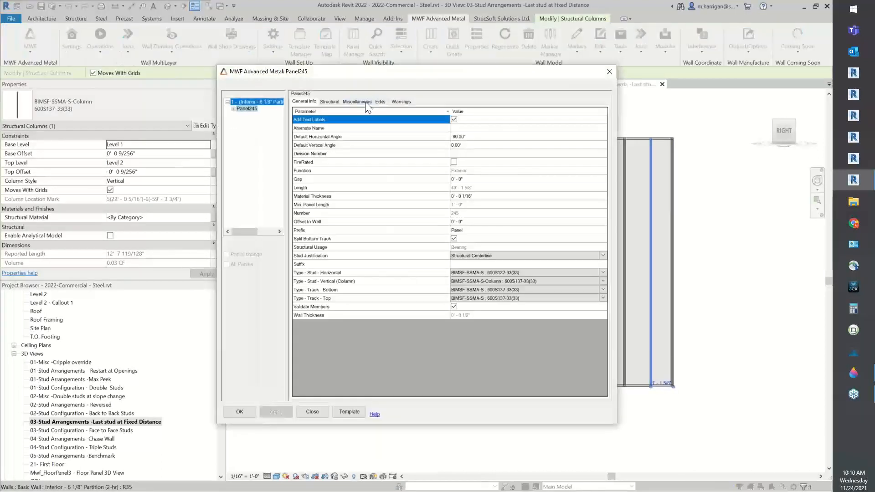
click(365, 102)
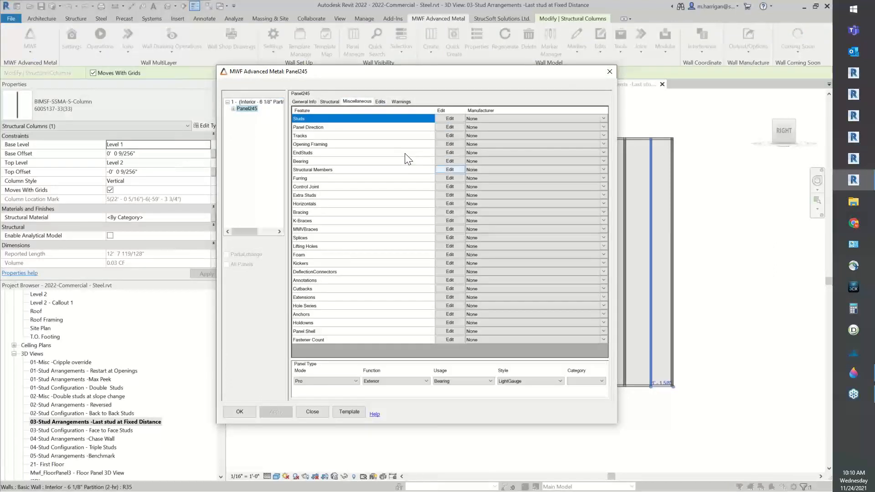
click(448, 170)
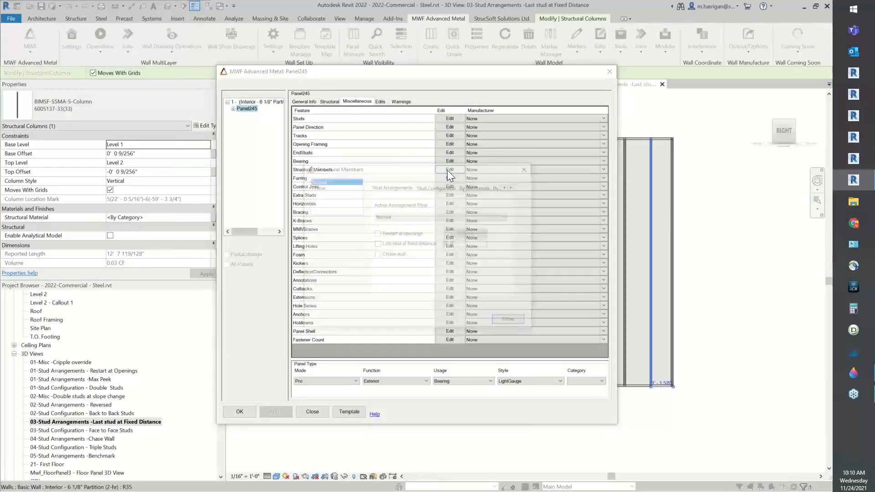
click(375, 243)
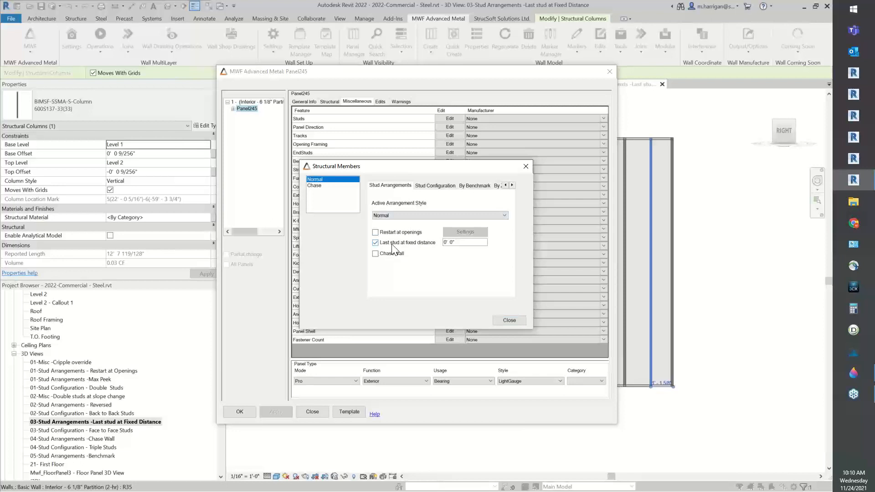
click(470, 244)
text(7)
click(506, 319)
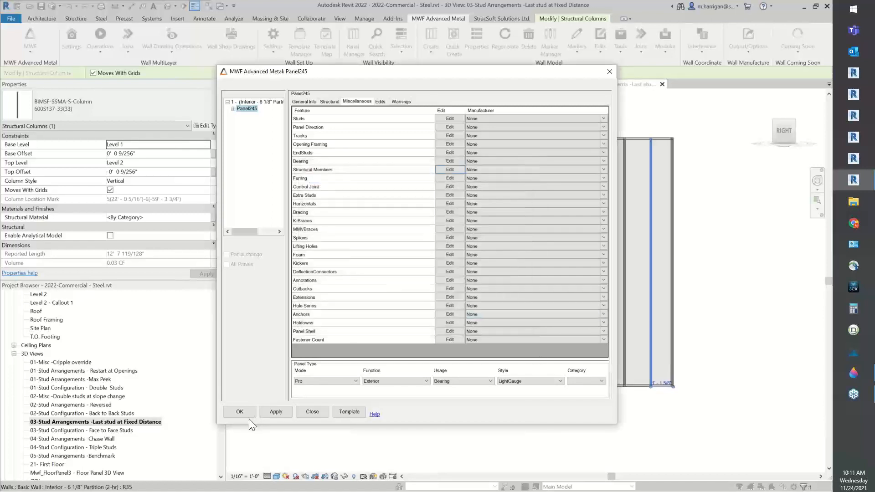
click(249, 415)
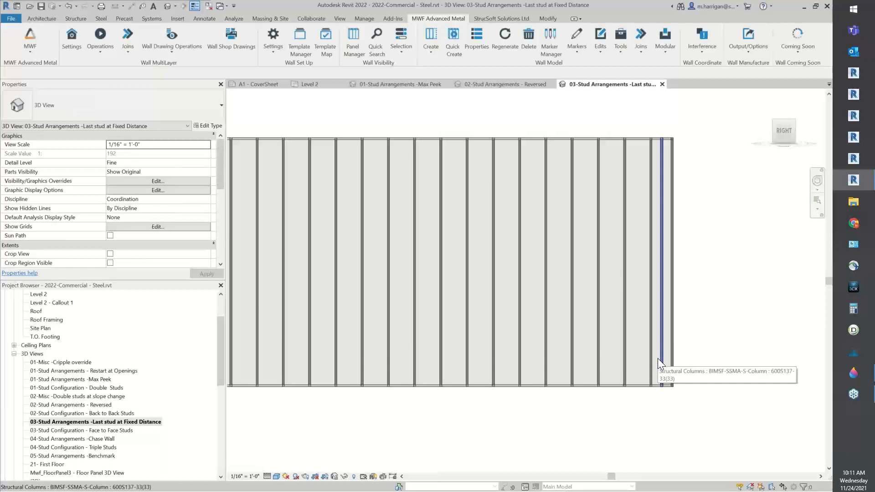
Step: Set the First Stud Offset to 24" in Panel245's structural properties
click(597, 325)
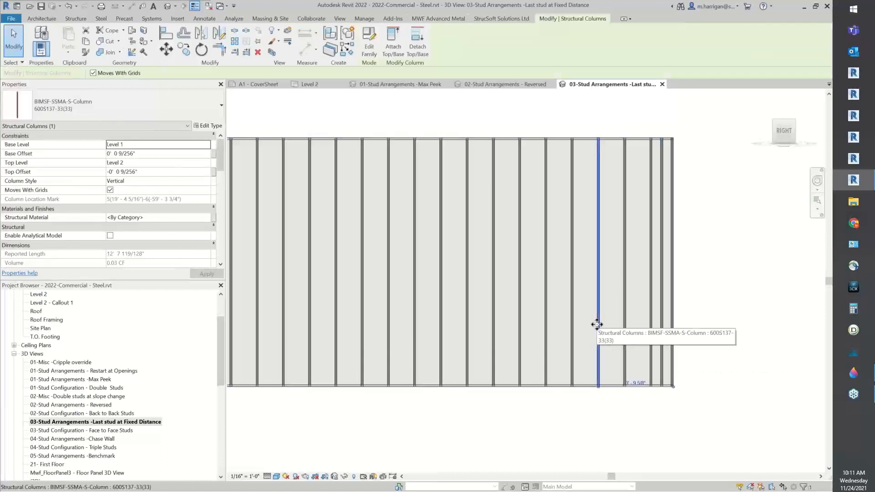
click(441, 17)
click(471, 36)
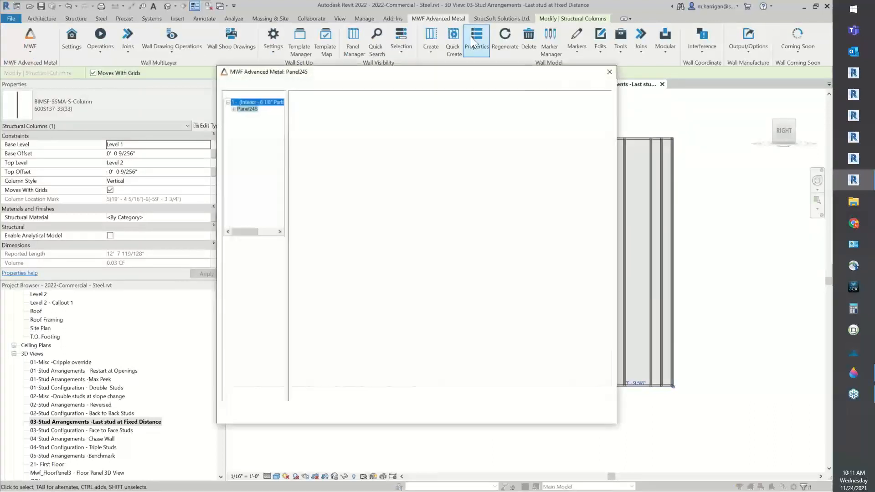
click(330, 101)
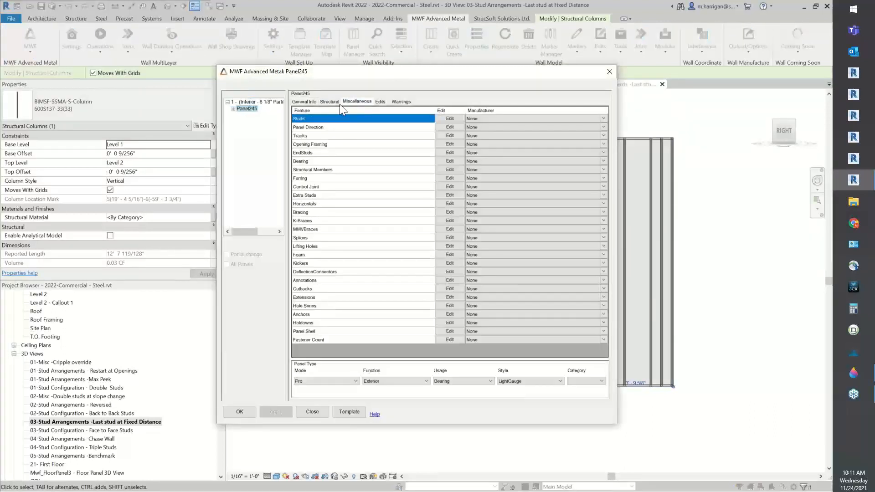
click(484, 145)
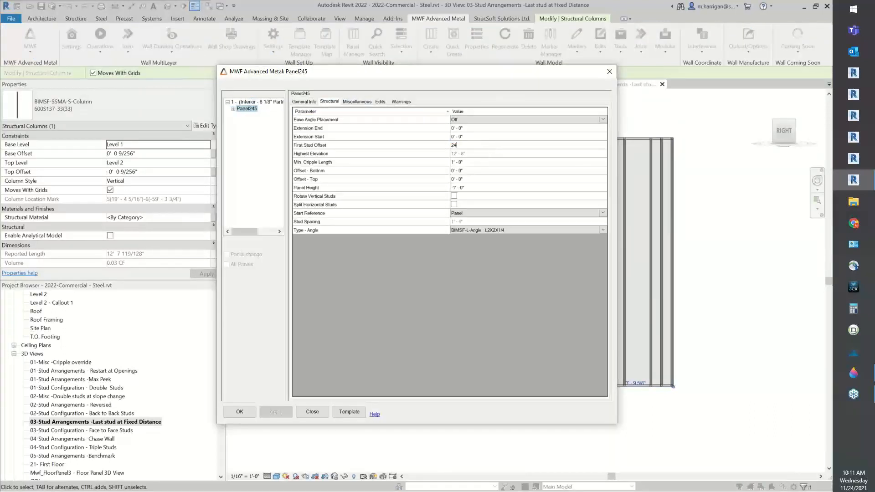
Step: Set Panel245's stud spacing to 24" through its Studs feature and apply the changes to the panel
click(358, 101)
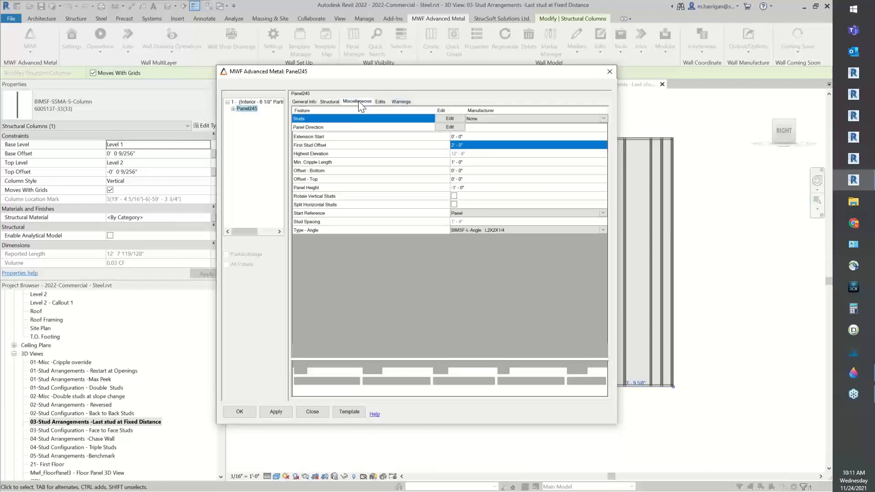
click(450, 119)
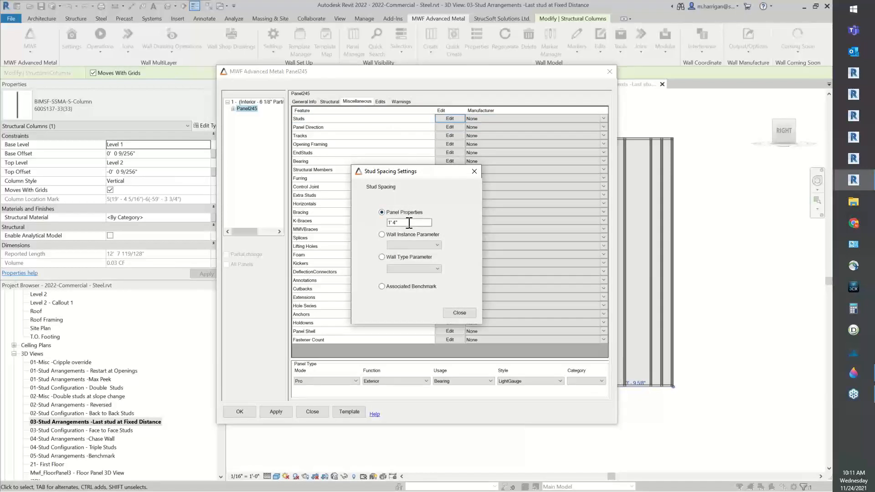
text(24")
click(459, 313)
click(262, 411)
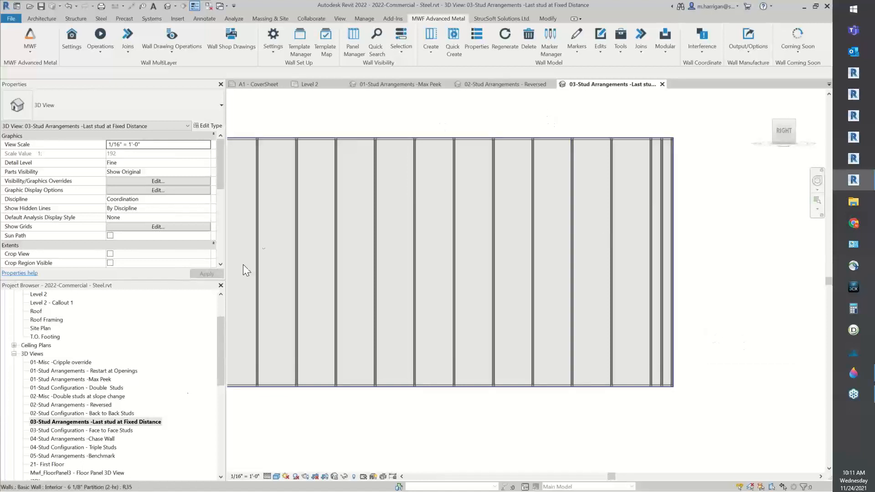
Step: Open the "04-Stud Arrangements -Chase Wall" 3D view and examine the studs of Panel244 up close
double_click(98, 438)
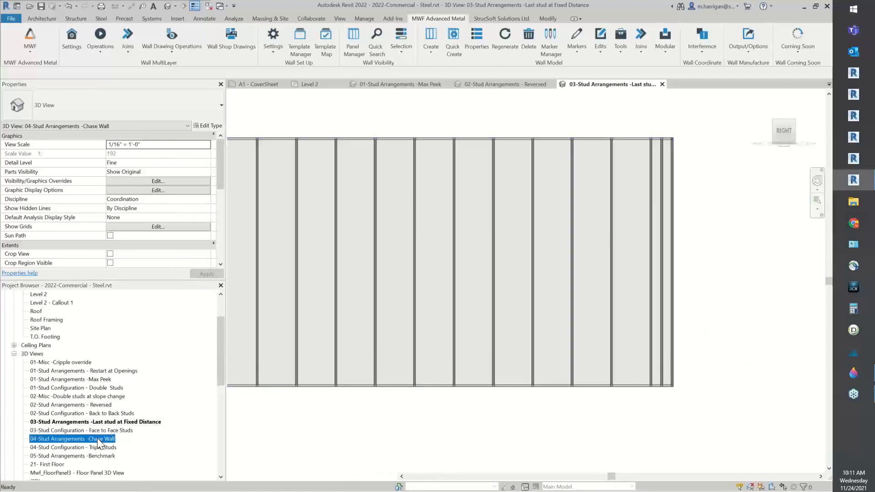
mouse_move(498, 313)
shift+middle_down()
mouse_move(512, 309)
mouse_move(504, 330)
mouse_move(496, 321)
shift+middle_up()
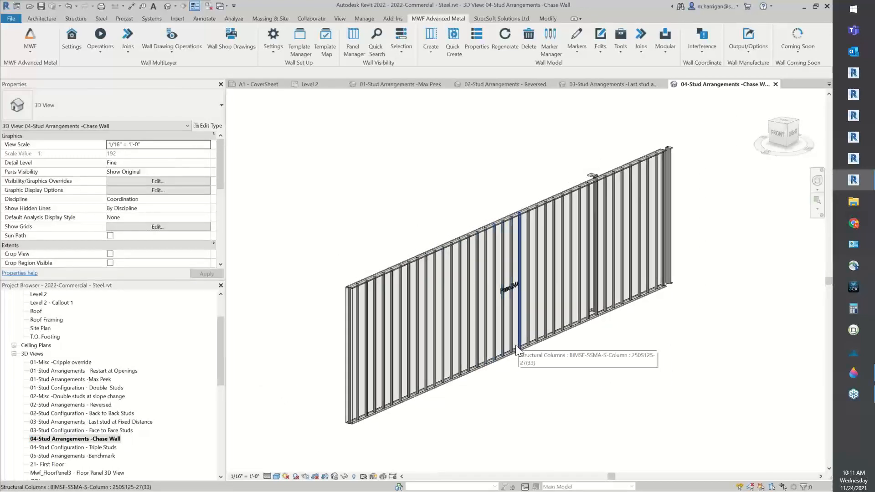
scroll(601, 230, up, 3)
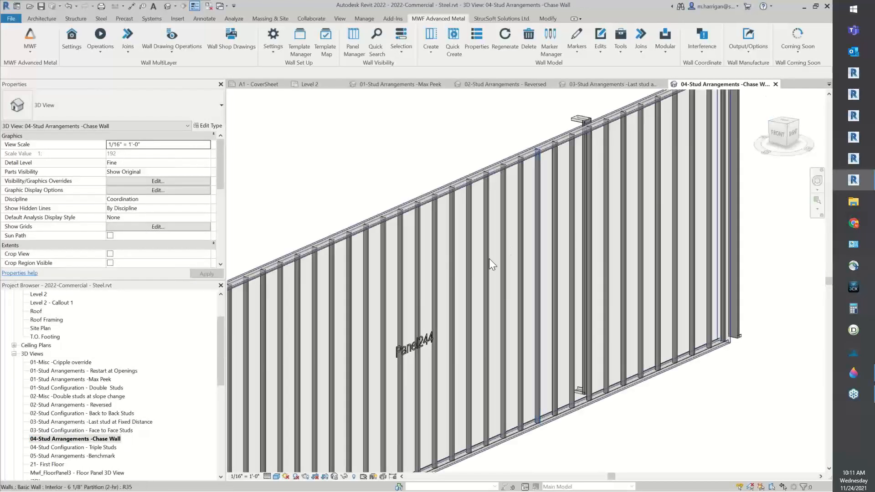
Step: Select the Panel244 label and locate the panel in the Level 1 floor plan to examine its studs inside the wall
click(416, 347)
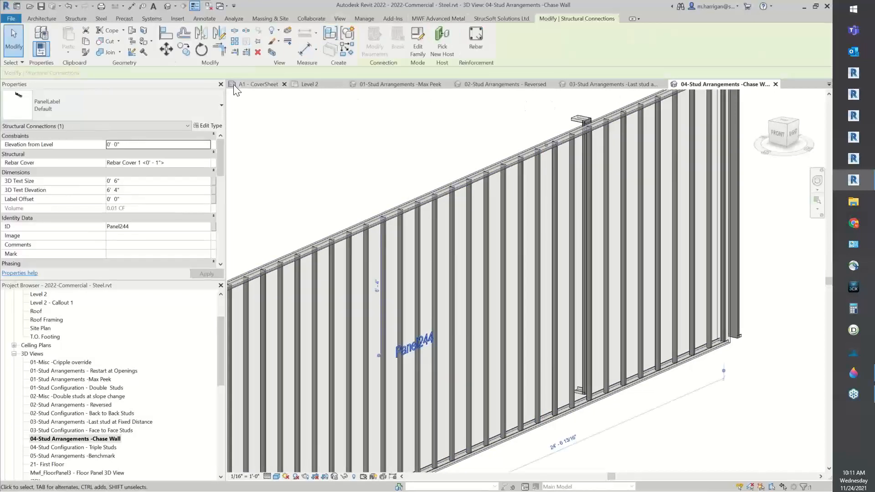
scroll(54, 326, up, 2)
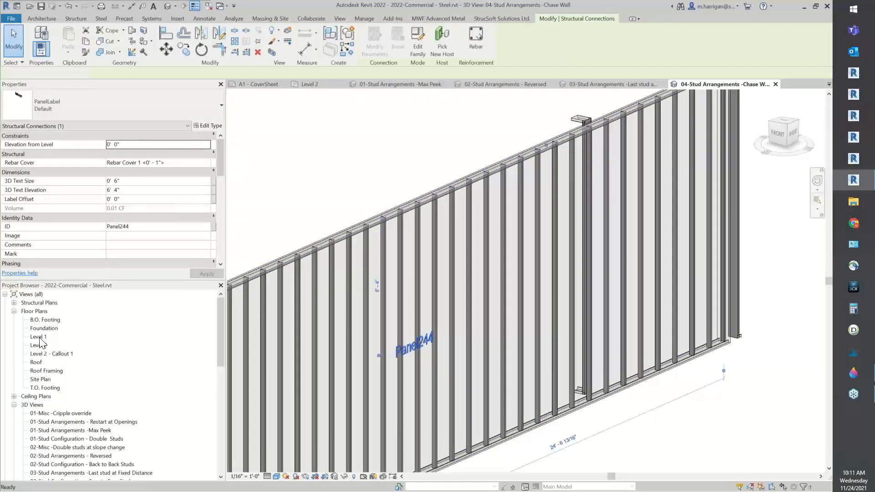
double_click(38, 337)
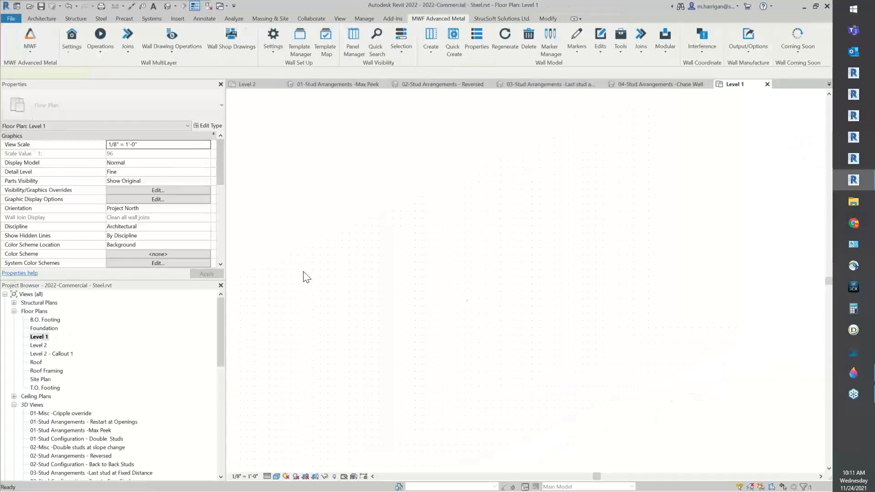
scroll(450, 356, up, 6)
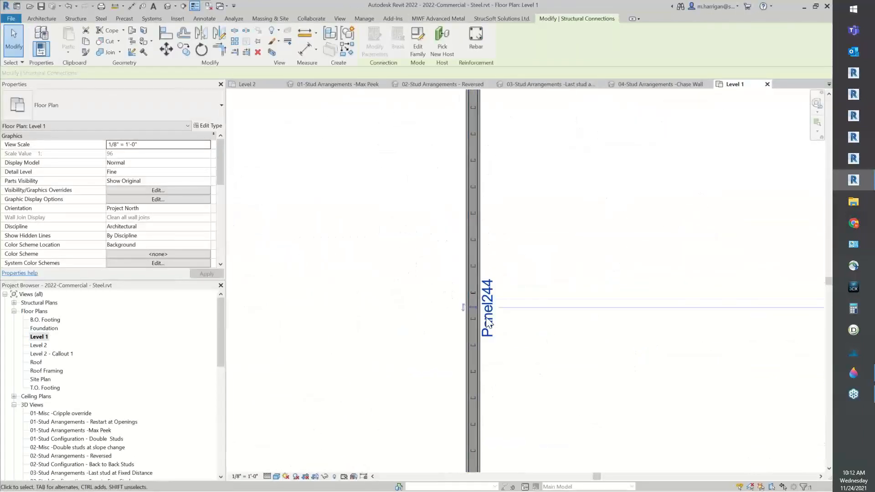
scroll(503, 309, up, 2)
click(514, 289)
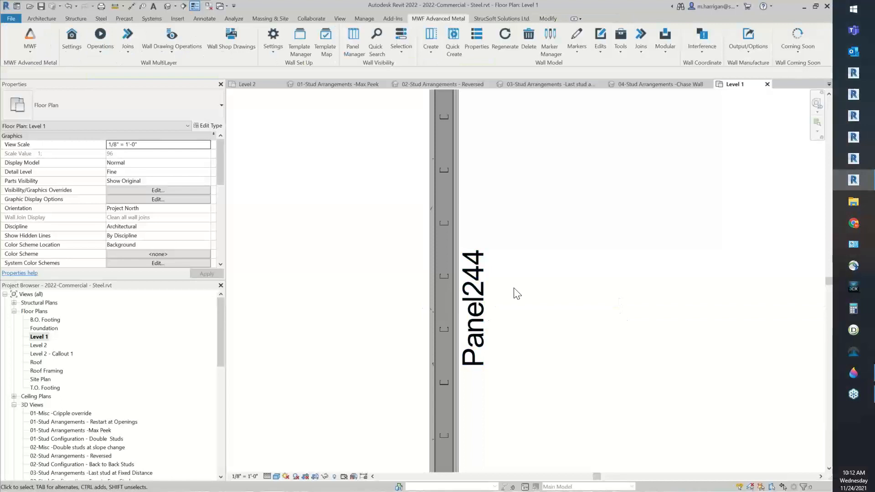
Step: Enable the Chase wall option in Panel244's Structural Members stud arrangements and apply the change to the panel
click(441, 225)
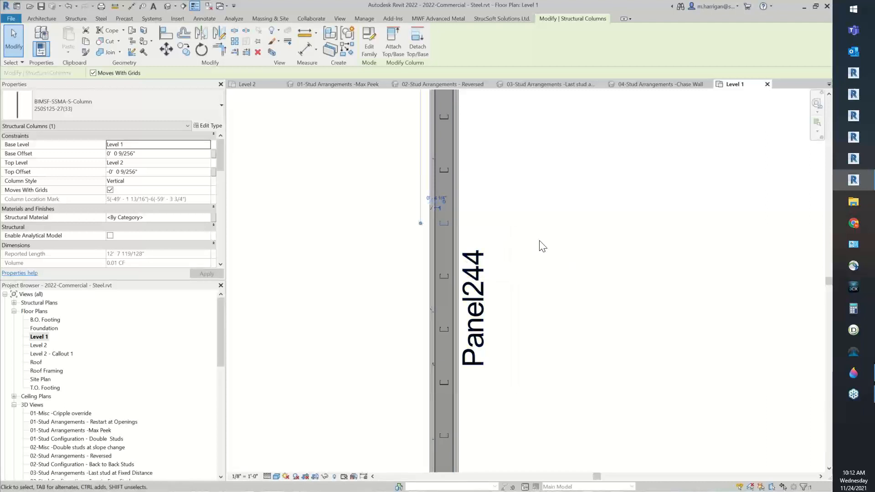
scroll(543, 246, down, 1)
click(436, 20)
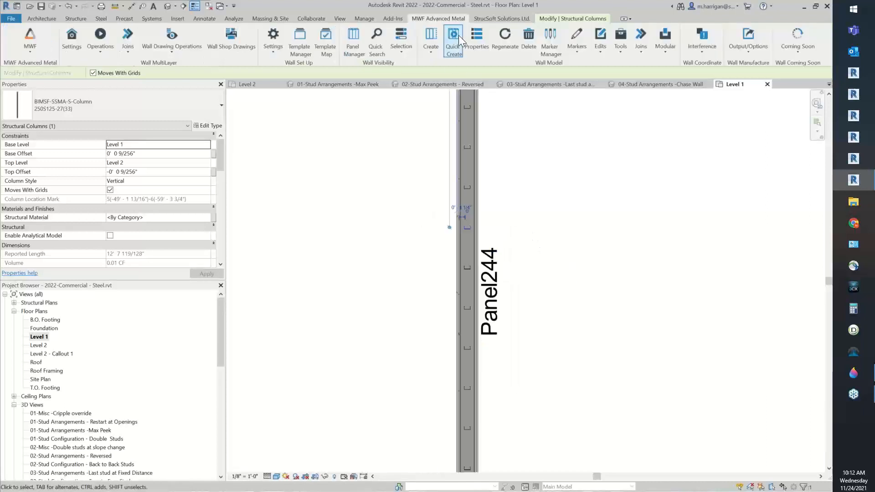
click(469, 45)
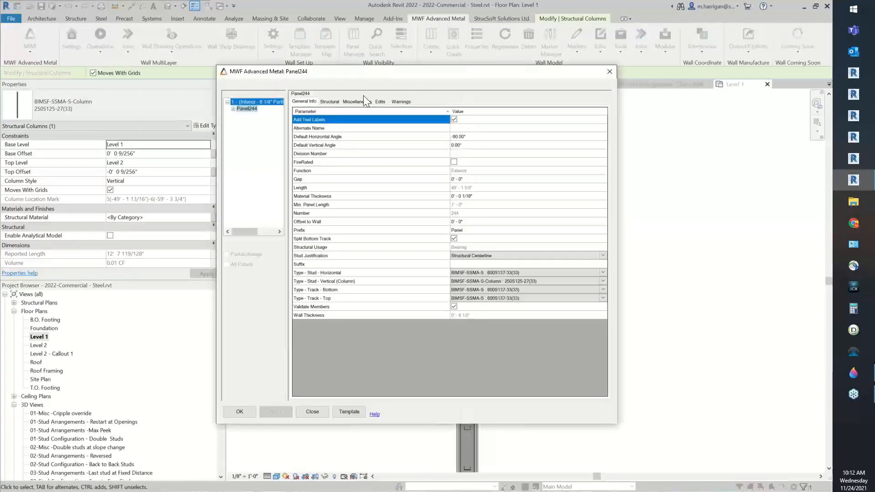
click(363, 102)
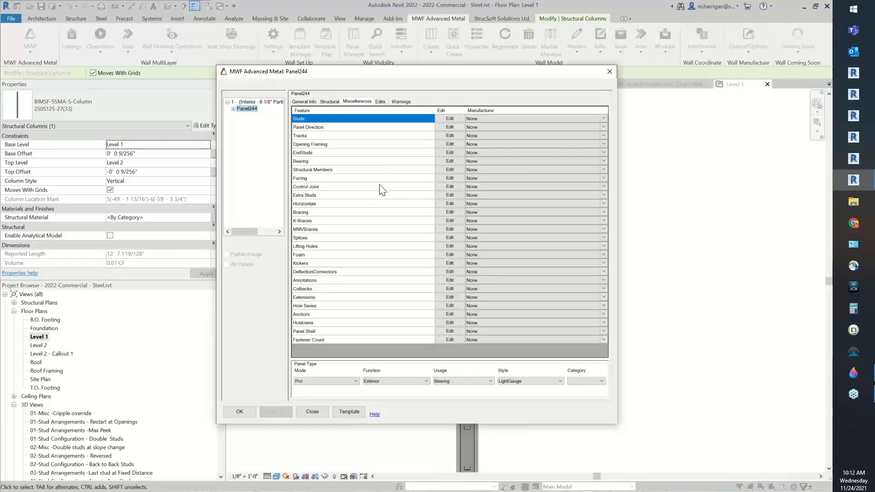
click(444, 171)
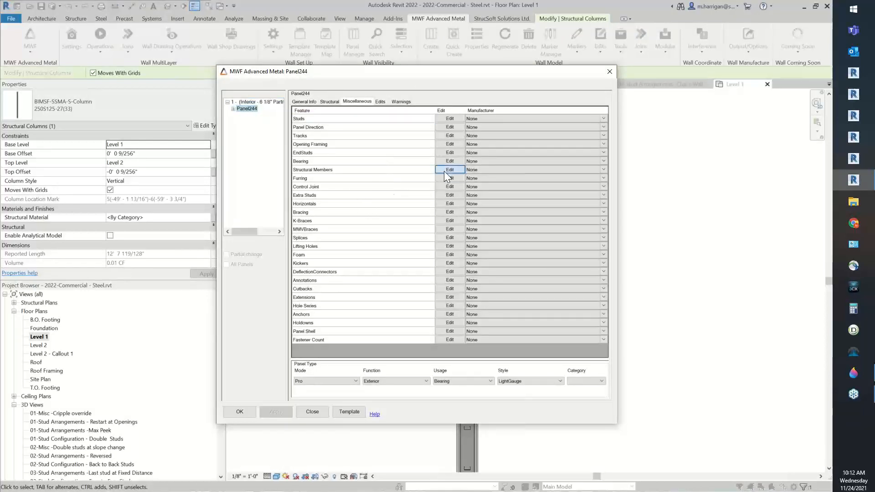
click(375, 254)
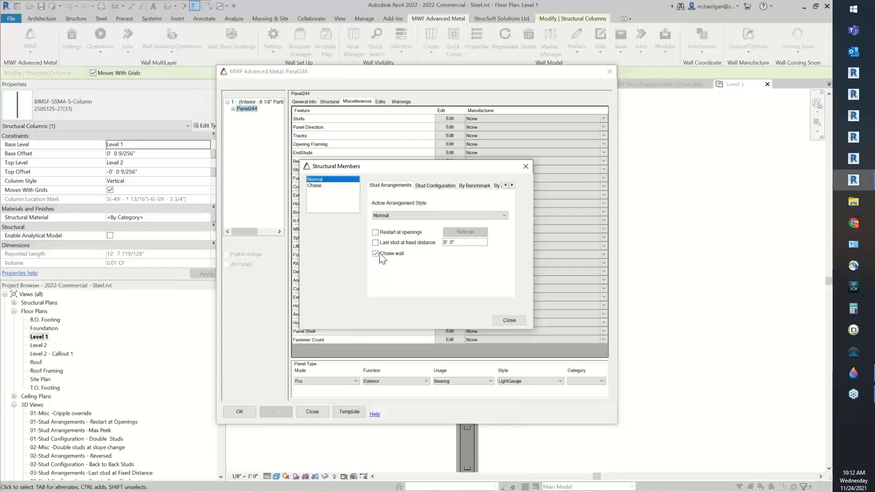
click(509, 320)
click(237, 415)
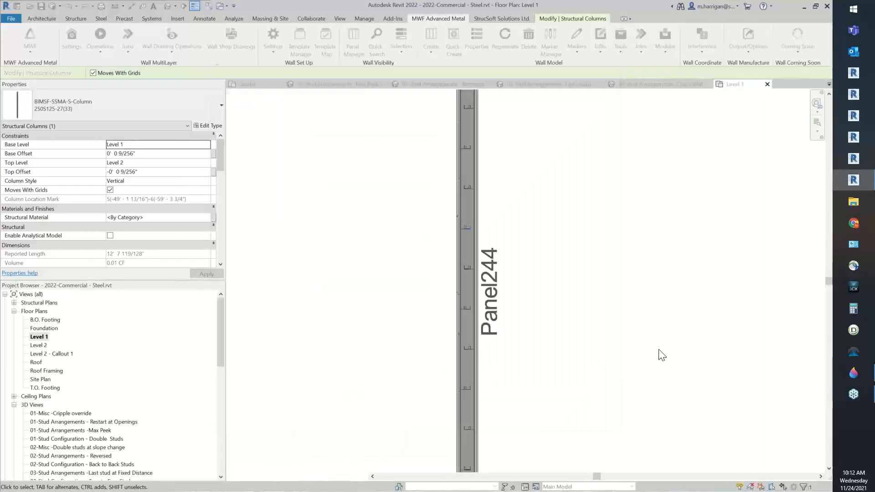
Step: Examine Panel244's staggered studs in the Level 1 plan and check the vertical stud type in its panel properties
scroll(477, 403, up, 5)
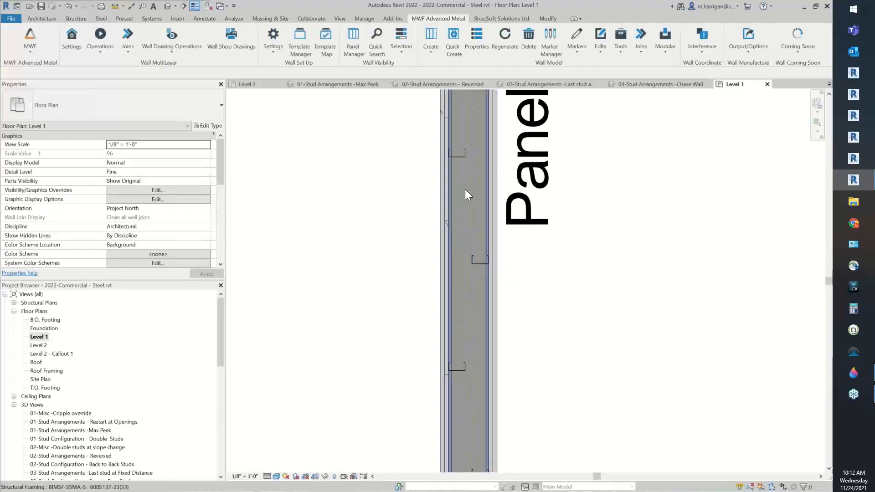
scroll(450, 149, down, 3)
middle_drag(547, 280, 528, 191)
scroll(479, 436, up, 2)
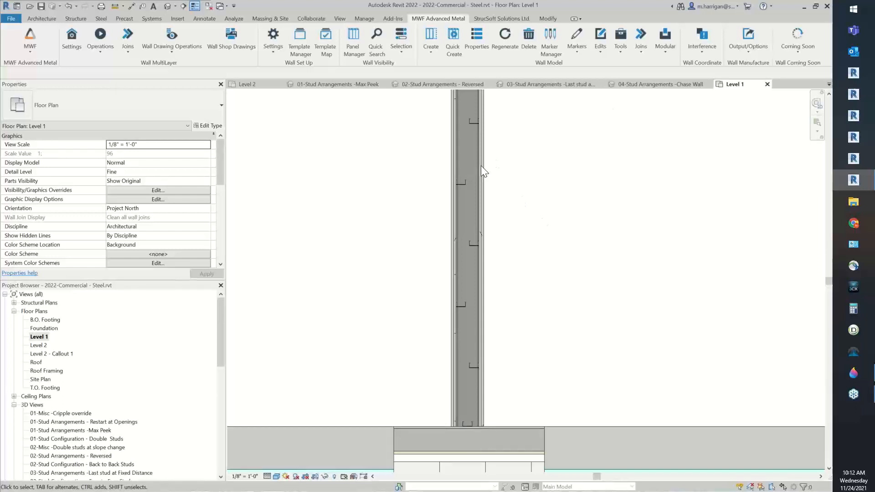
click(472, 180)
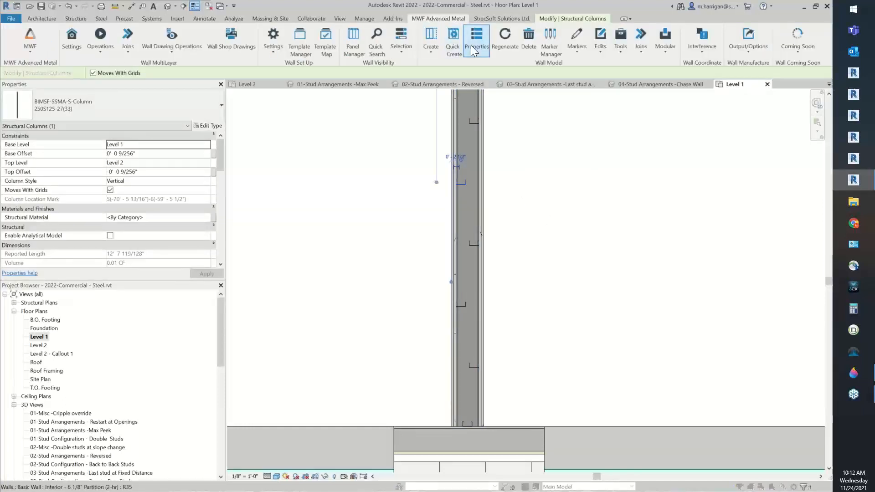
click(471, 45)
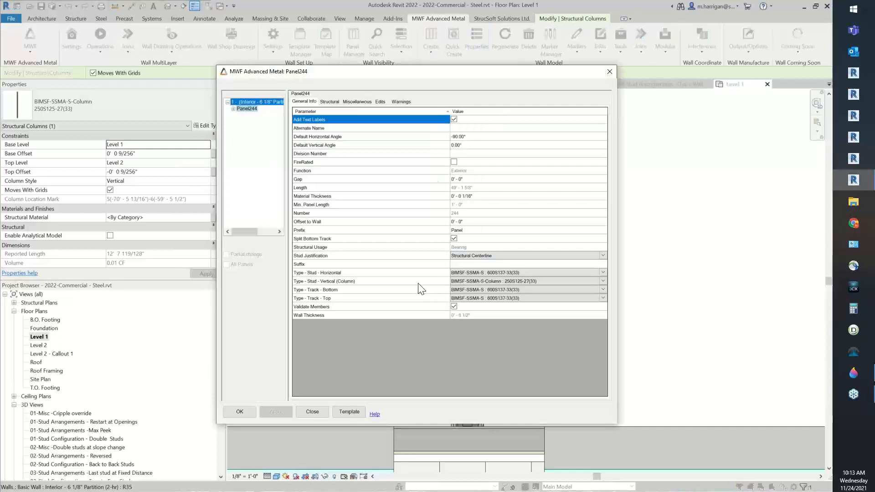
click(421, 281)
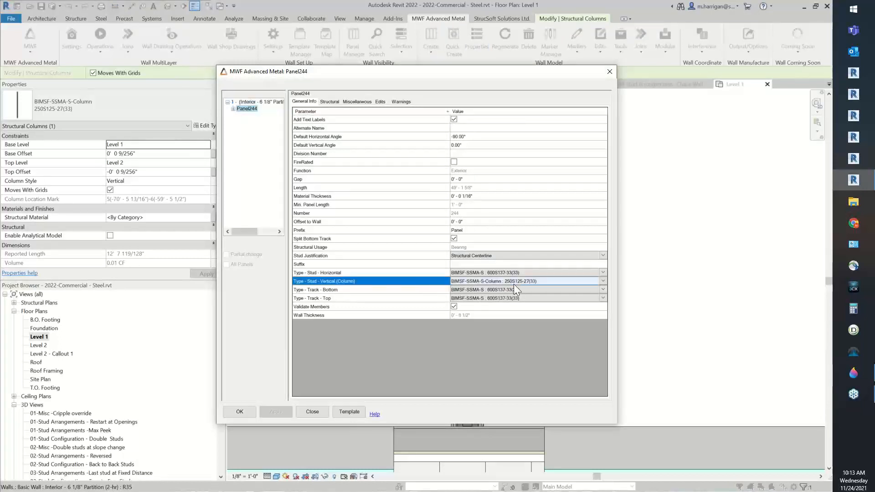
click(609, 72)
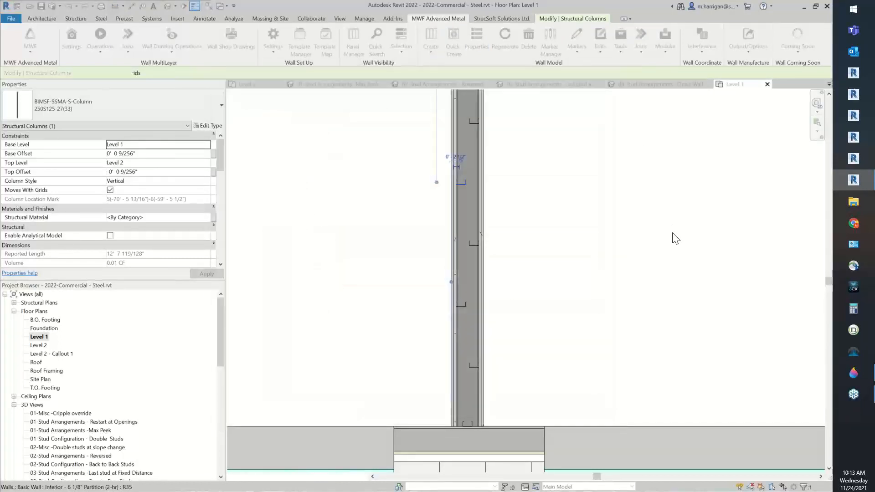
Step: Open the "05-Stud Arrangements -Benchmark" 3D view, orbit to the panel's face and select its Panel246 label
scroll(681, 228, down, 3)
scroll(400, 216, down, 2)
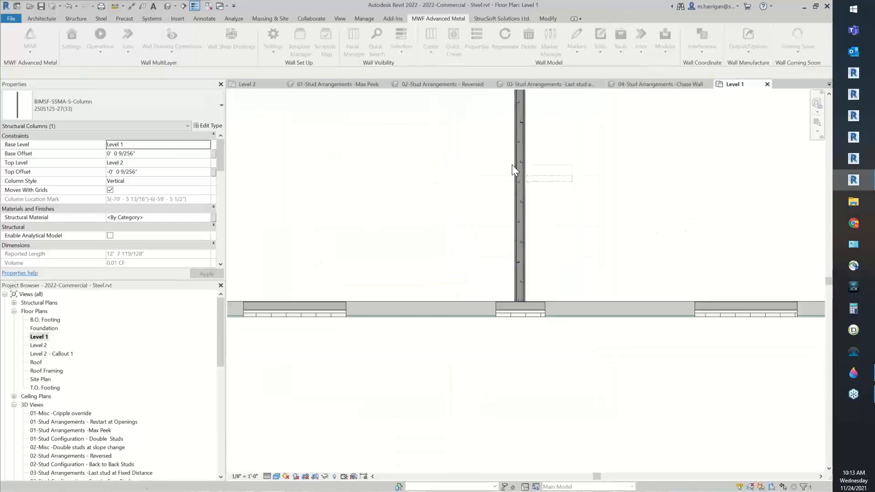
click(310, 318)
scroll(101, 426, down, 1)
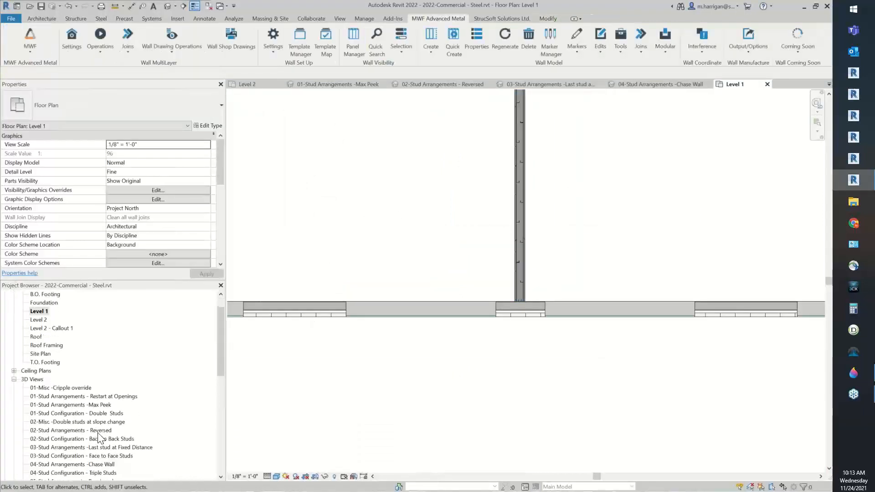
scroll(101, 439, down, 1)
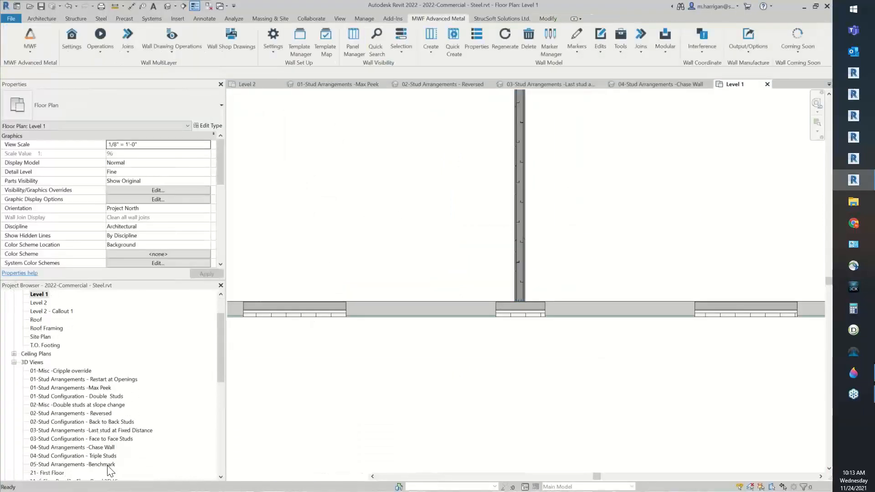
double_click(108, 465)
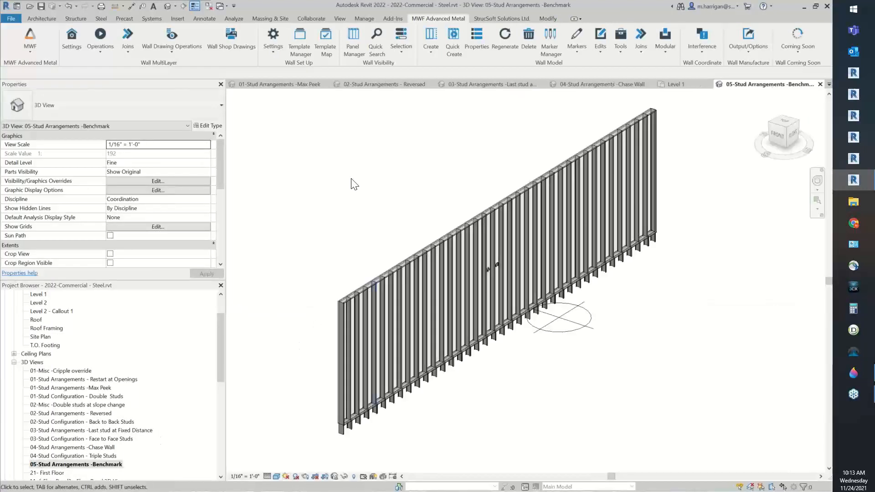
middle_drag(446, 180, 454, 239)
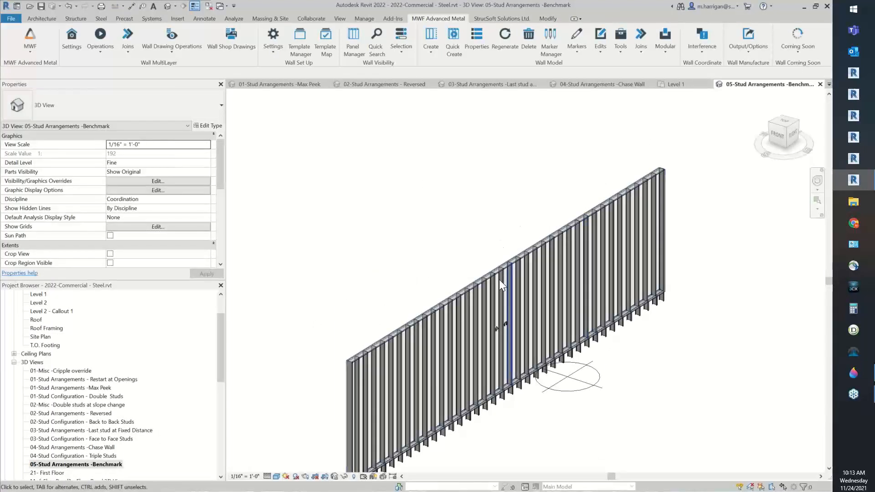
shift+middle_drag(482, 313, 800, 319)
click(539, 362)
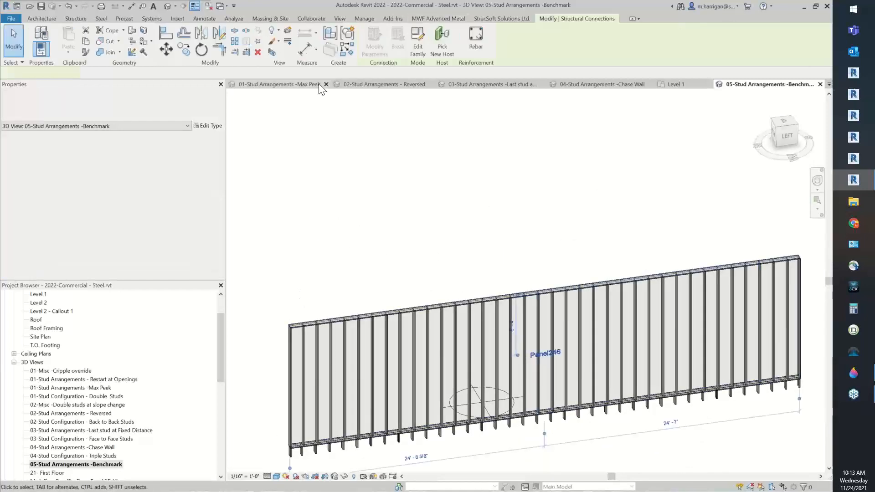
Step: Locate Panel246 in the Level 2 floor plan and examine the benchmark marker beside the wall
click(677, 86)
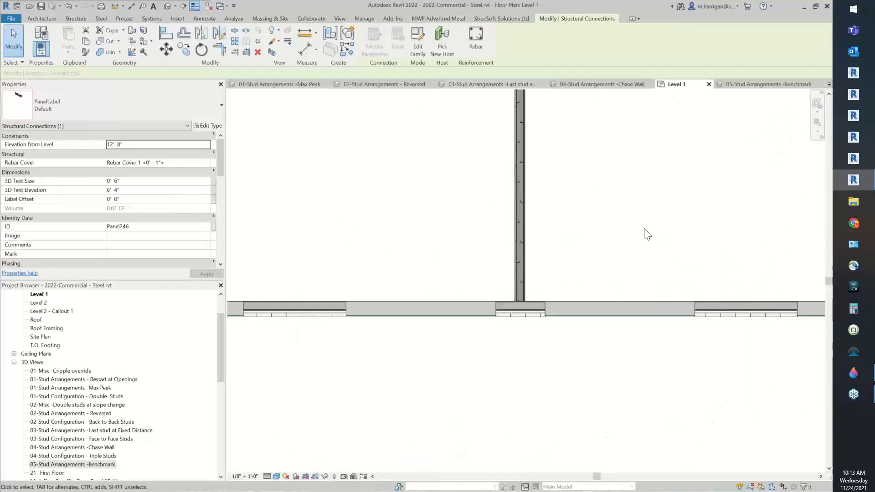
scroll(645, 229, down, 6)
middle_drag(664, 153, 669, 293)
scroll(655, 193, down, 2)
middle_drag(641, 208, 603, 224)
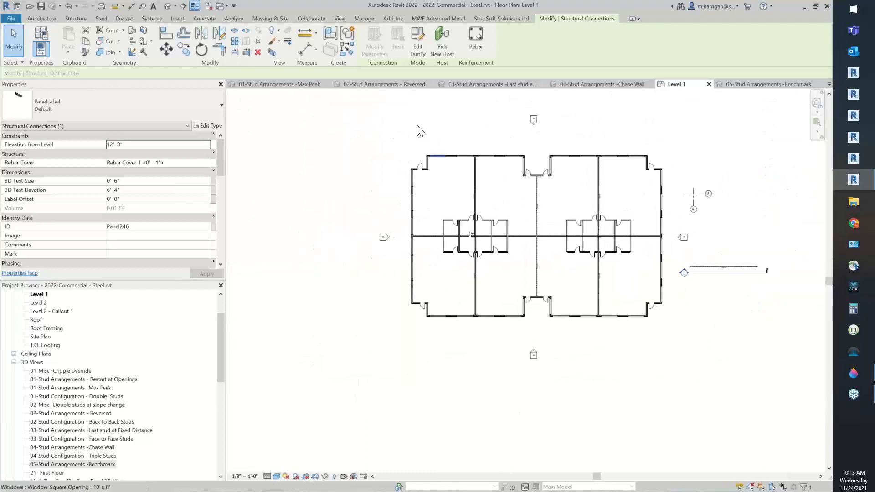
double_click(39, 302)
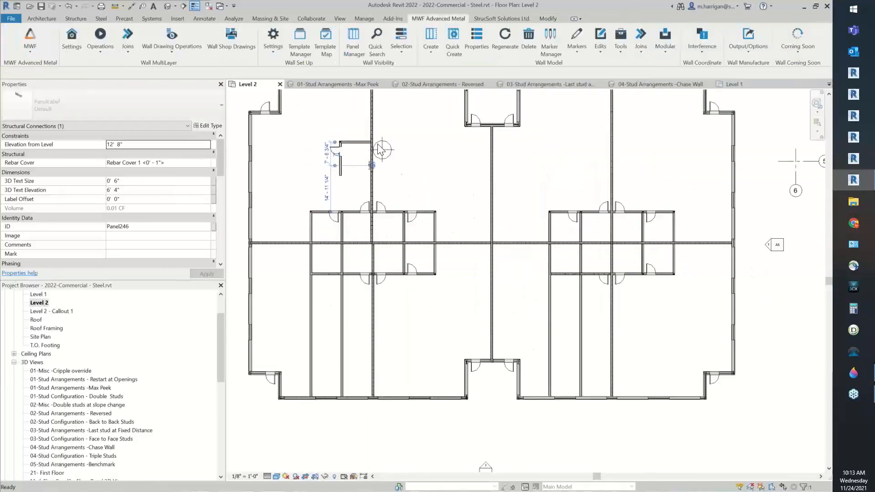
scroll(378, 145, up, 5)
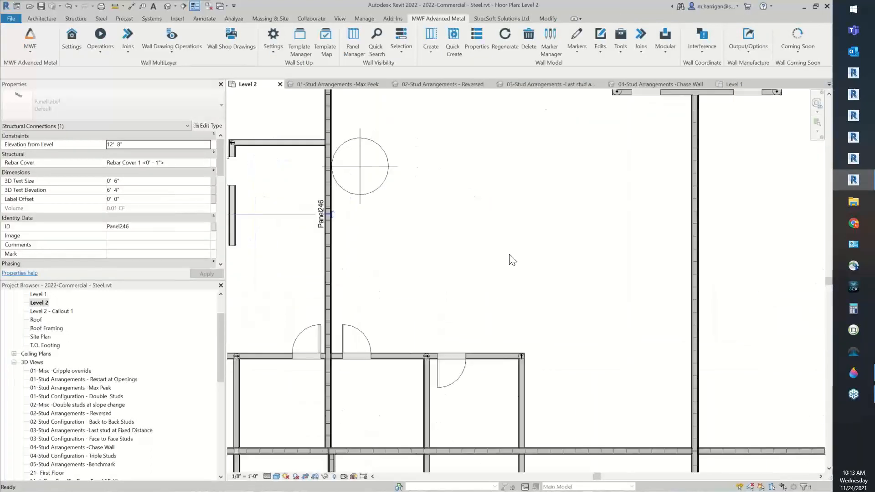
click(479, 270)
middle_drag(473, 270, 586, 310)
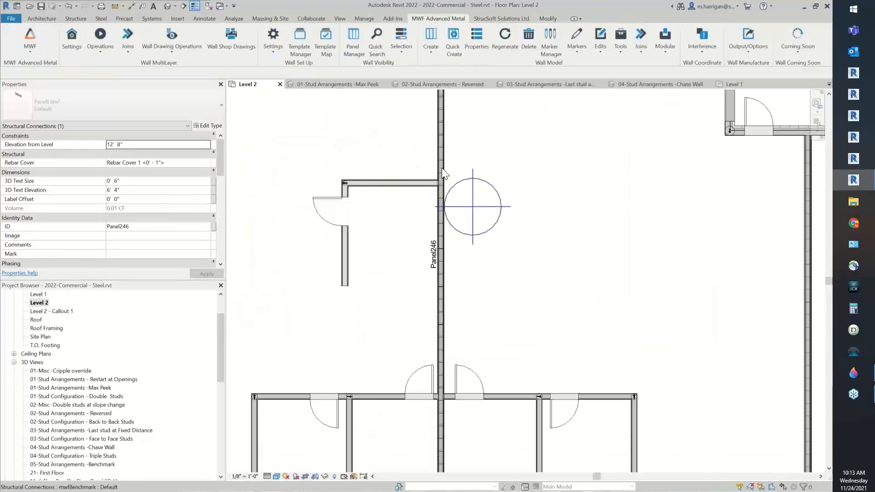
scroll(442, 169, up, 2)
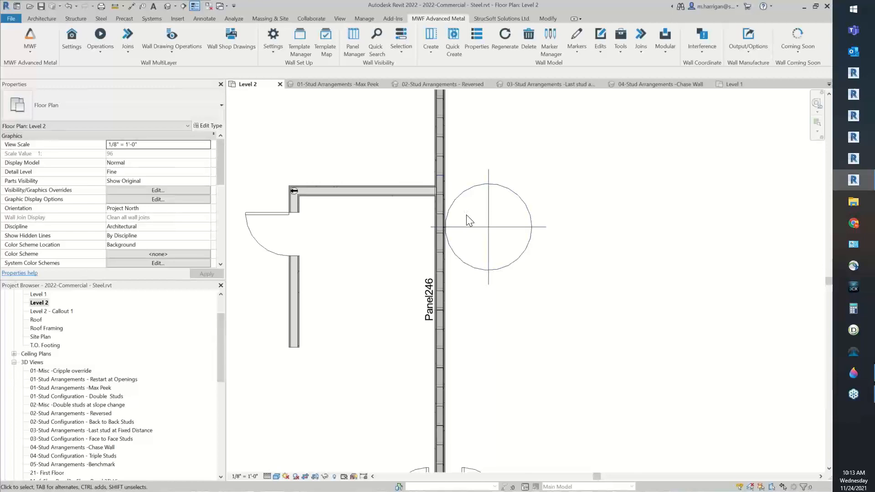
Step: Find the crossing of grids 5 and 6 outside the building and look through the benchmark marker commands
scroll(505, 216, down, 4)
middle_drag(679, 237, 541, 269)
scroll(541, 269, down, 3)
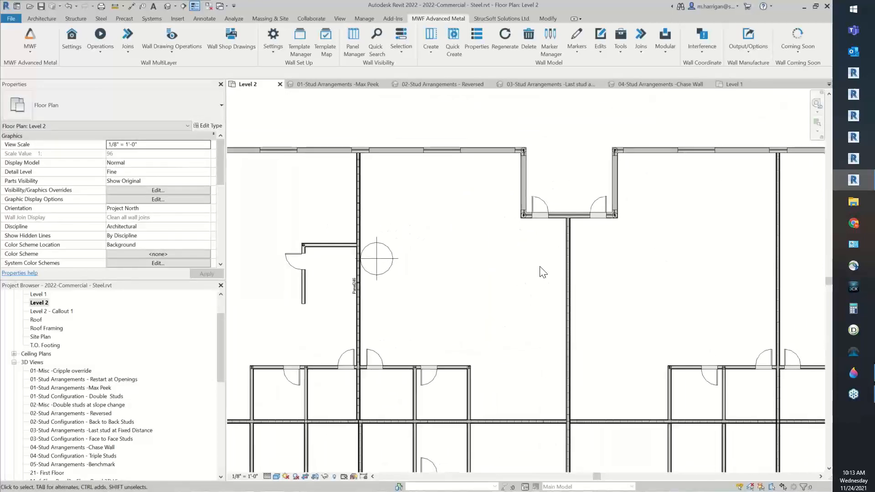
click(678, 263)
middle_drag(678, 262, 351, 202)
scroll(539, 196, up, 3)
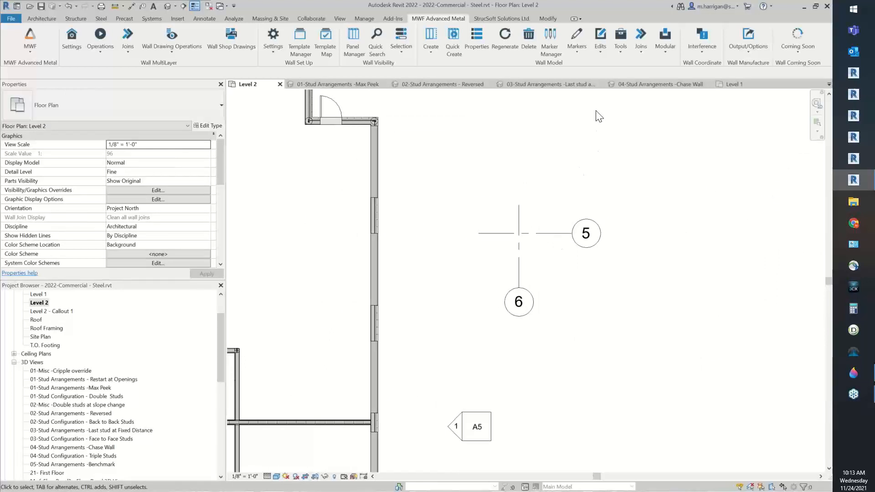
click(581, 47)
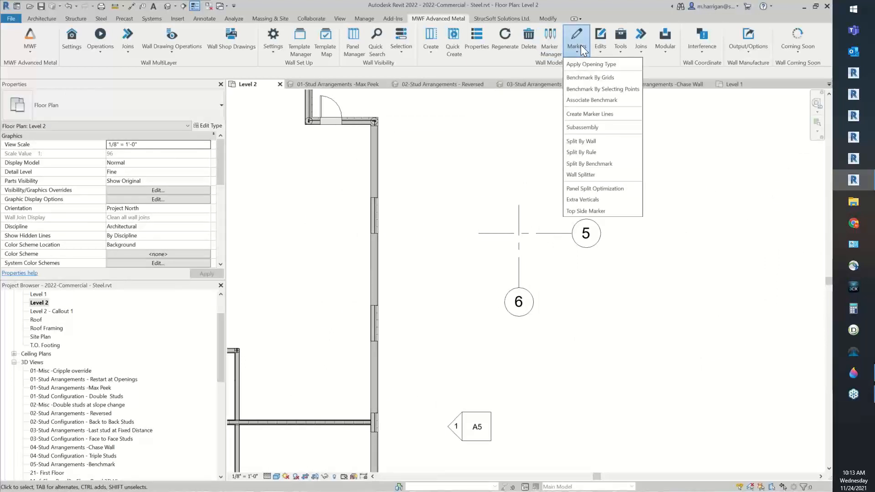
click(608, 89)
Step: Create a benchmark named BM2 at the crossing of grids 5 and 6 in the Level 2 plan, using Benchmark By Grids
scroll(645, 187, down, 5)
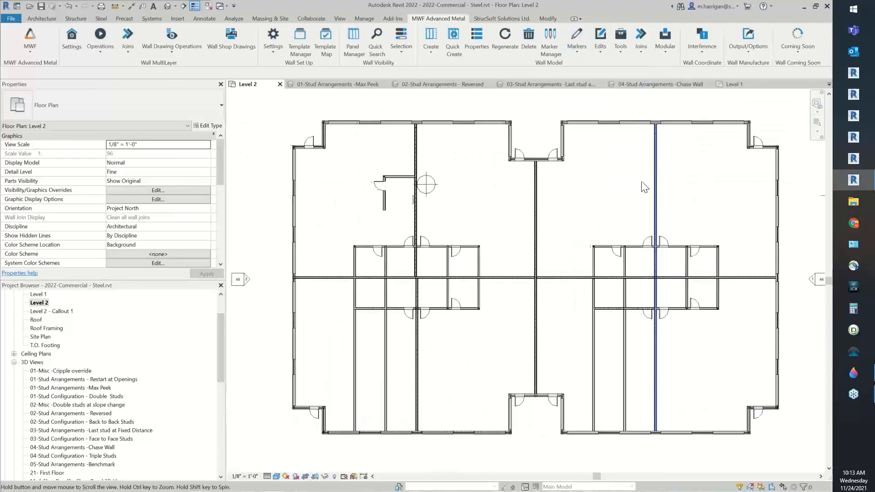
scroll(528, 187, up, 2)
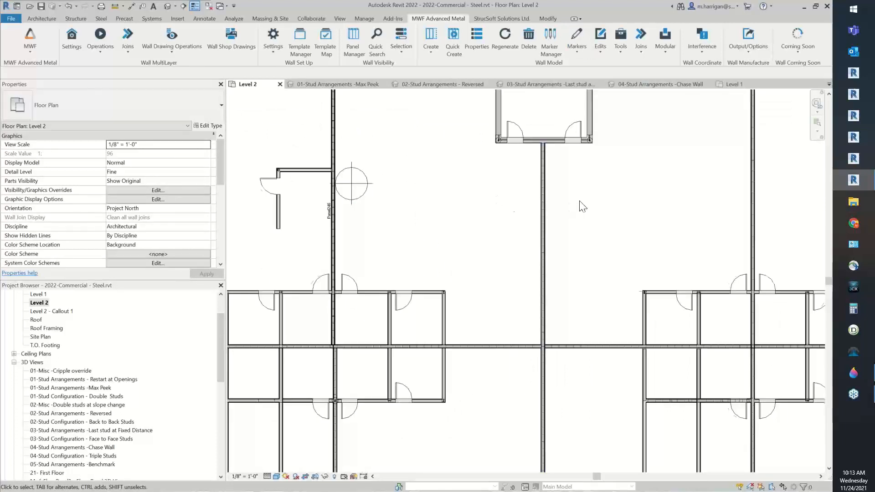
middle_drag(580, 201, 270, 212)
middle_drag(514, 223, 312, 243)
scroll(401, 225, down, 1)
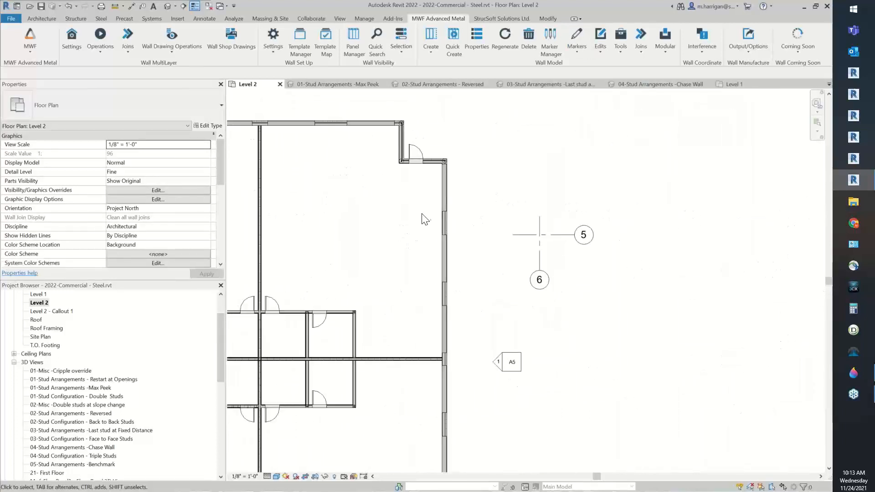
scroll(533, 280, up, 2)
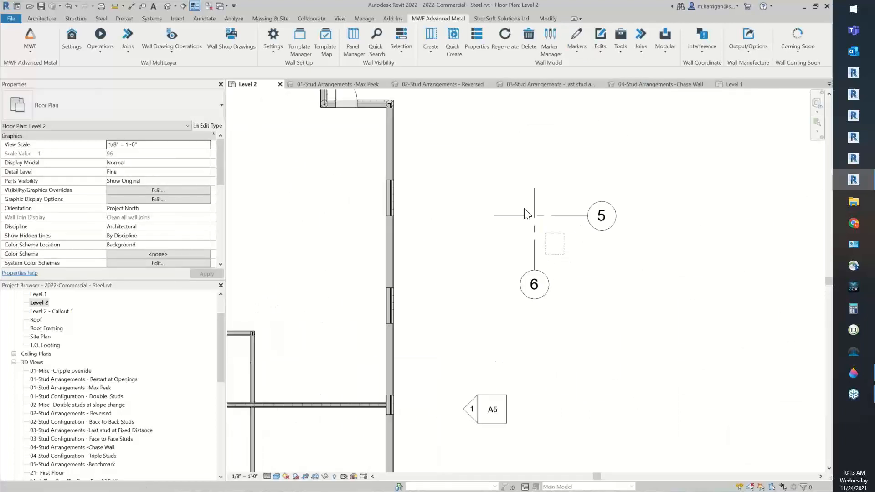
drag(521, 206, 522, 207)
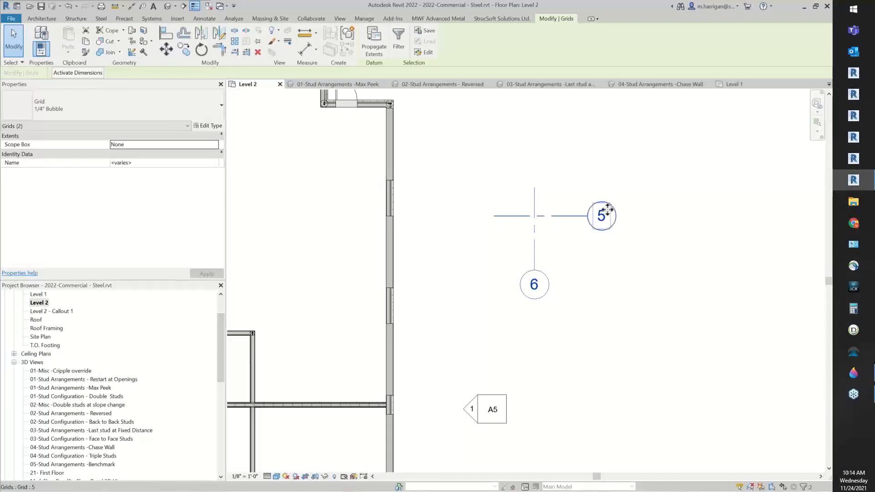
scroll(558, 204, up, 1)
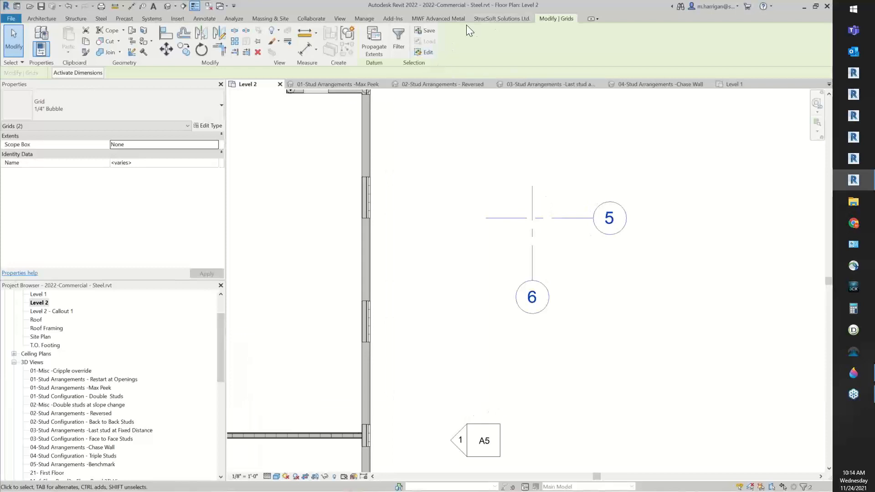
click(439, 18)
click(580, 43)
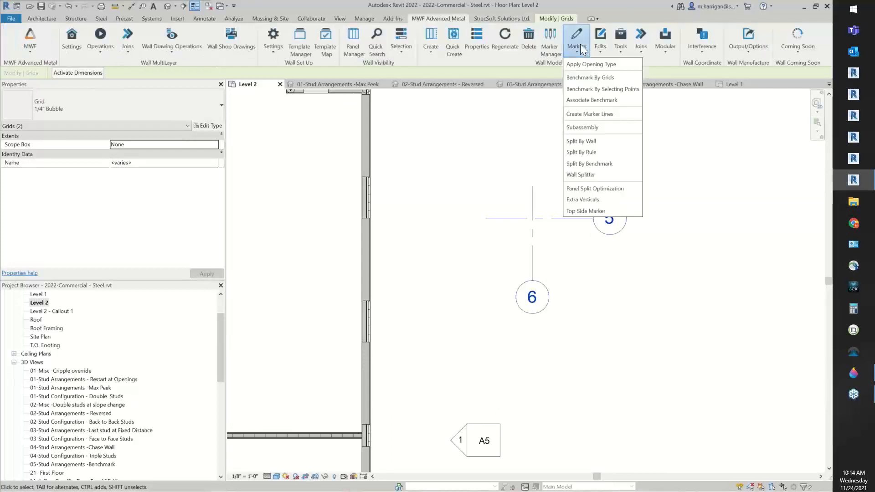
click(587, 79)
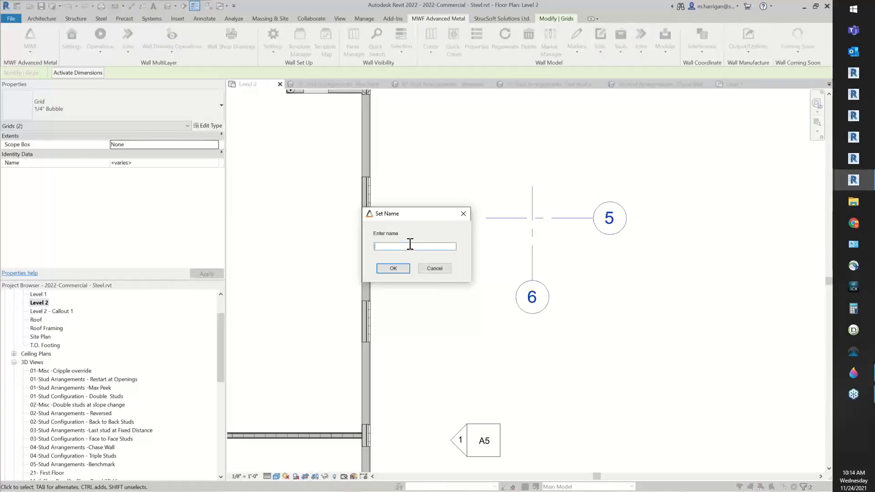
text(BM2)
click(392, 266)
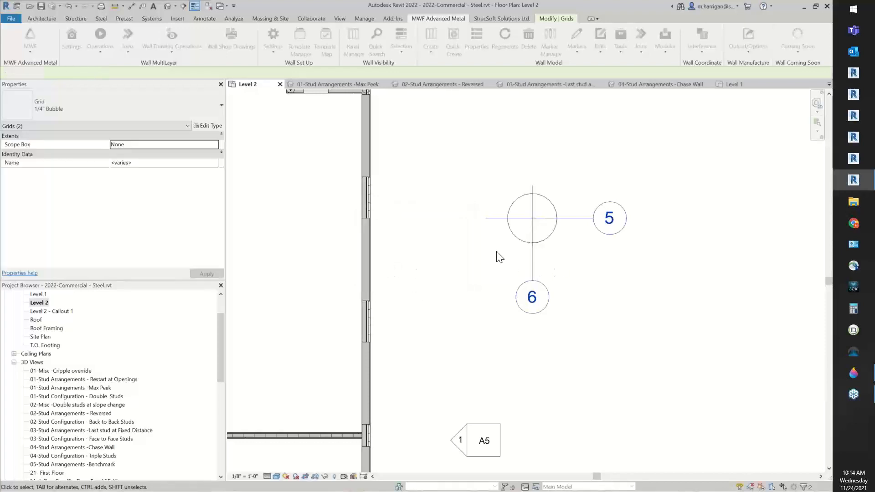
Step: Move the BM2 benchmark off the grid crossing toward the building, about 9'-6" from grid 6
mouse_move(519, 234)
mouse_down()
mouse_move(426, 273)
mouse_move(445, 140)
mouse_move(449, 163)
mouse_up()
scroll(428, 273, up, 1)
scroll(451, 162, down, 1)
middle_drag(457, 166, 472, 274)
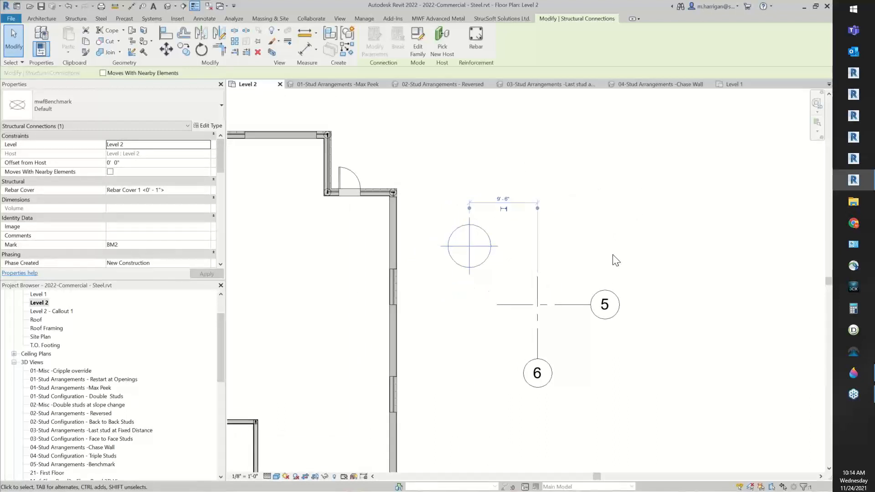
Step: Copy the BM2 benchmark to an empty spot above the grid 5 bubble
key(c)
key(o)
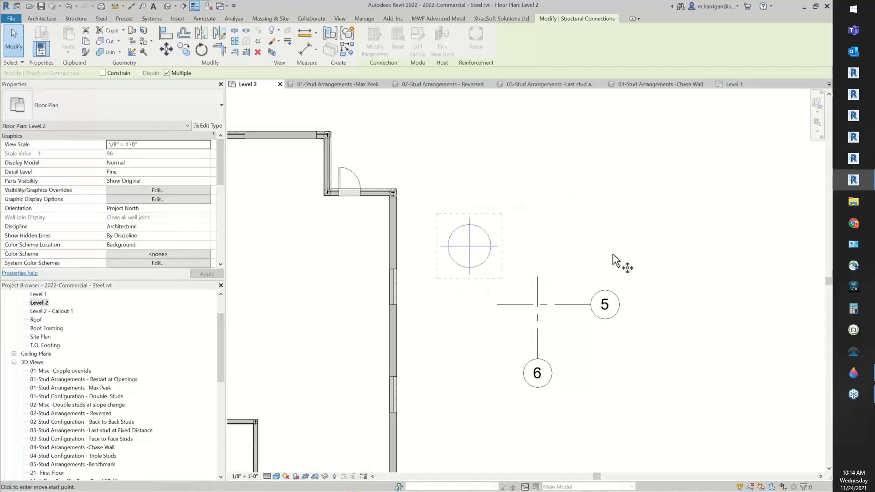
click(469, 245)
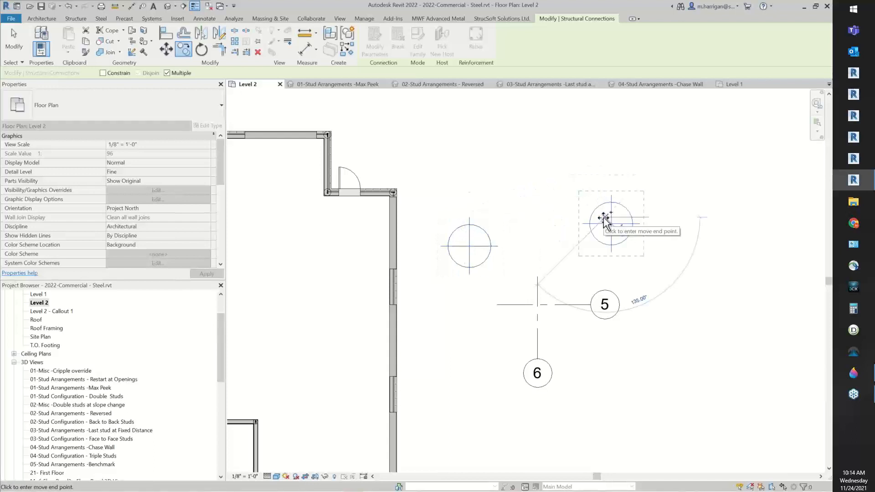
click(611, 223)
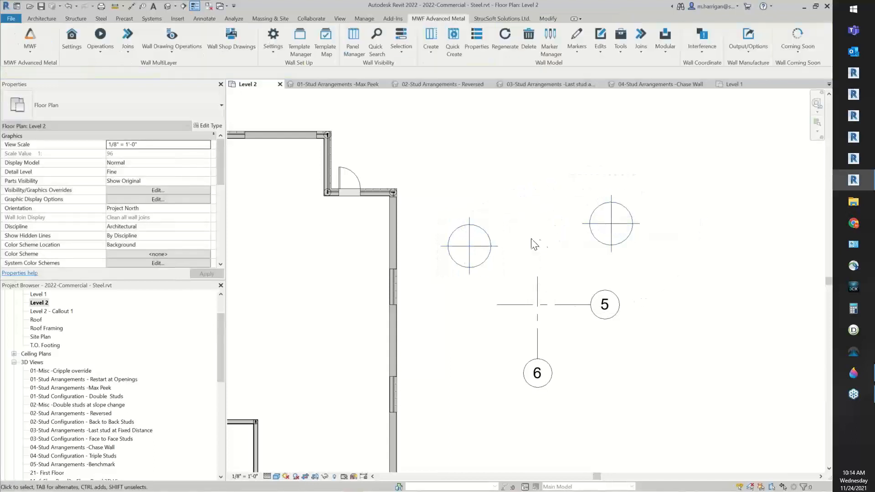
Step: Compare the Mark values of the original and copied benchmarks, delete the copy and reselect BM2
click(457, 254)
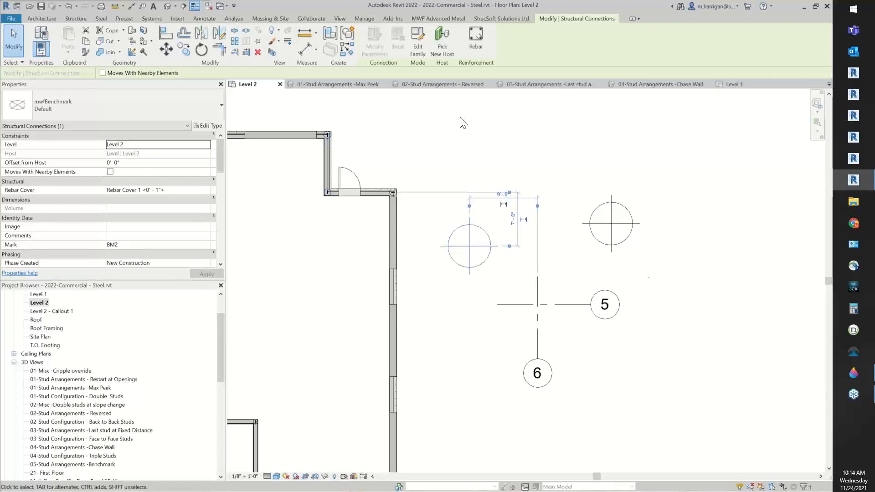
click(611, 223)
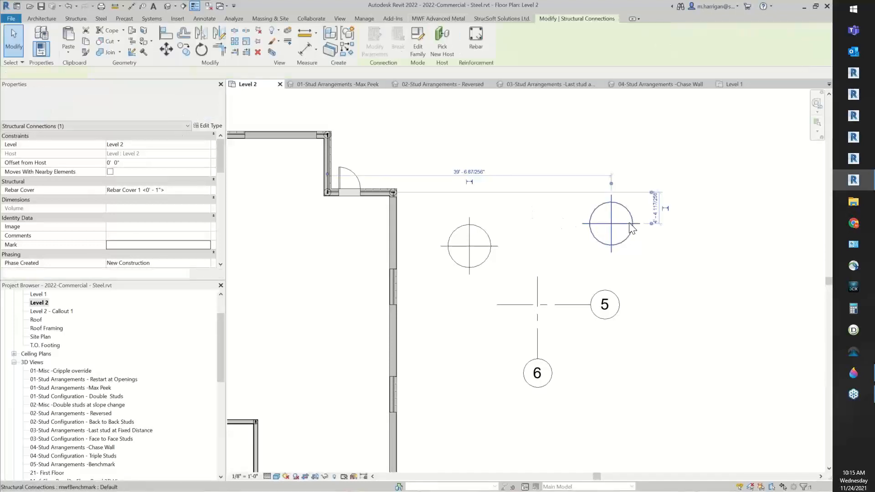
key(Delete)
click(462, 269)
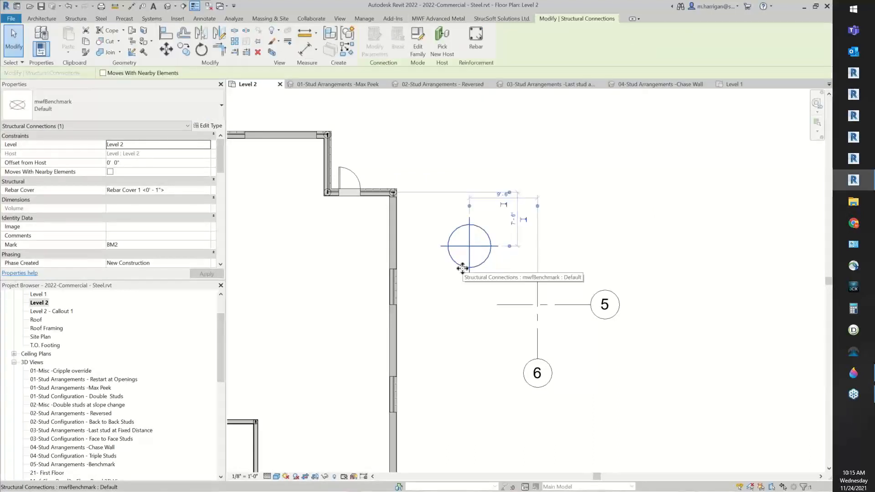
Step: Open the "05-Stud Arrangements -Benchmark" 3D view and bring up the Structural Members settings in Panel246's properties
scroll(601, 305, down, 5)
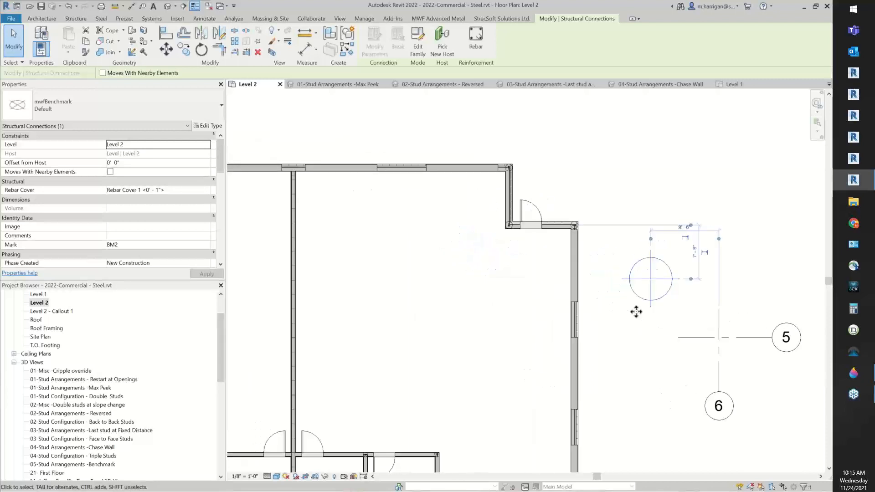
scroll(487, 235, up, 5)
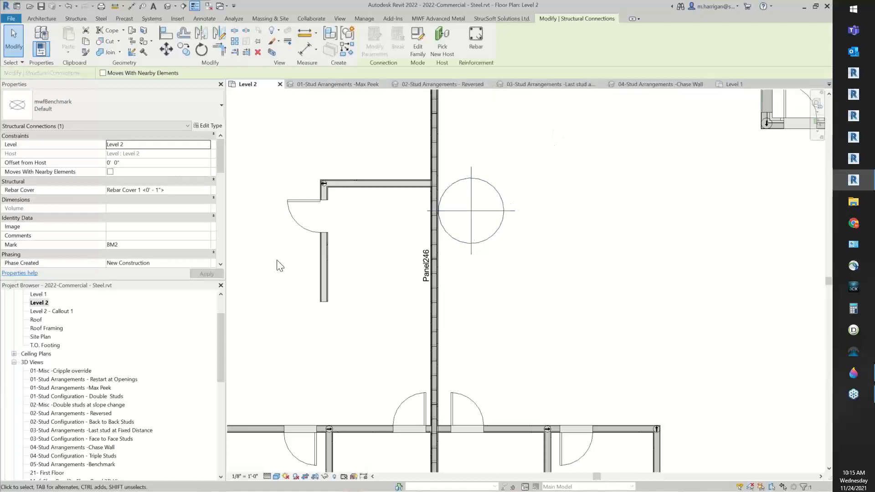
double_click(97, 465)
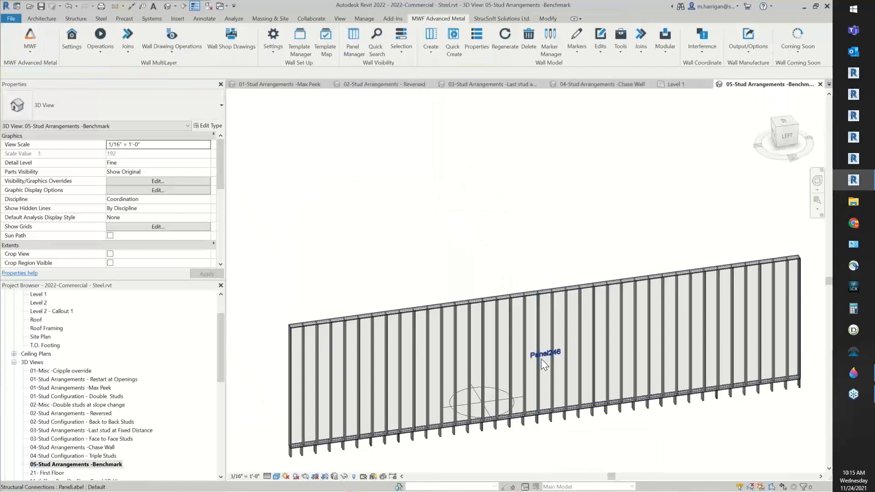
click(542, 351)
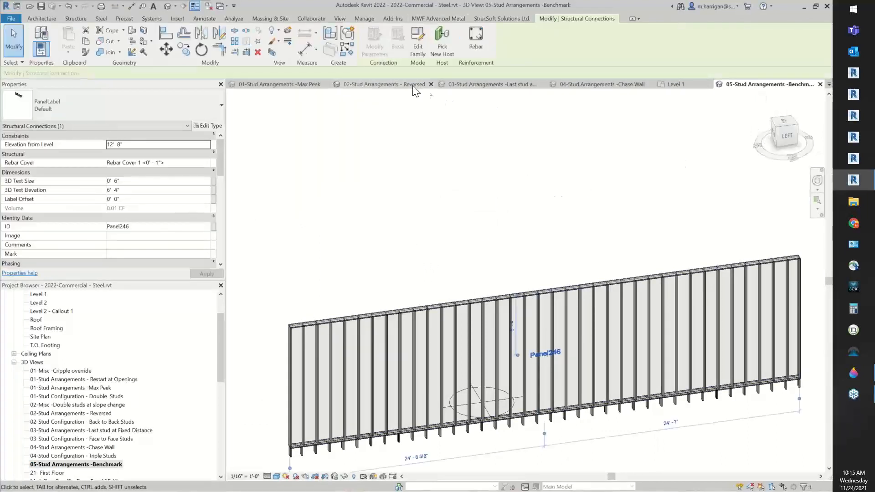
click(436, 19)
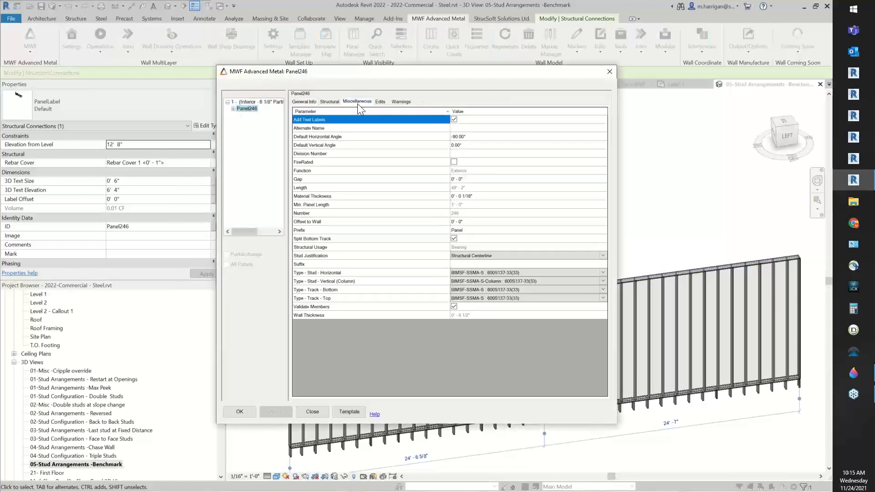
click(357, 102)
click(442, 169)
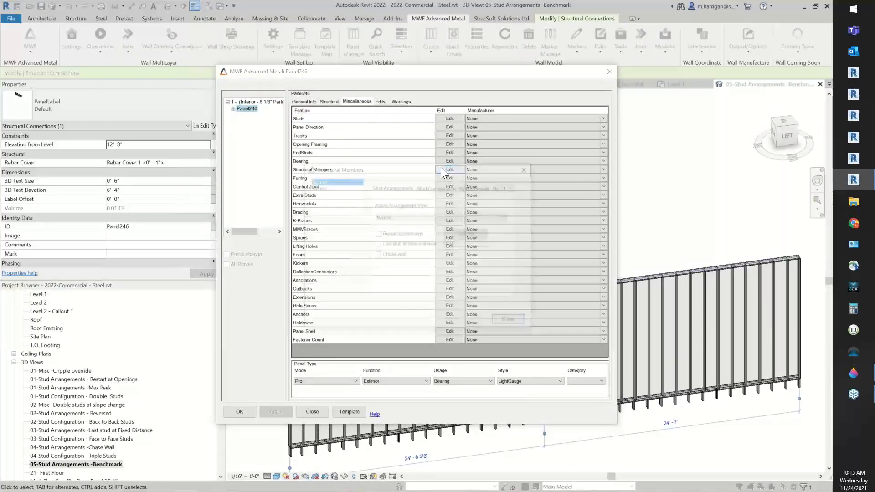
Step: Set Panel246's active arrangement style to Benchmark, choose BM1 as its benchmark and apply the panel changes
click(413, 216)
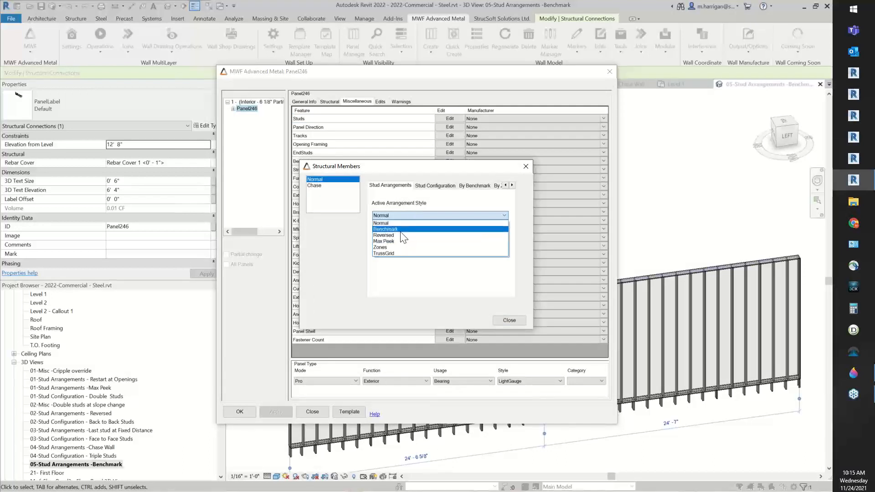
click(403, 229)
click(475, 186)
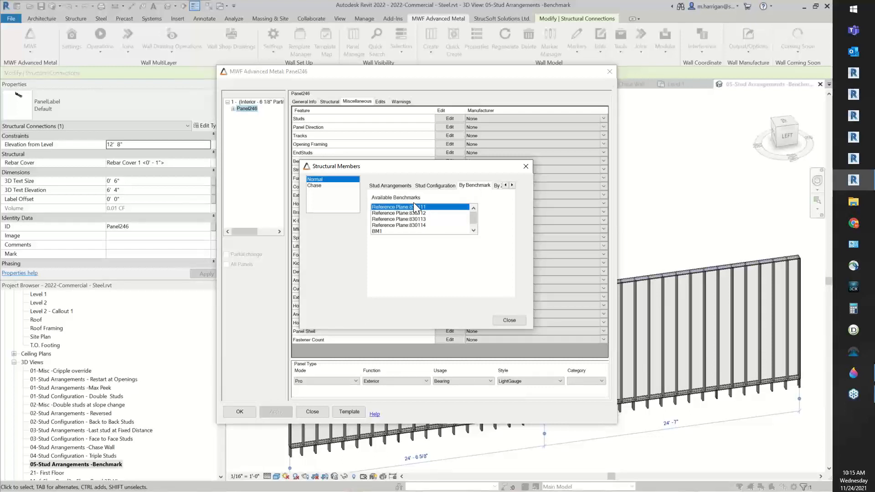
scroll(392, 225, down, 1)
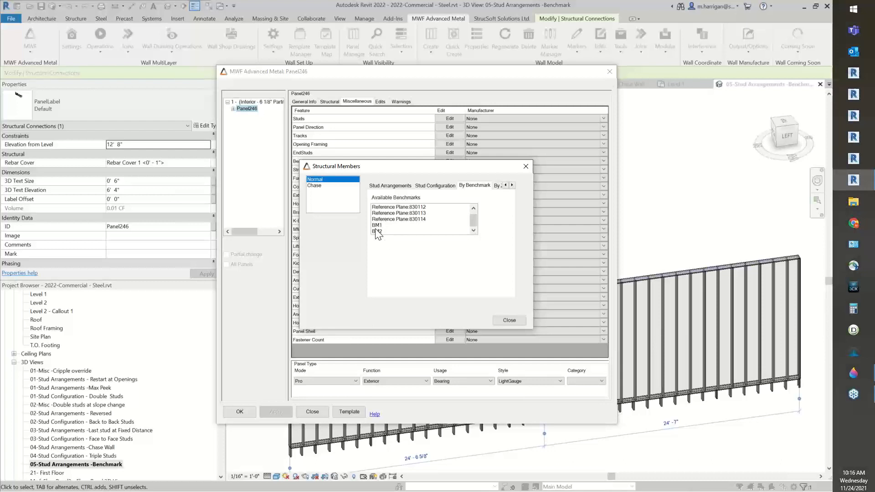
click(376, 226)
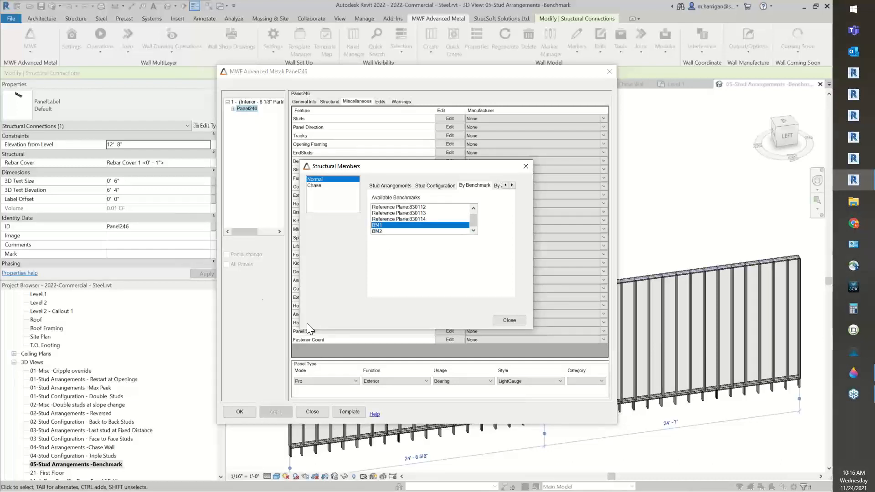
click(510, 319)
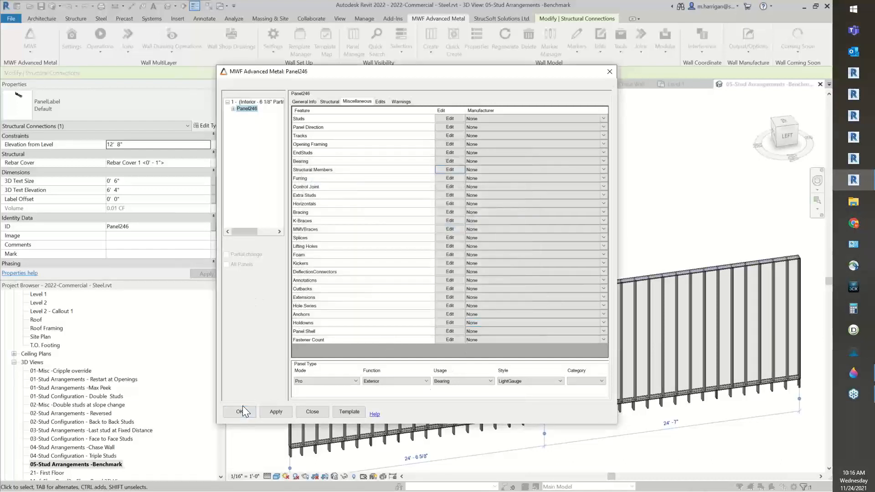
click(237, 414)
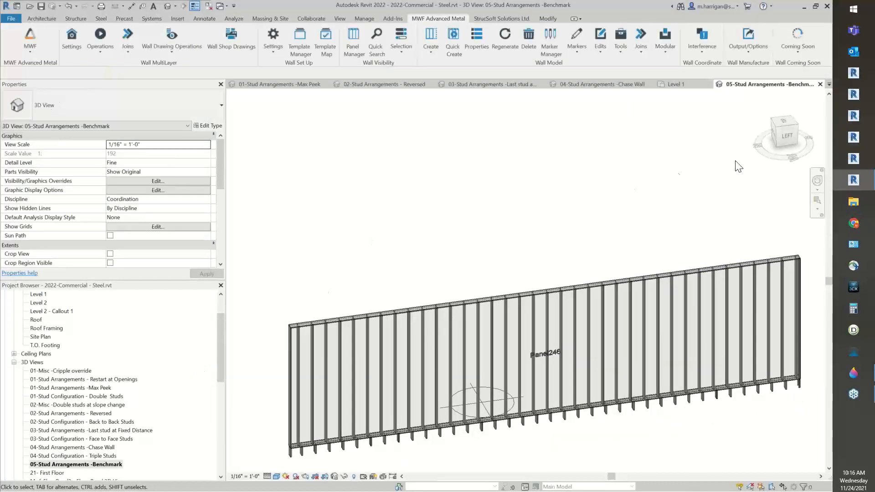
Step: Examine the stud alignment with benchmark BM1 from above and shift the benchmark along Panel246
click(783, 124)
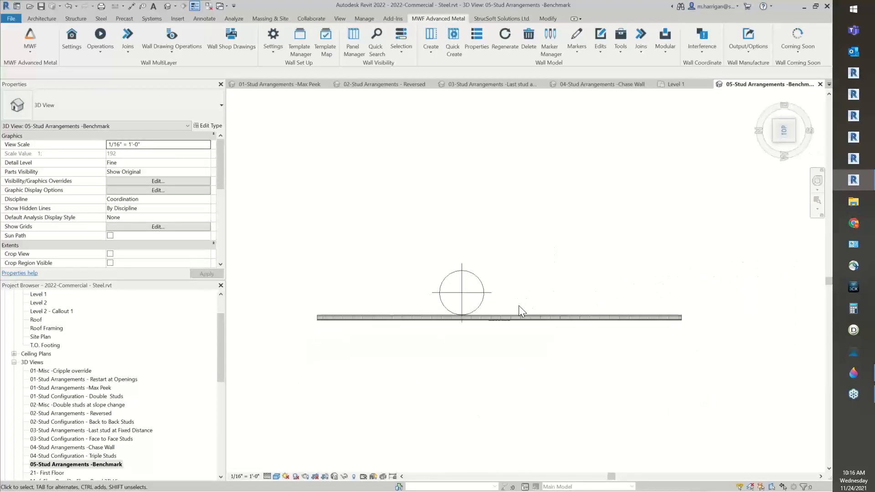
scroll(474, 310, up, 10)
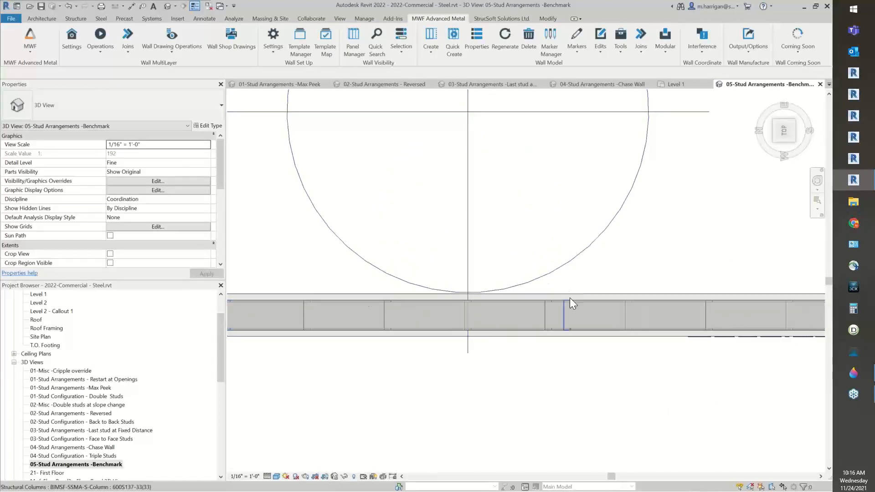
scroll(568, 293, down, 1)
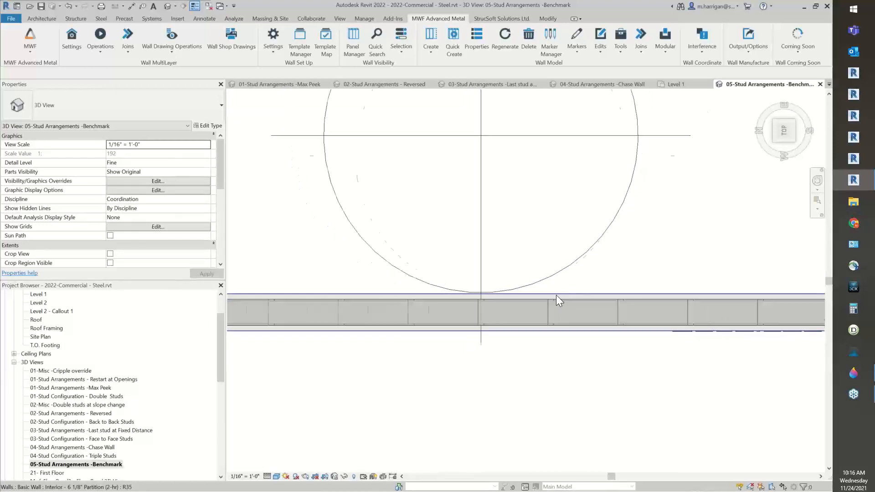
scroll(558, 301, down, 1)
click(500, 245)
drag(500, 244, 586, 250)
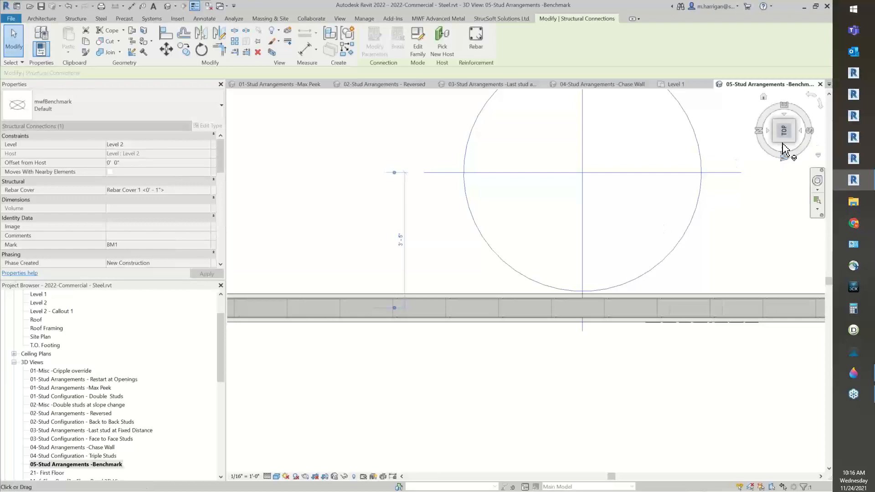
Step: View Panel246 from the side and hide the Level 1 studs below it in this view
click(783, 148)
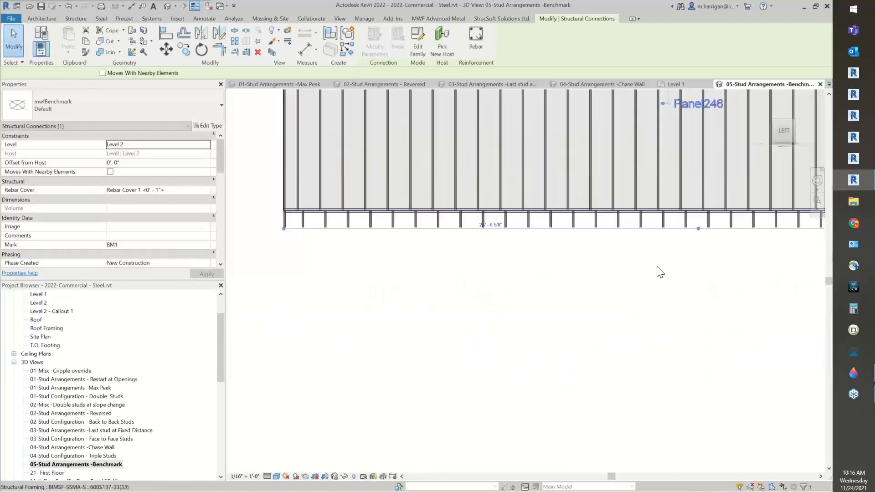
middle_drag(797, 220, 673, 286)
scroll(673, 287, down, 3)
middle_drag(764, 325, 695, 273)
scroll(698, 285, down, 1)
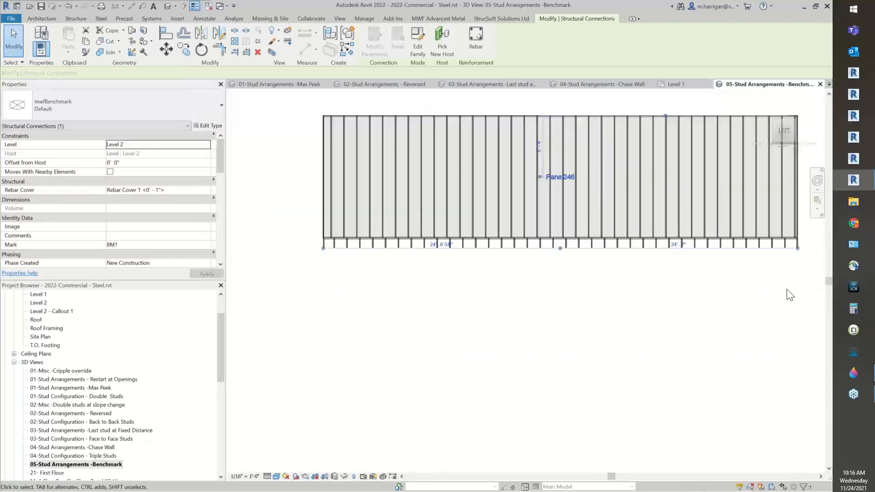
drag(815, 296, 318, 245)
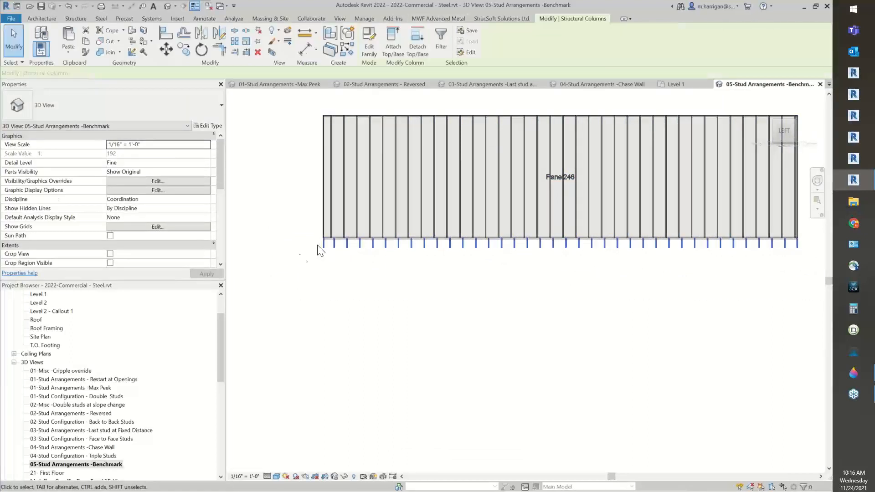
right_click(301, 254)
mouse_move(379, 295)
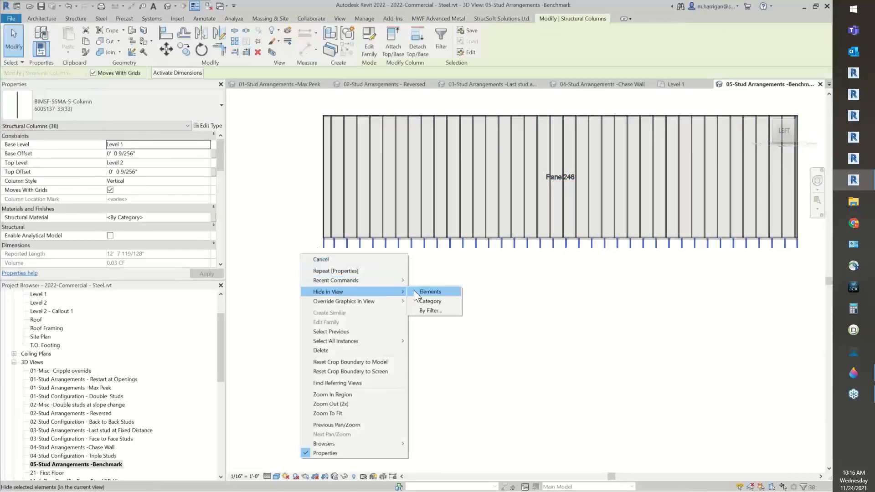
click(424, 292)
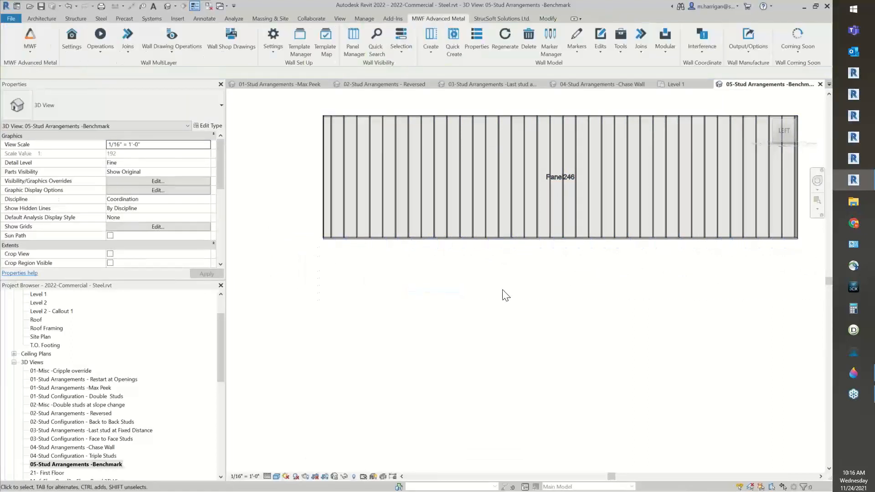
Step: Inspect Panel246's studs around the shifted benchmark from above and regenerate the panel
click(783, 126)
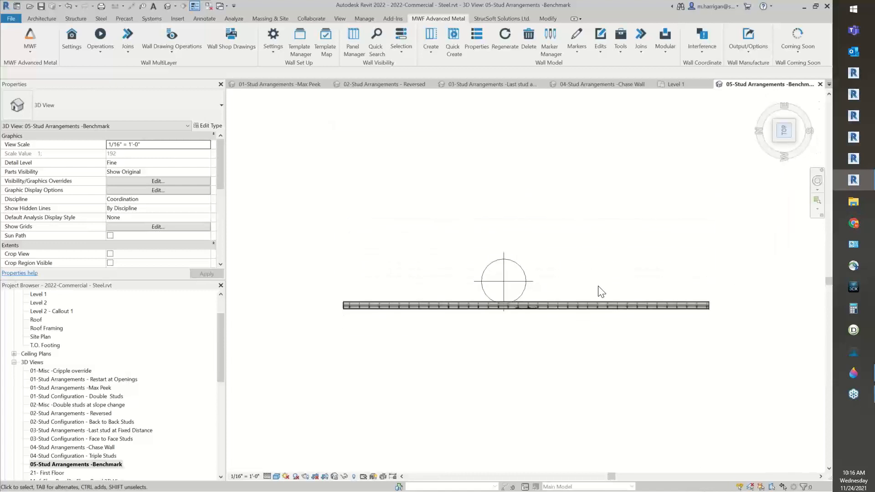
scroll(513, 299, up, 6)
middle_drag(491, 316, 599, 174)
scroll(442, 368, up, 2)
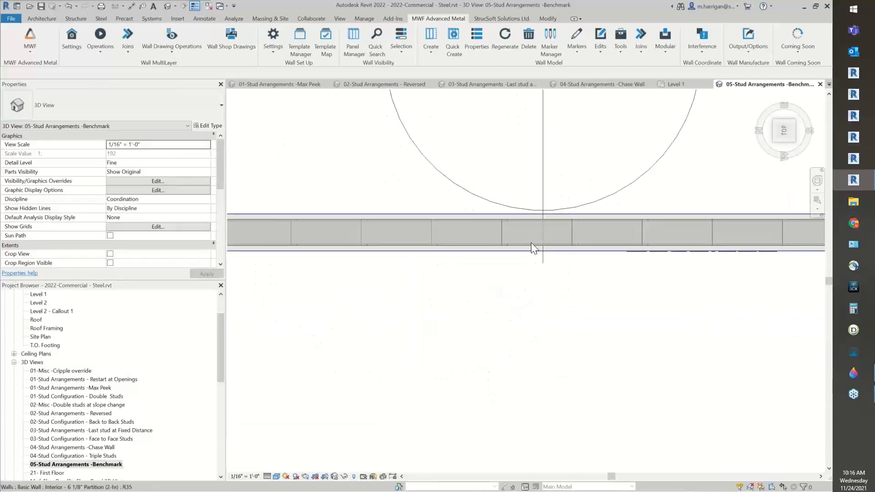
scroll(561, 221, up, 2)
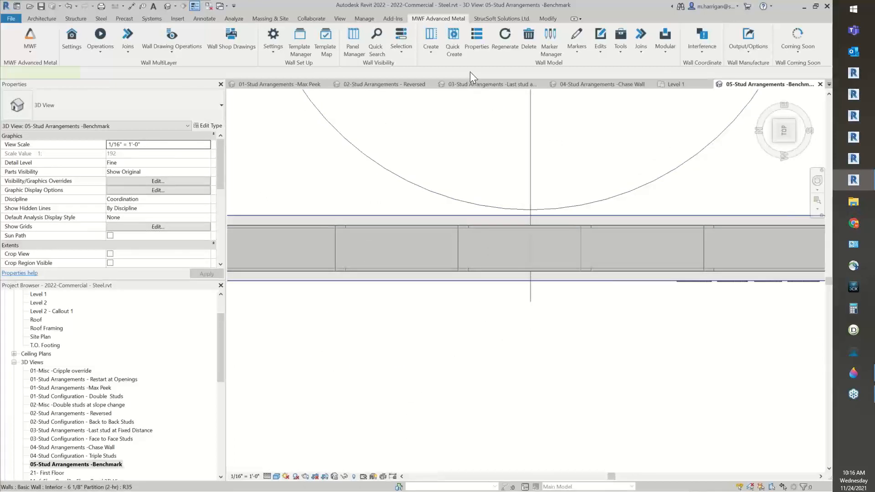
click(506, 296)
click(467, 269)
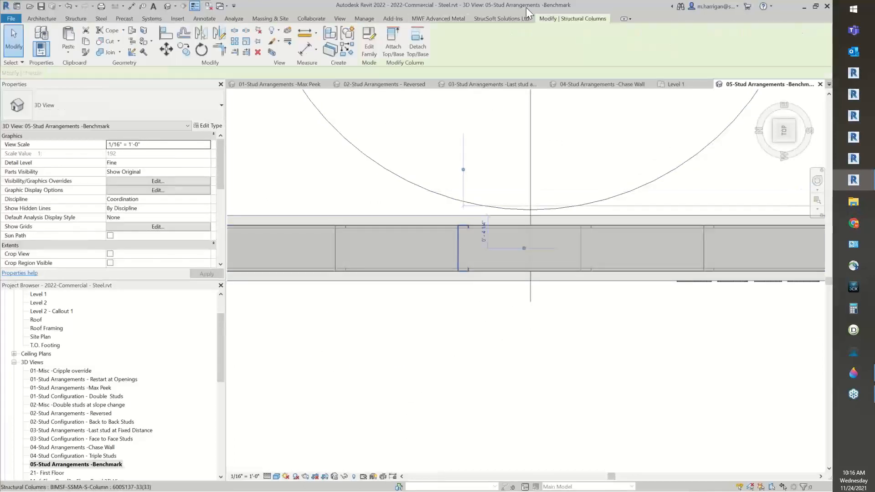
click(442, 18)
click(510, 45)
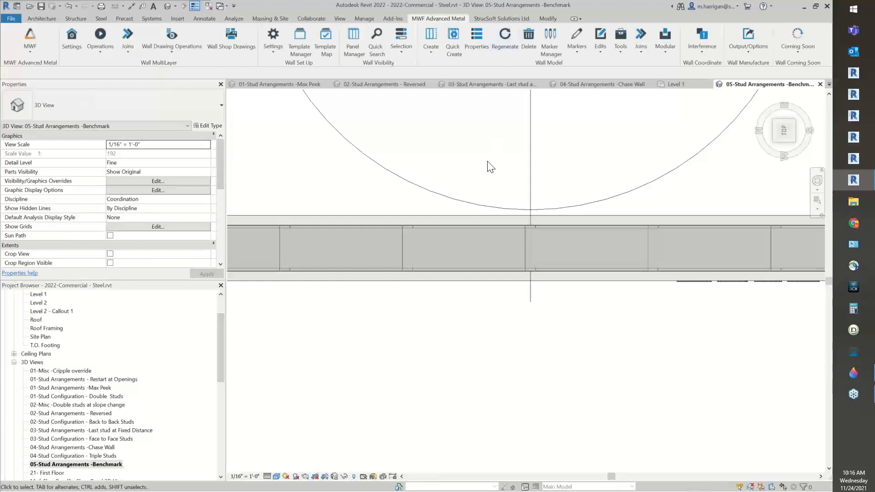
Step: Delete benchmark BM1 beside Panel246
scroll(509, 202, down, 5)
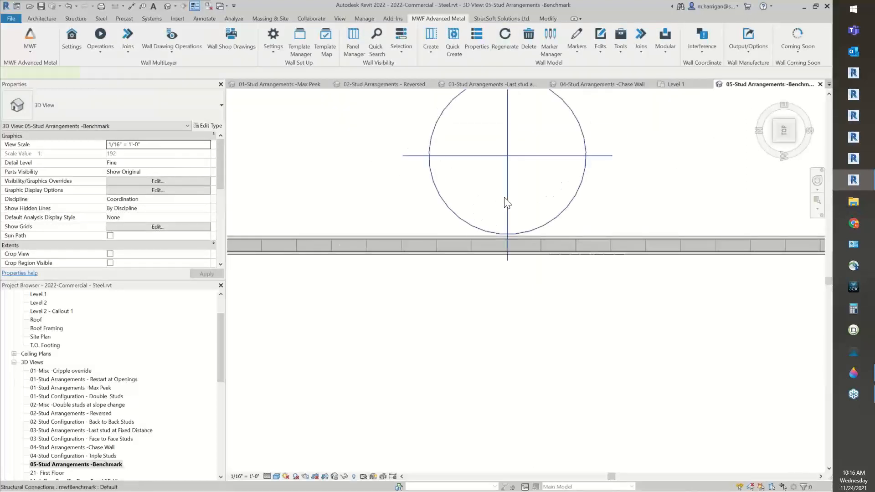
click(507, 200)
key(Delete)
Step: Regenerate Panel246 without its benchmark, reading the full text of the resulting warning
click(525, 237)
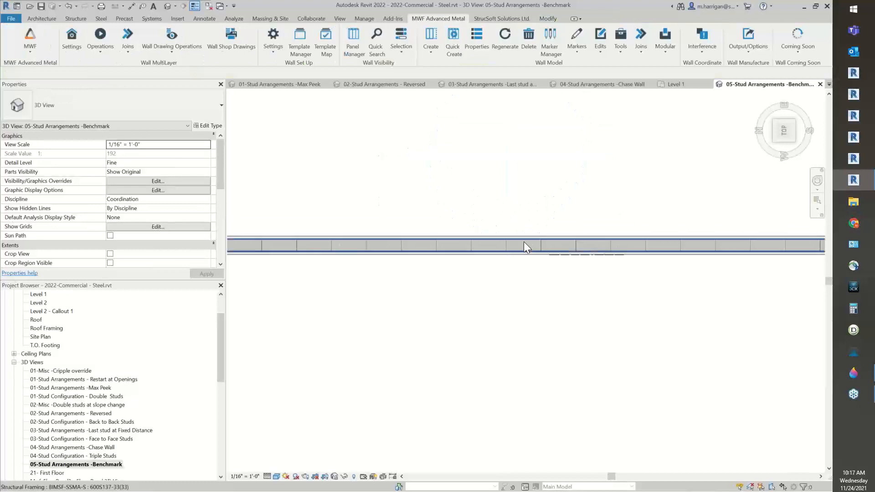
click(448, 19)
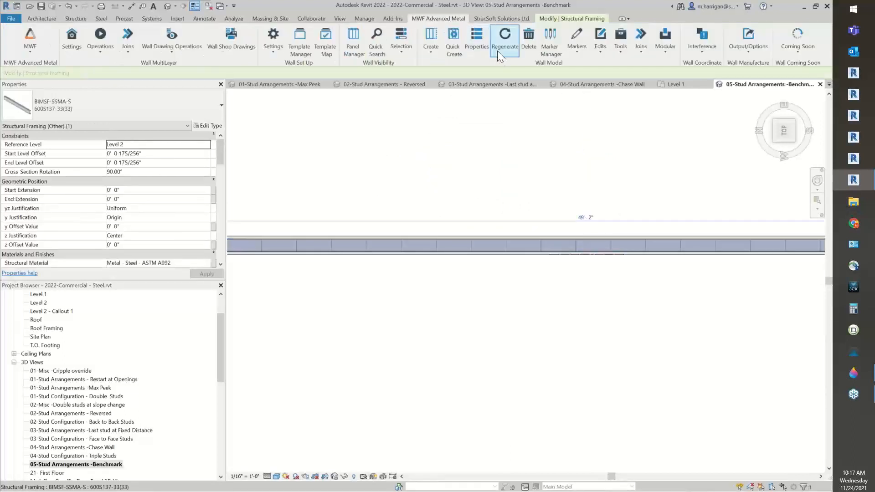
click(503, 46)
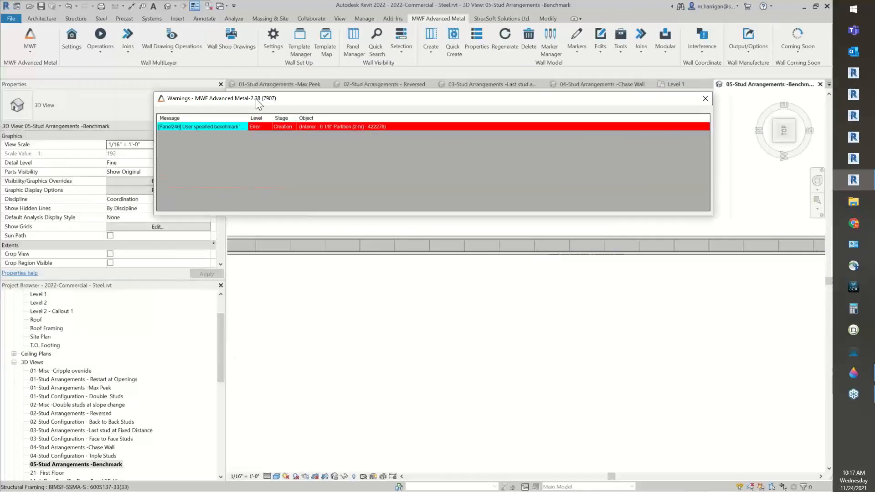
drag(258, 104, 505, 121)
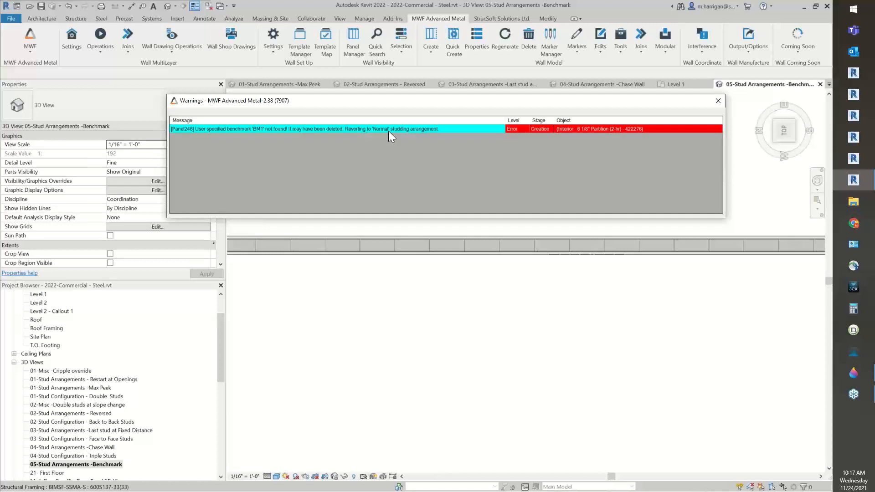
click(719, 101)
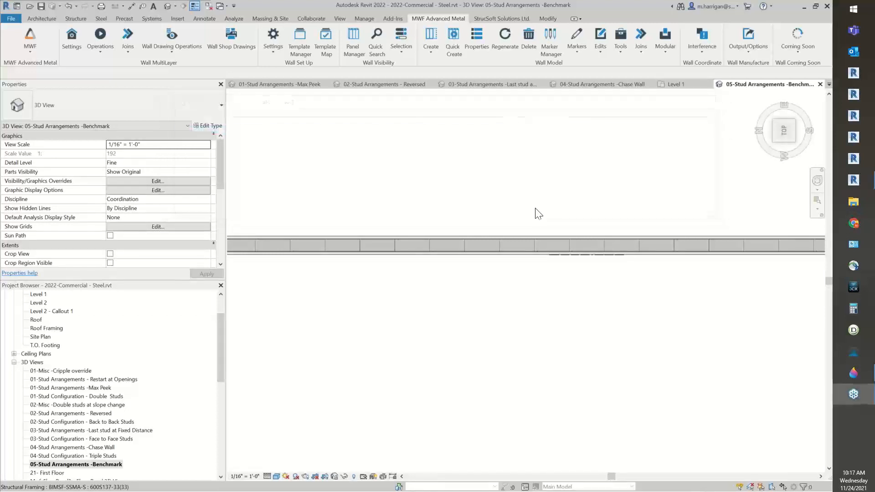
Step: Set Panel246's active arrangement style to Normal in its Structural Members settings and apply the panel changes
click(502, 244)
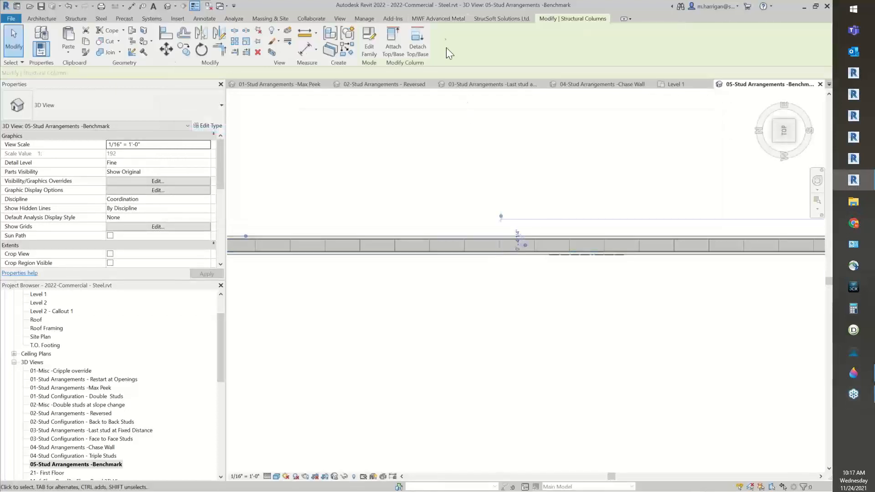
click(476, 41)
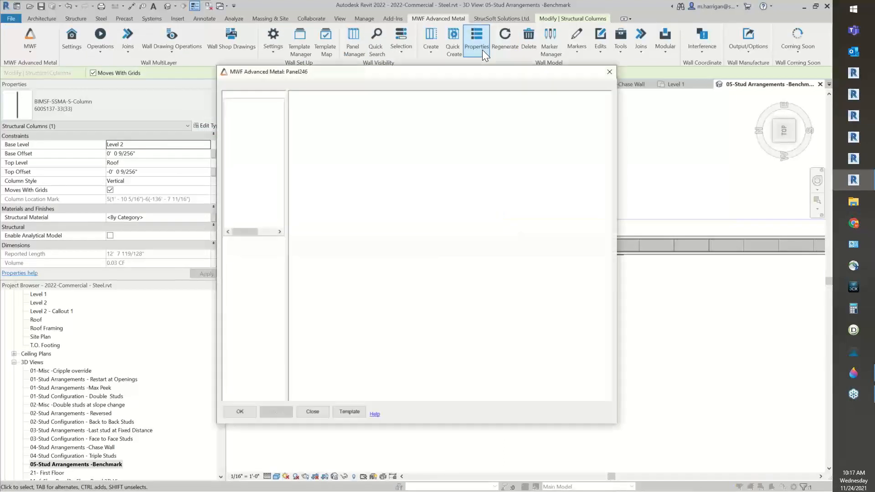
click(357, 102)
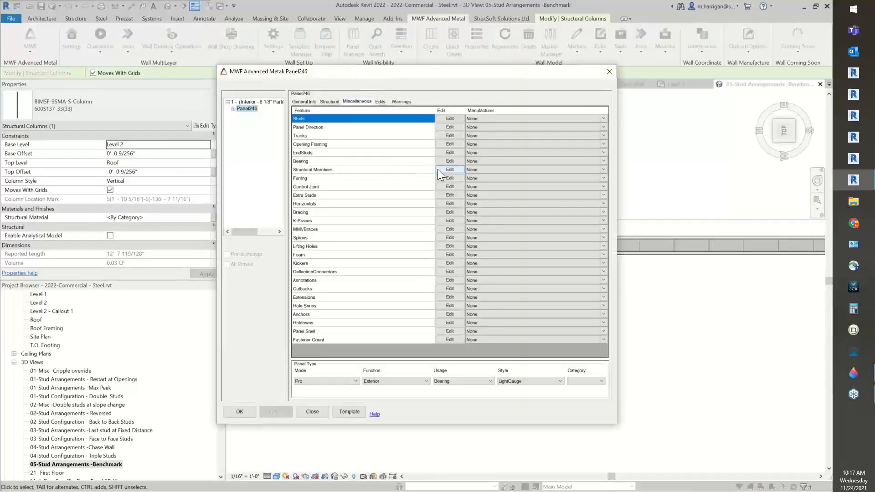
click(438, 168)
click(408, 217)
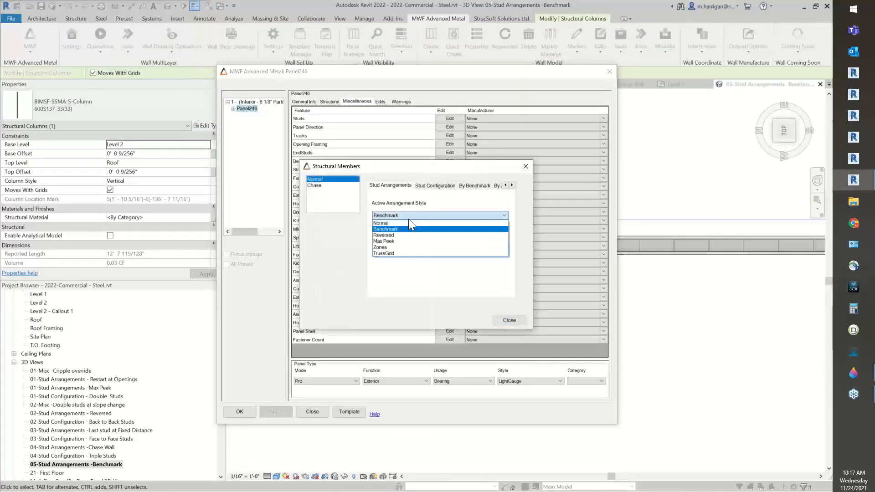
click(416, 223)
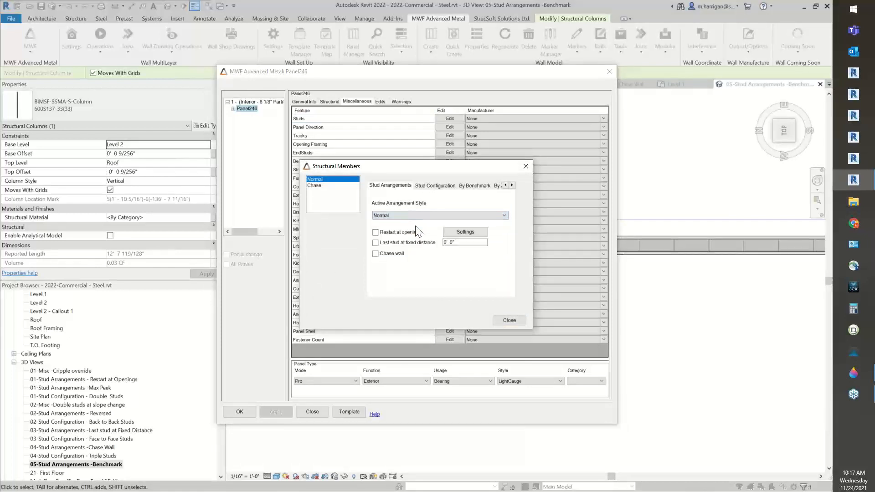
click(508, 324)
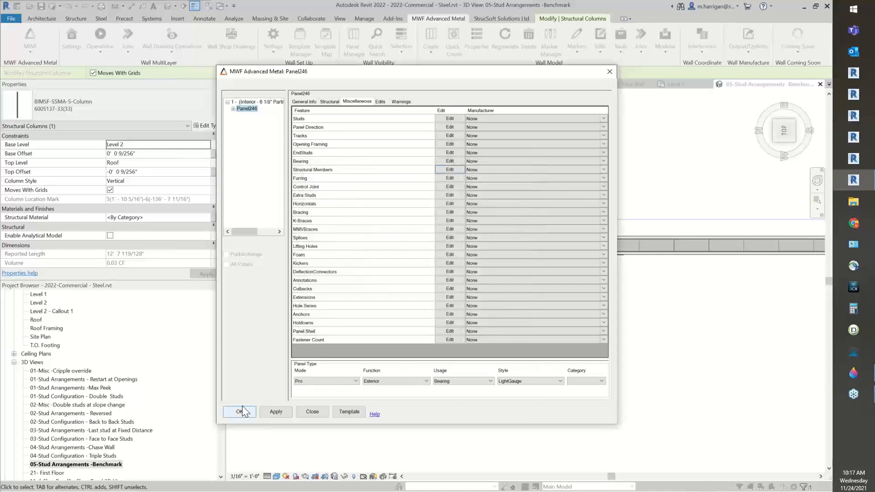
click(234, 414)
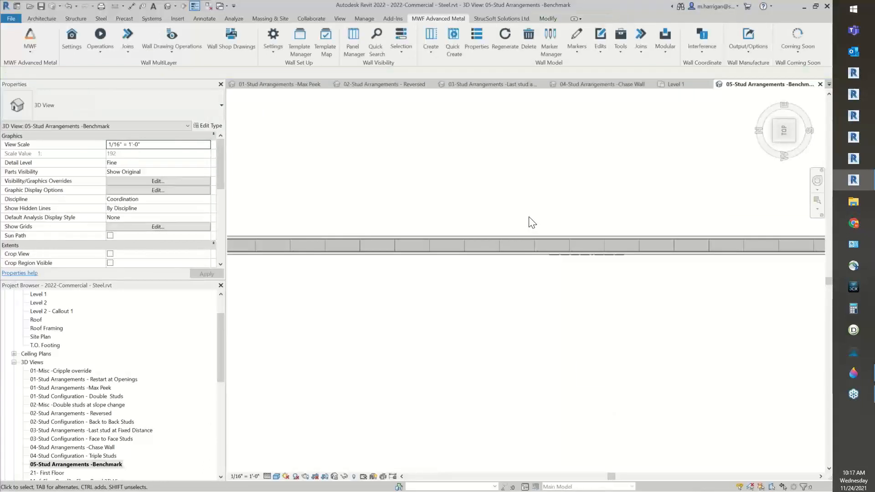
Step: Open the "01-Stud Configuration - Double Studs" 3D view
scroll(127, 413, down, 1)
scroll(127, 413, down, 2)
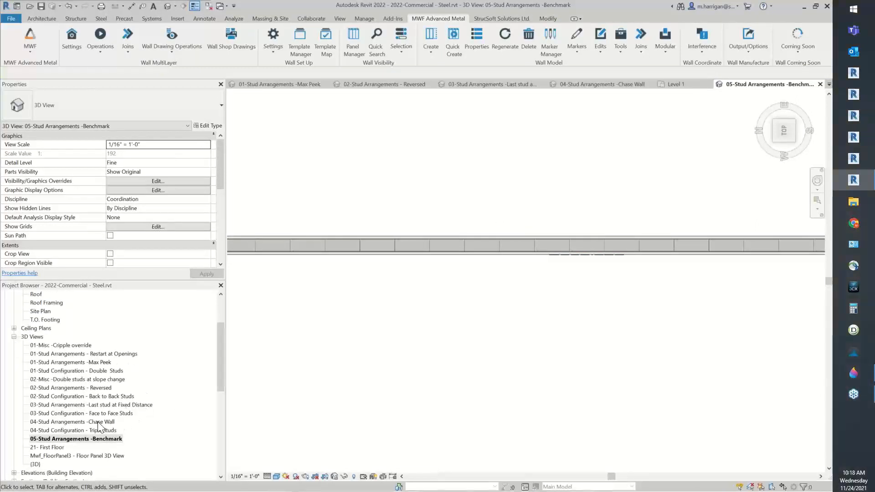
double_click(108, 371)
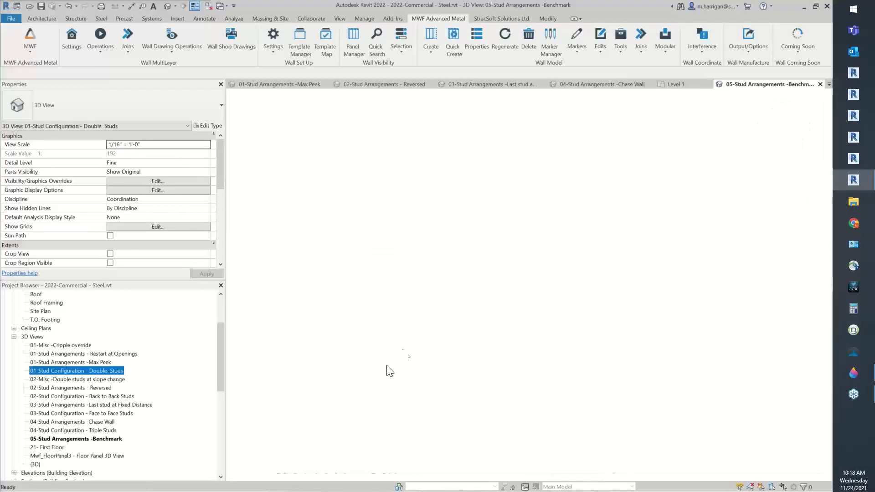
shift+middle_drag(435, 351, 559, 269)
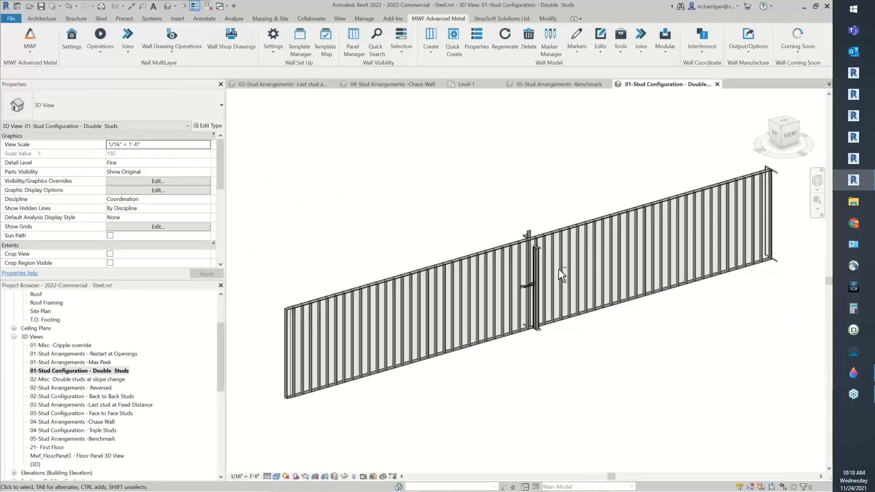
Step: Bring up the Stud Configuration settings under Structural Members for Panel237 and widen the dialog
drag(451, 205, 401, 297)
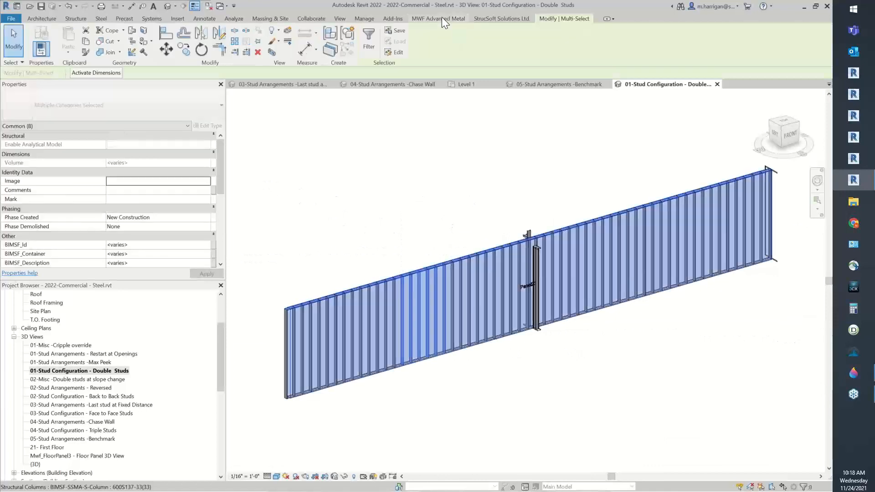
click(475, 41)
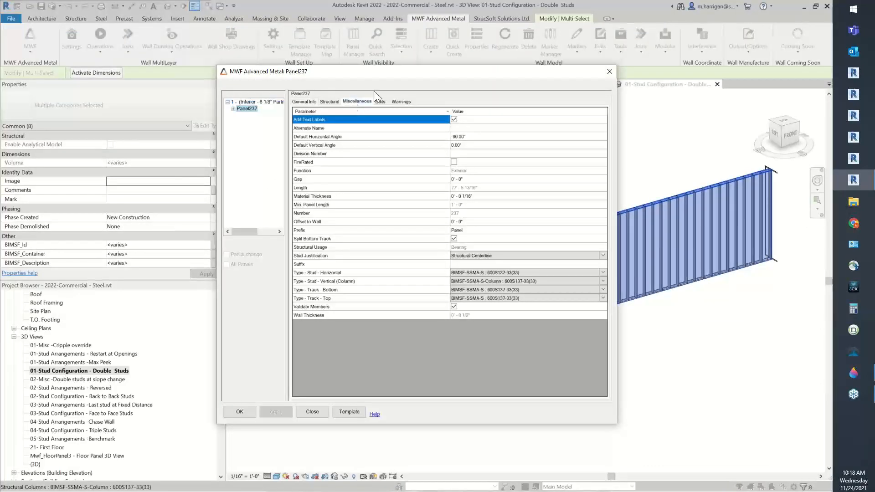
click(357, 101)
click(470, 170)
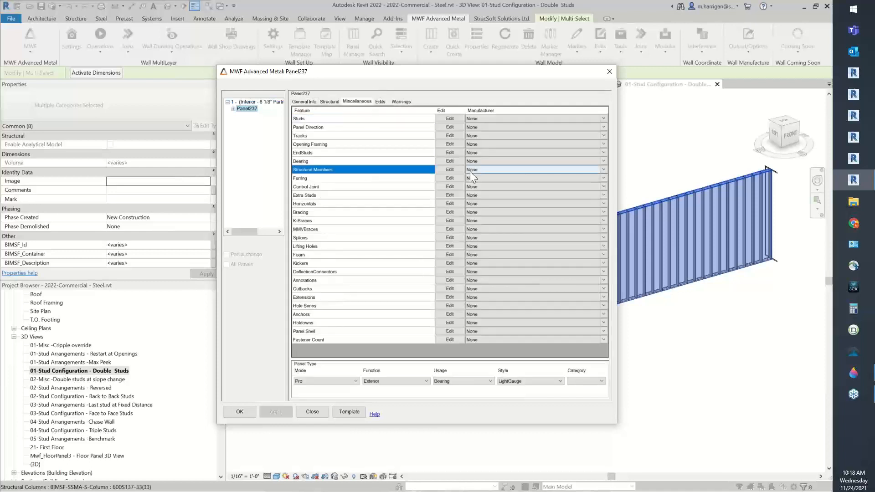
click(445, 168)
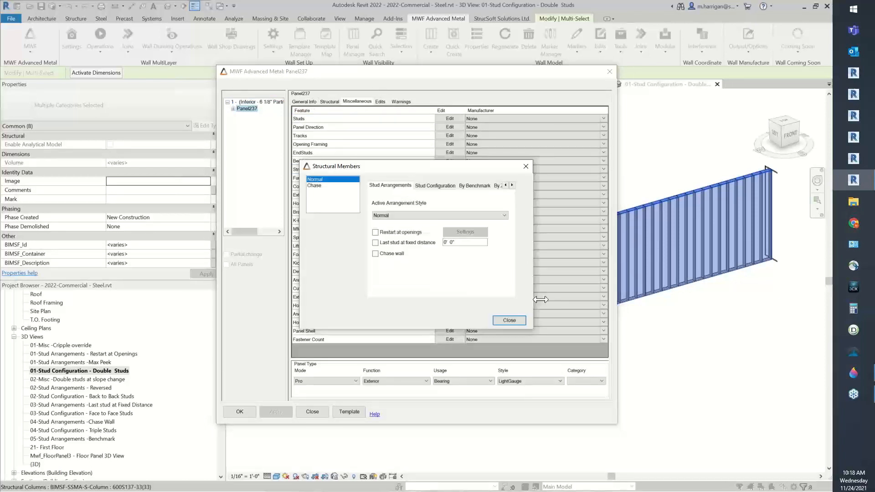
click(419, 185)
drag(541, 327, 696, 331)
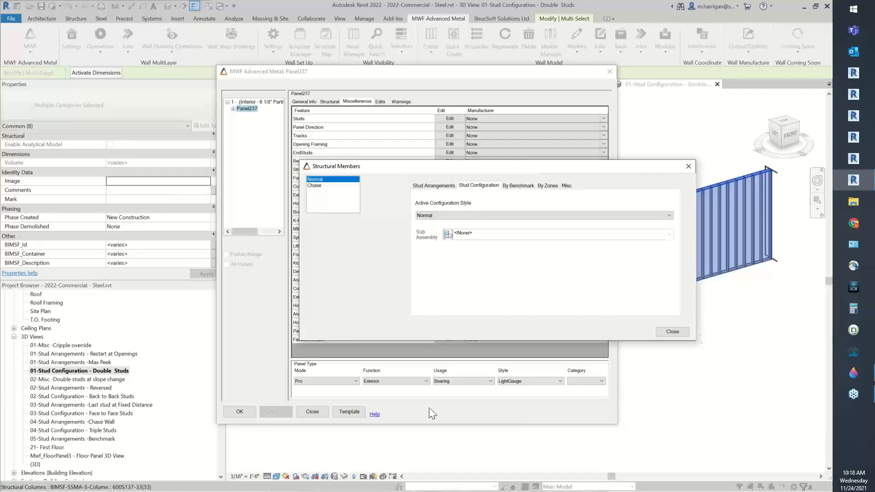
Step: Set Panel237's active configuration style to Double and review the sub assembly choices, keeping <None>
click(649, 215)
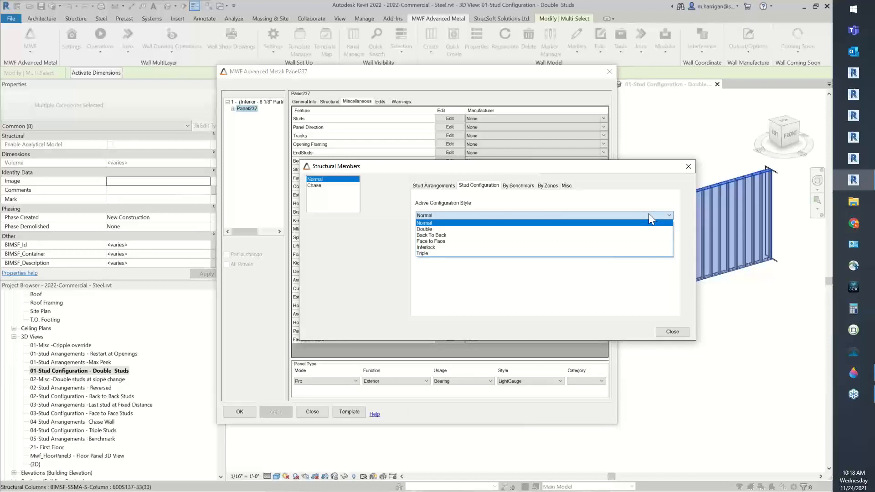
click(428, 229)
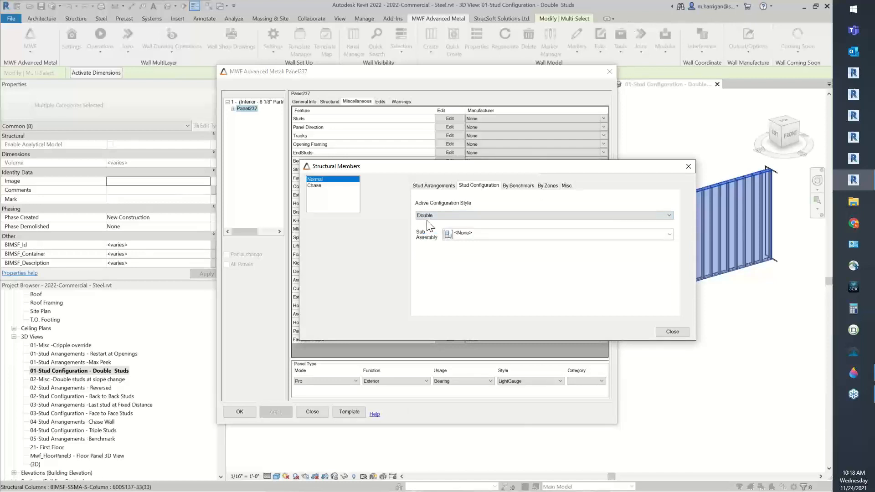
click(483, 237)
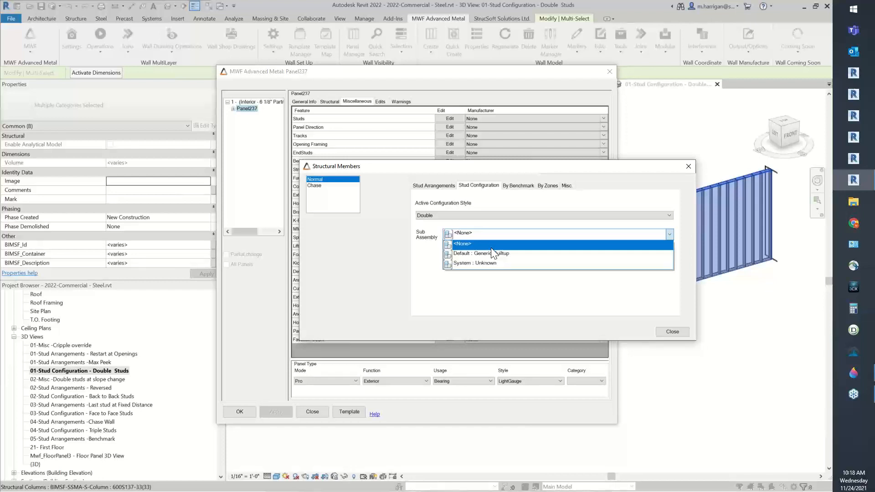
key(Escape)
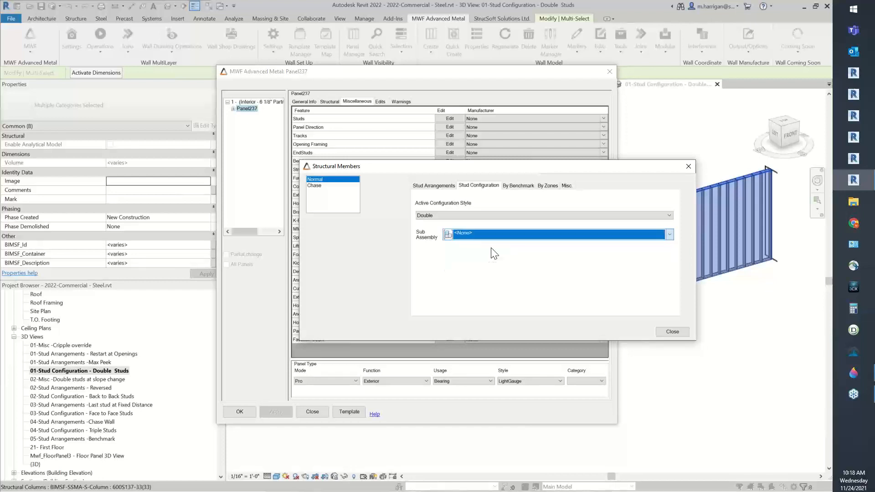
Step: Close the Structural Members settings and apply the Double stud configuration to Panel237
click(672, 331)
click(238, 411)
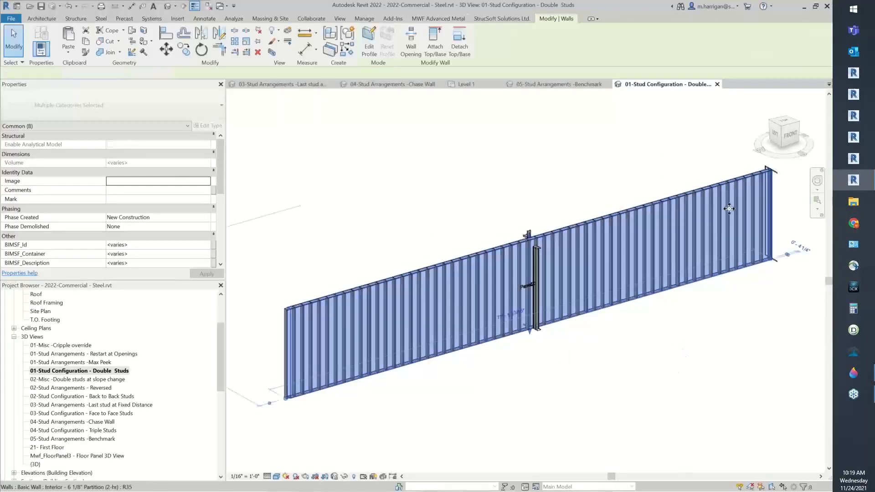
Step: Examine Panel237's doubled studs from the front and in close-up from the top
click(792, 136)
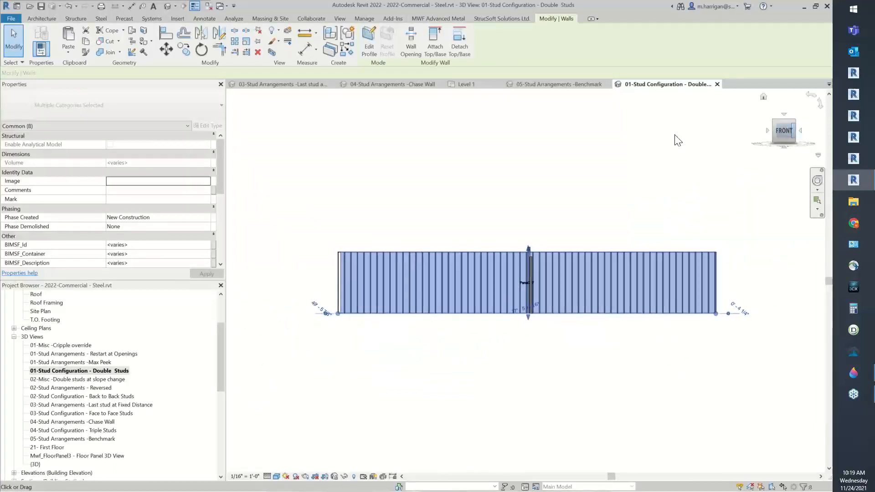
click(551, 264)
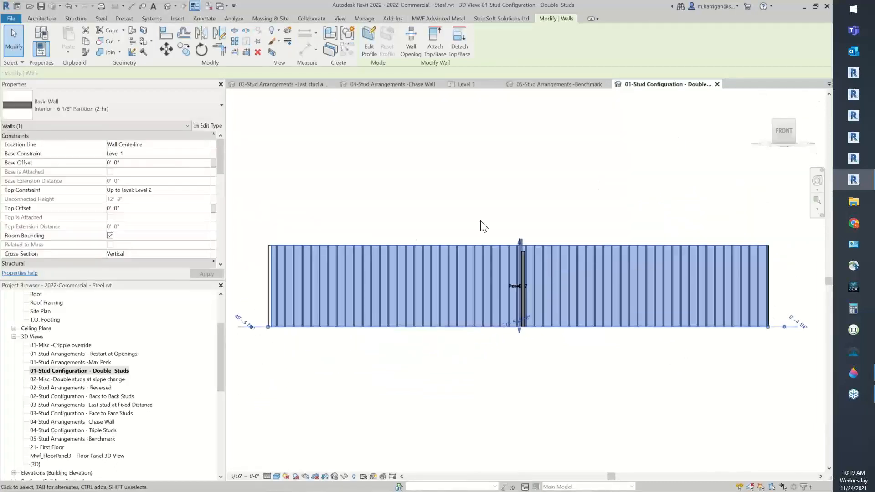
scroll(394, 296, up, 5)
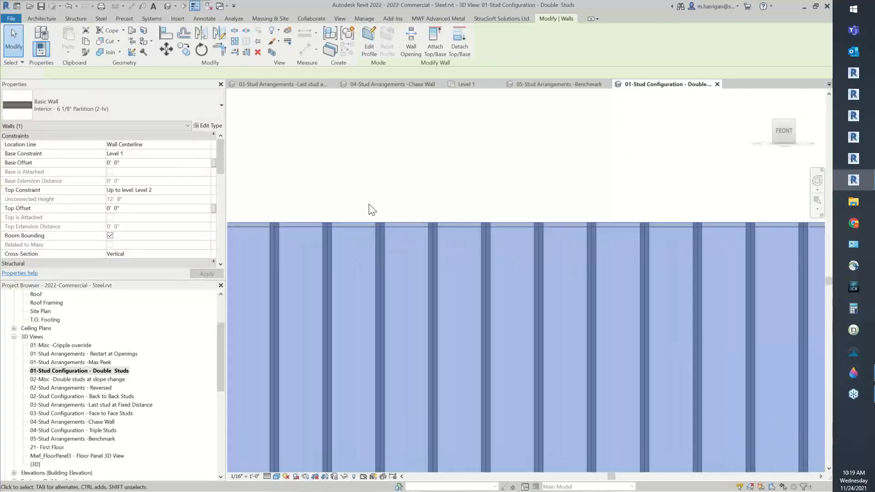
click(367, 209)
scroll(396, 255, up, 2)
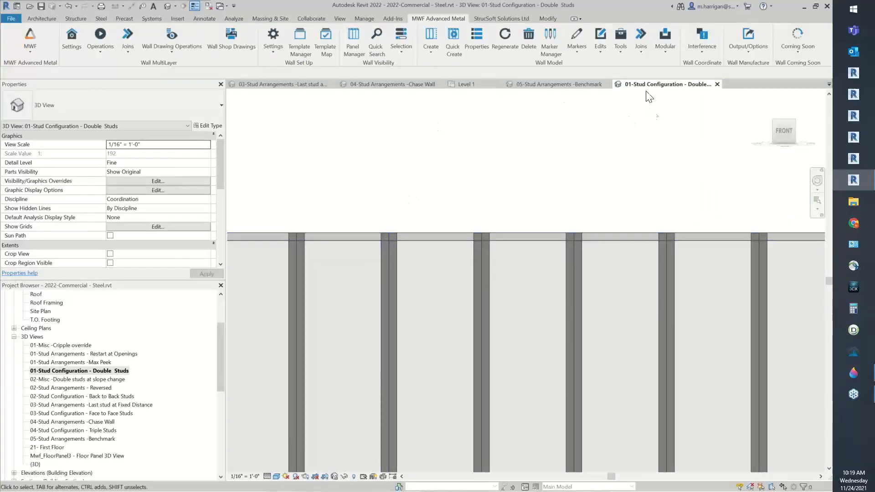
click(783, 120)
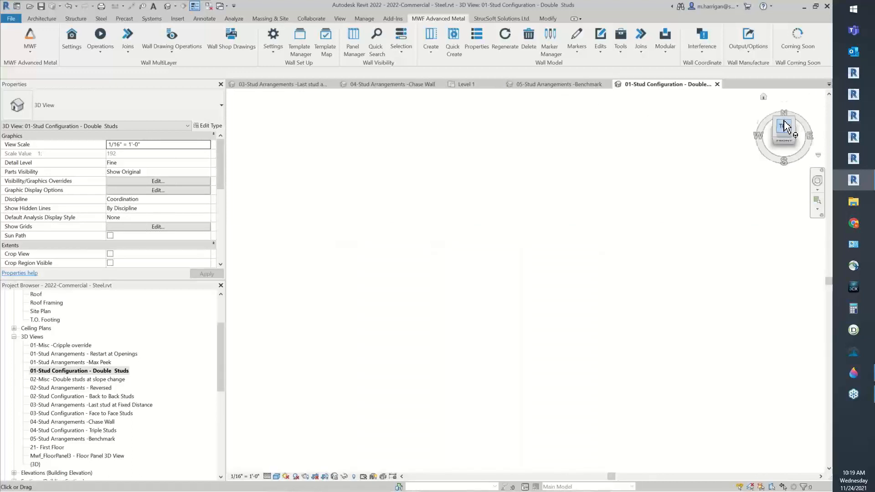
scroll(405, 286, up, 10)
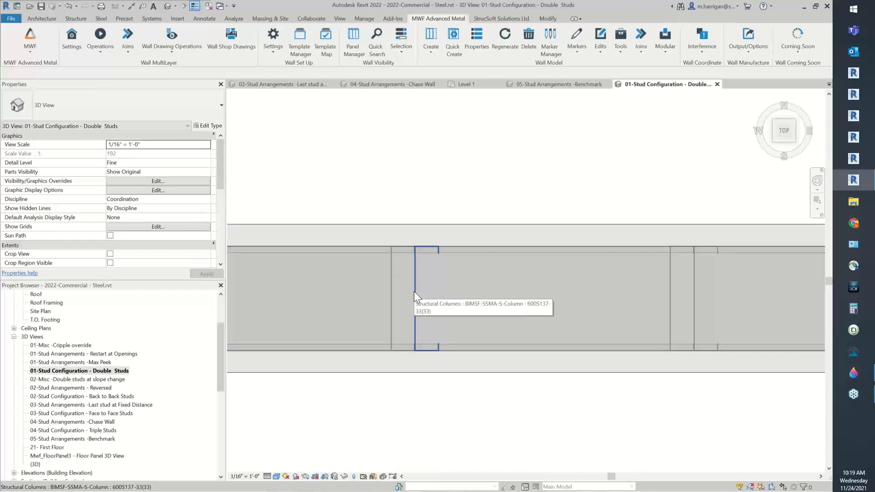
Step: Open the "02-Stud Configuration - Back to Back Studs" 3D view and bring up Panel238's Structural Members settings
double_click(104, 395)
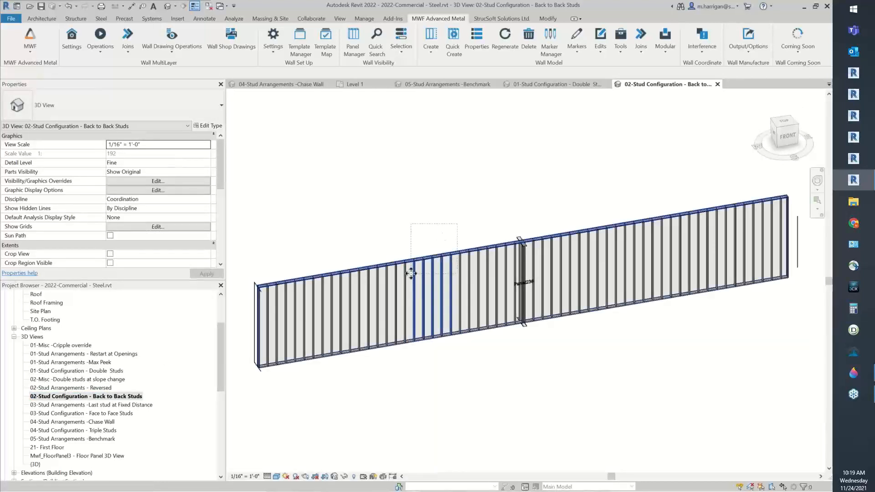
drag(457, 224, 411, 274)
click(438, 19)
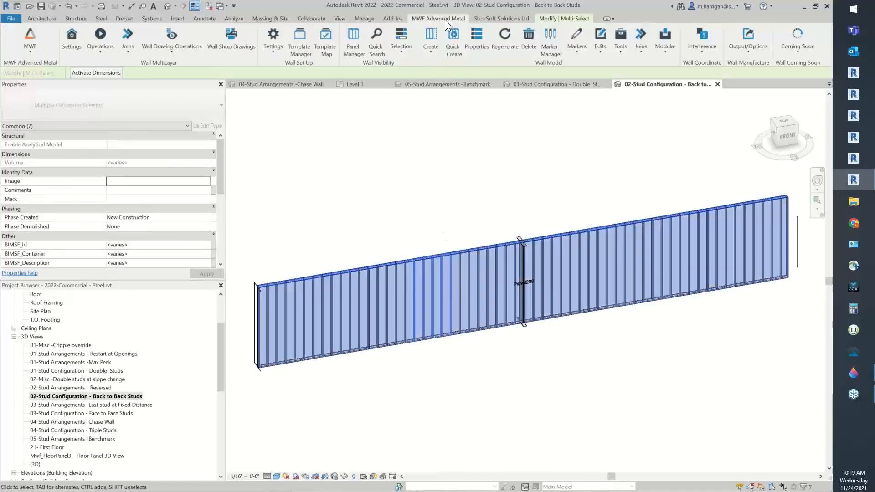
click(480, 44)
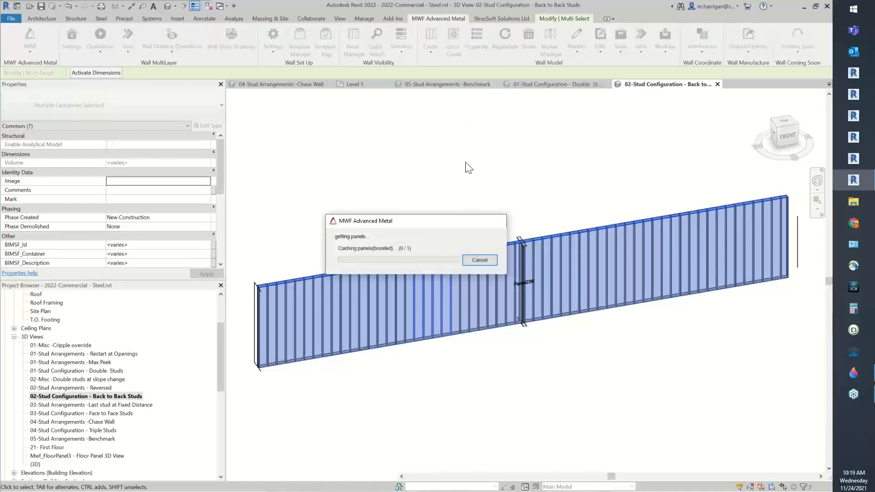
click(351, 102)
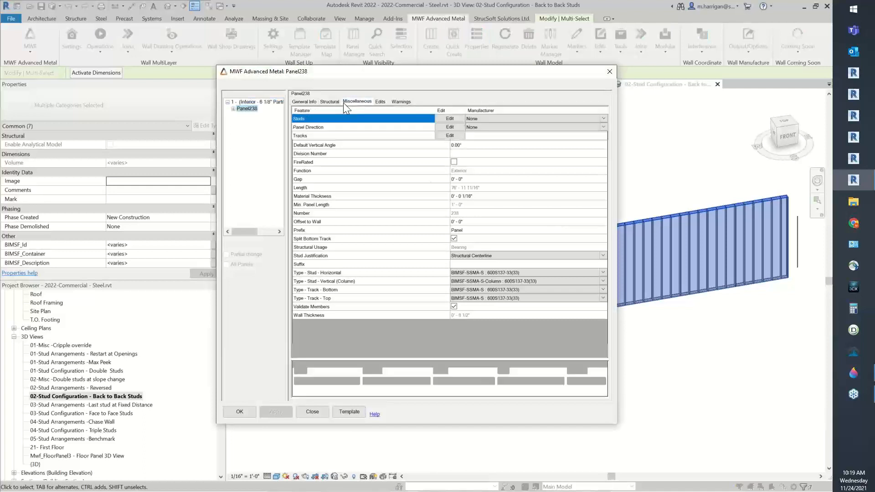
click(449, 169)
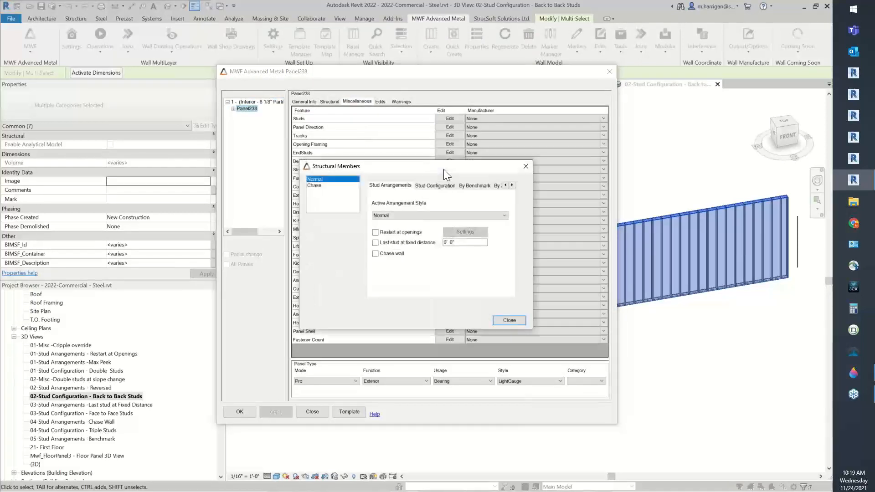
Step: Set Panel238's active configuration style to Back To Back and apply the panel changes
click(431, 185)
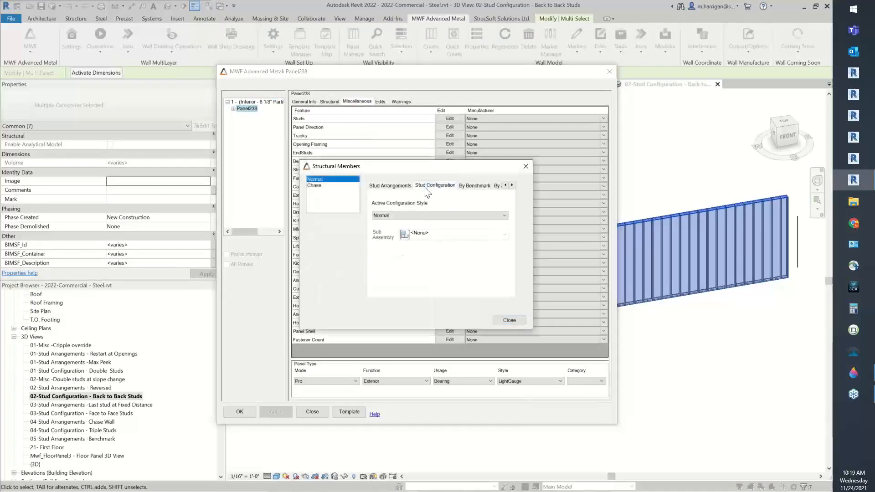
click(420, 215)
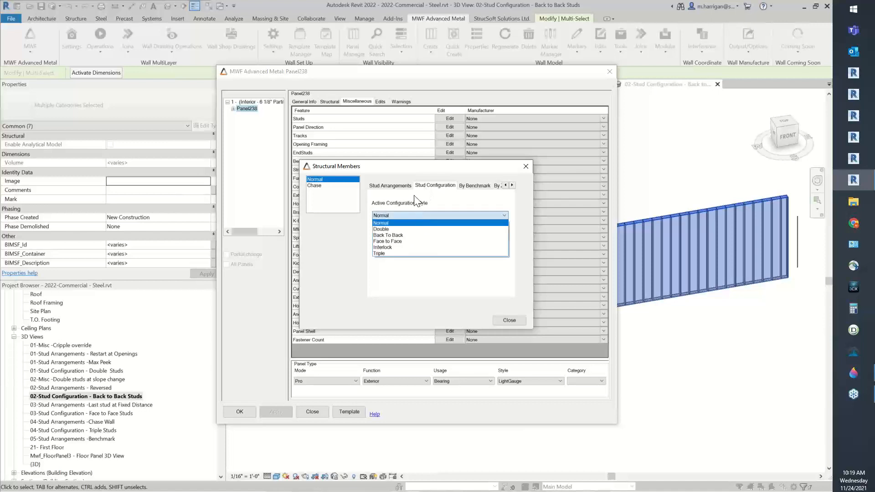
click(388, 235)
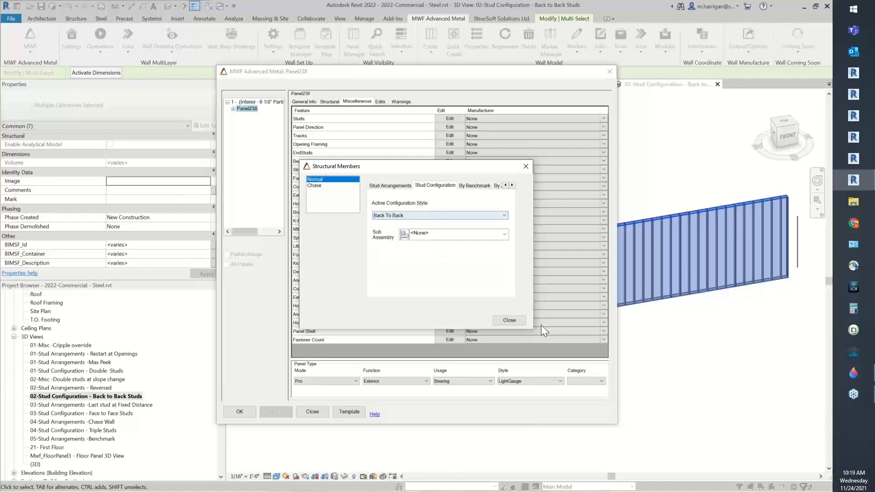
click(499, 320)
click(225, 416)
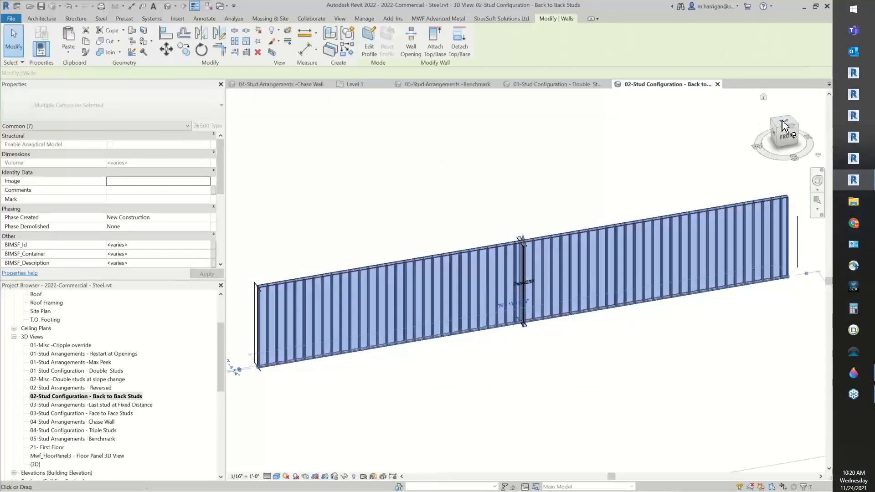
Step: Examine Panel238's back-to-back studs in close-up from the top
click(784, 122)
scroll(451, 273, up, 6)
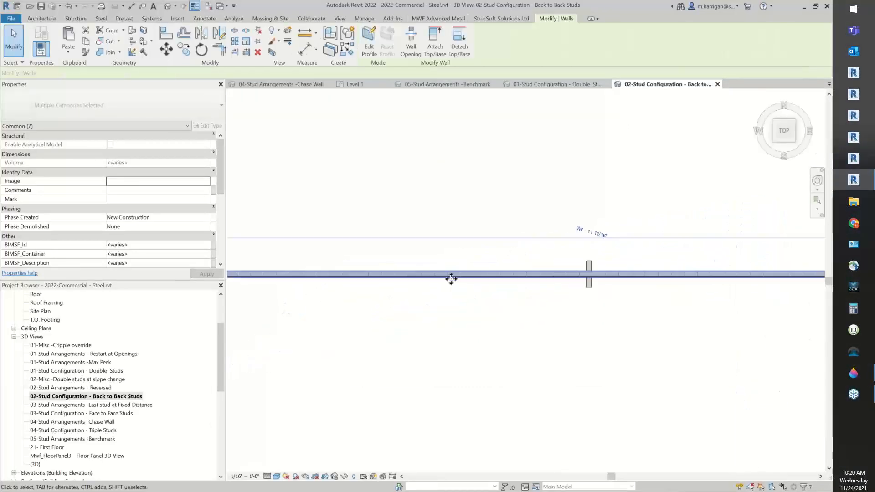
scroll(463, 239, up, 5)
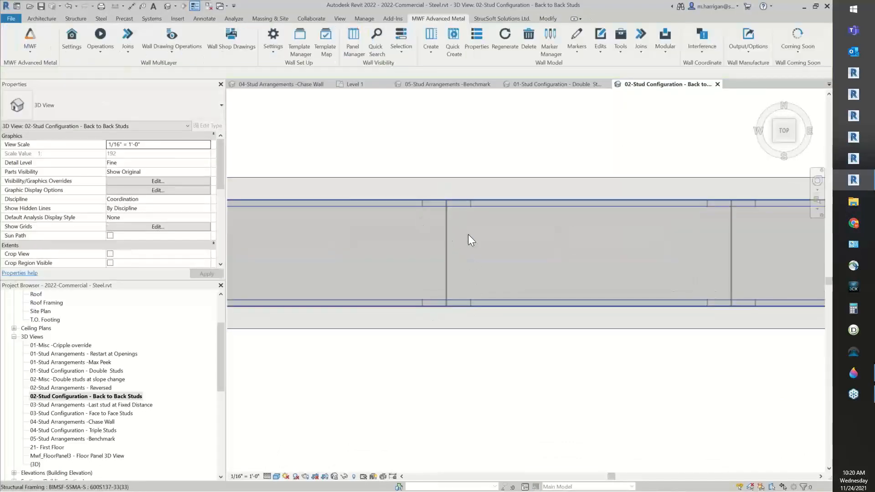
Step: Open the "03-Stud Configuration - Face to Face Studs" 3D view and bring up Panel239's Structural Members settings
double_click(118, 413)
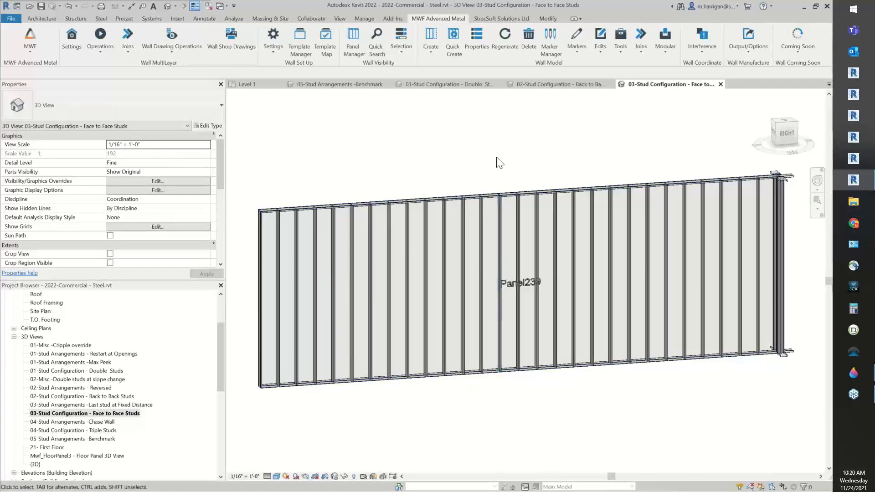
drag(497, 158, 437, 226)
click(439, 18)
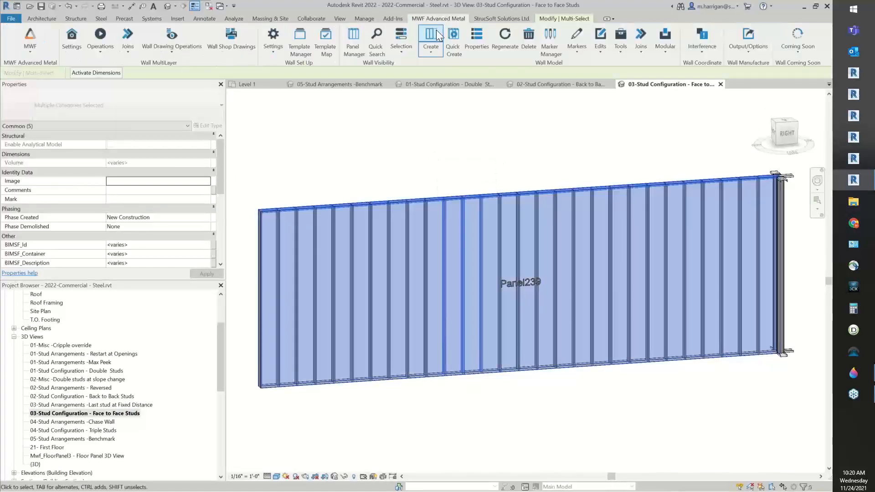
click(477, 40)
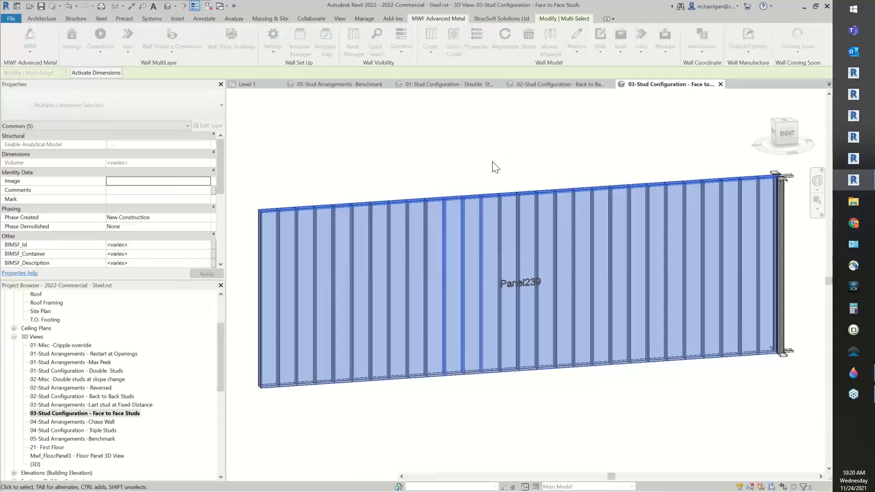
click(350, 99)
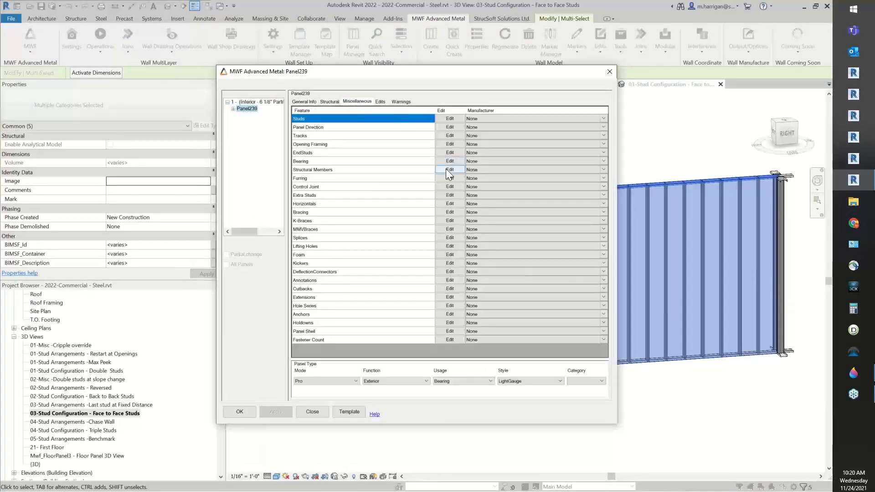
click(448, 169)
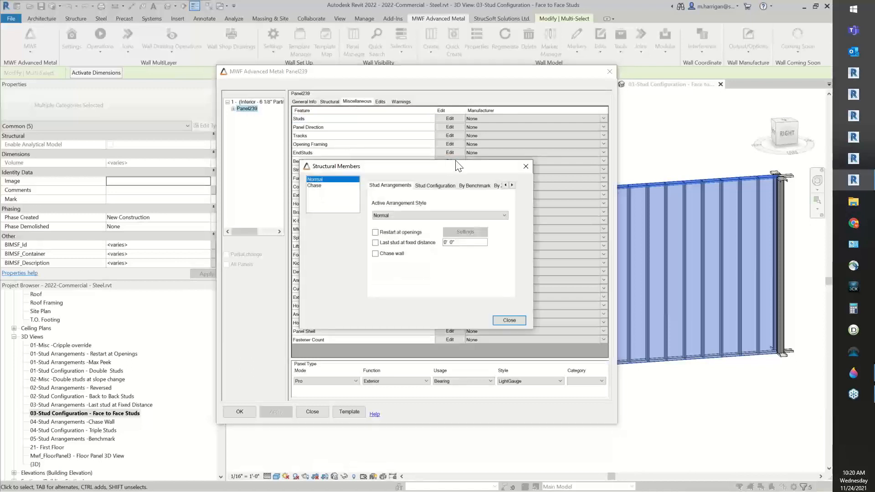
Step: Set Panel239's active configuration style to Face to Face and apply the panel changes
click(434, 185)
click(435, 216)
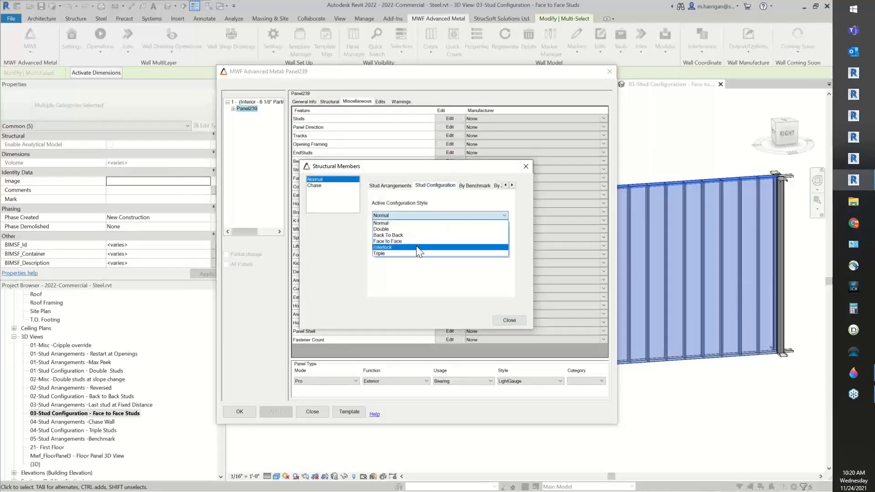
click(417, 244)
key(Escape)
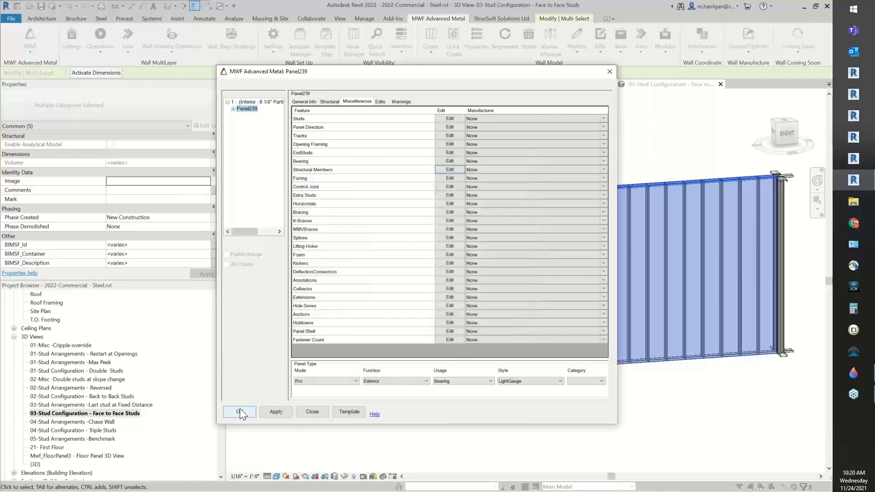
click(240, 411)
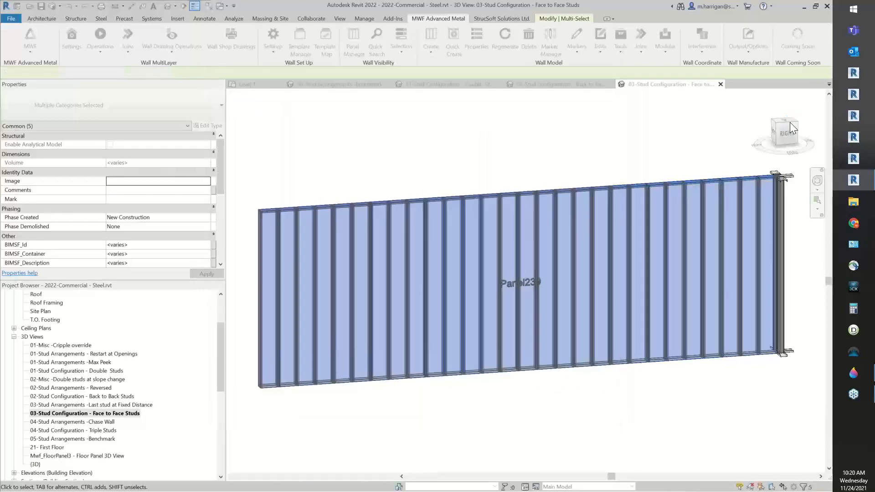
Step: Examine Panel239's face-to-face studs in close-up from the top, then close the Face to Face Studs view
click(789, 128)
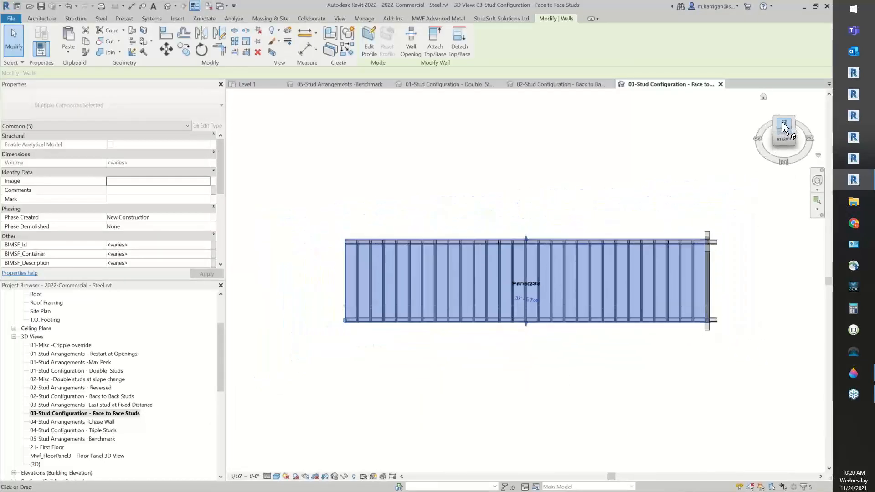
scroll(422, 269, up, 6)
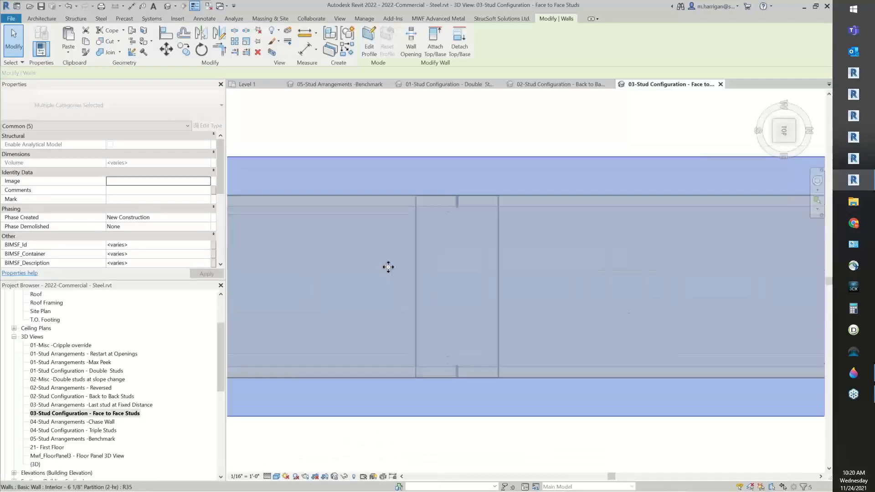
click(389, 267)
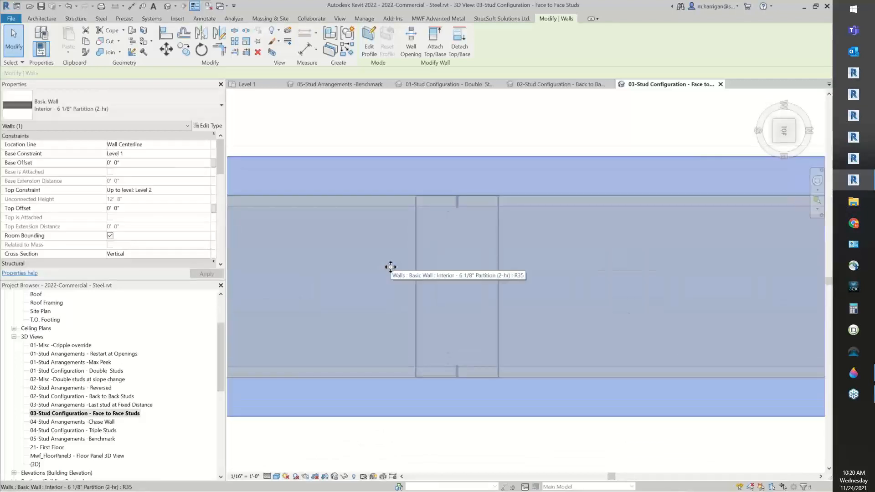
click(466, 123)
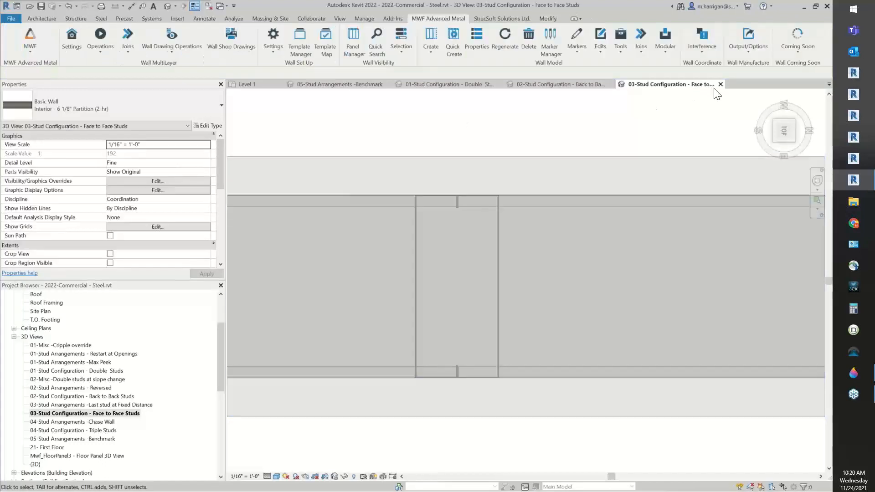
click(721, 85)
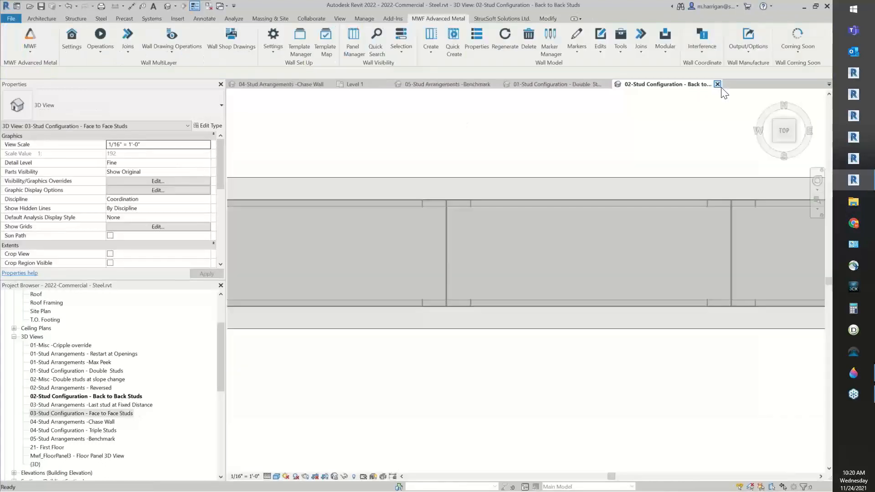
Step: Open the "04-Stud Configuration - Triple Studs" 3D view and bring up Panel240's Structural Members settings
click(103, 430)
double_click(93, 430)
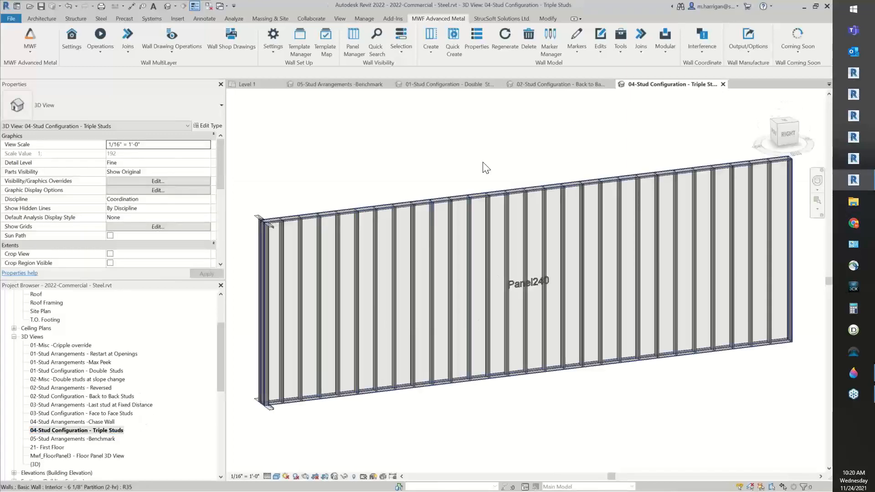
drag(484, 158, 425, 216)
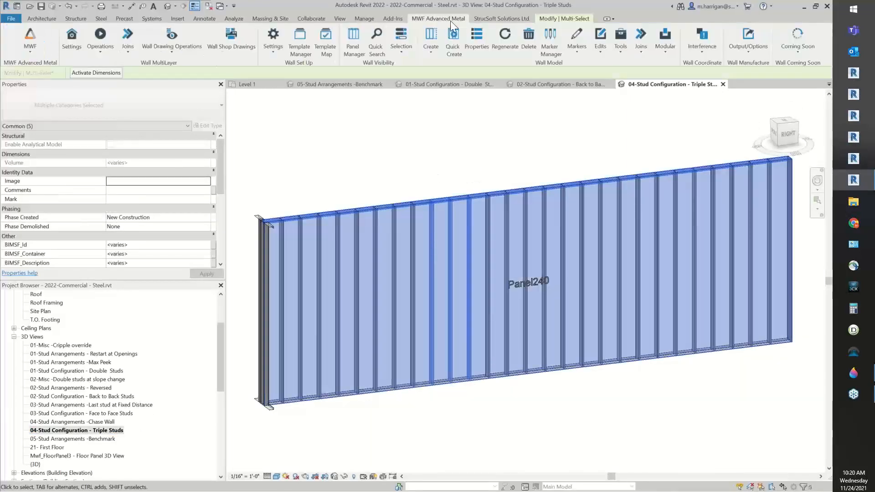
click(476, 37)
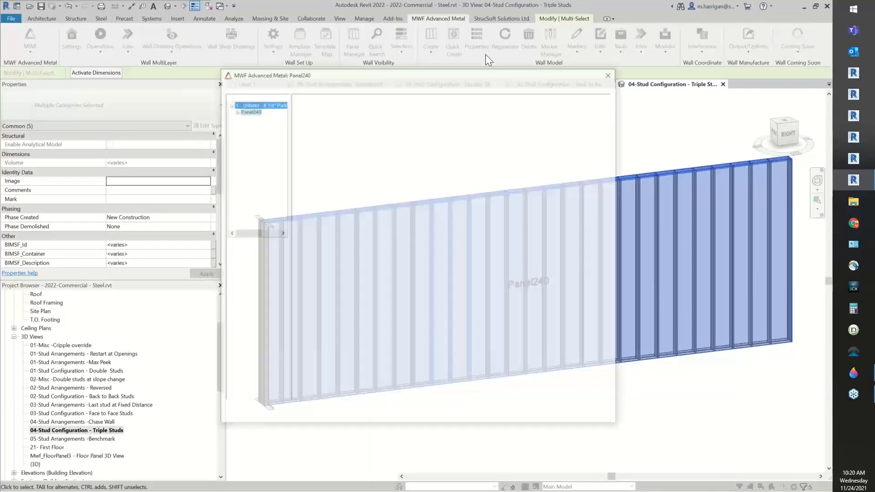
click(359, 102)
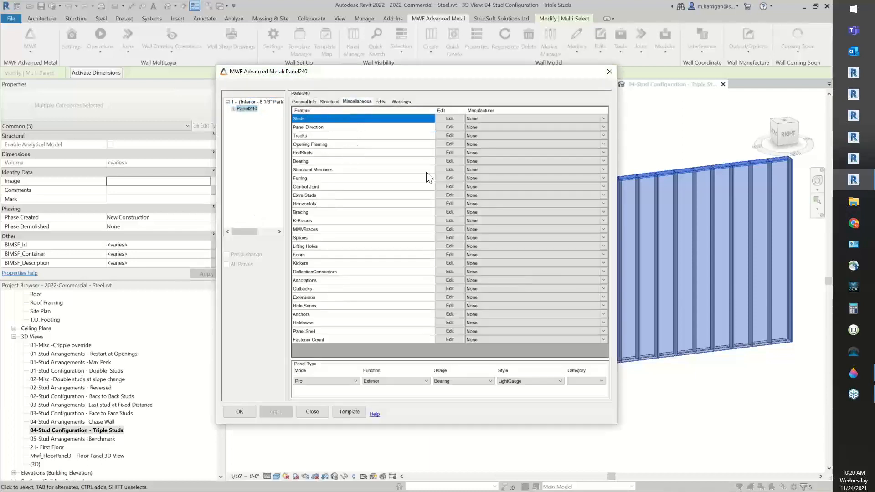
click(441, 169)
Step: Set Panel240's active configuration style to Triple and apply the panel changes
click(435, 186)
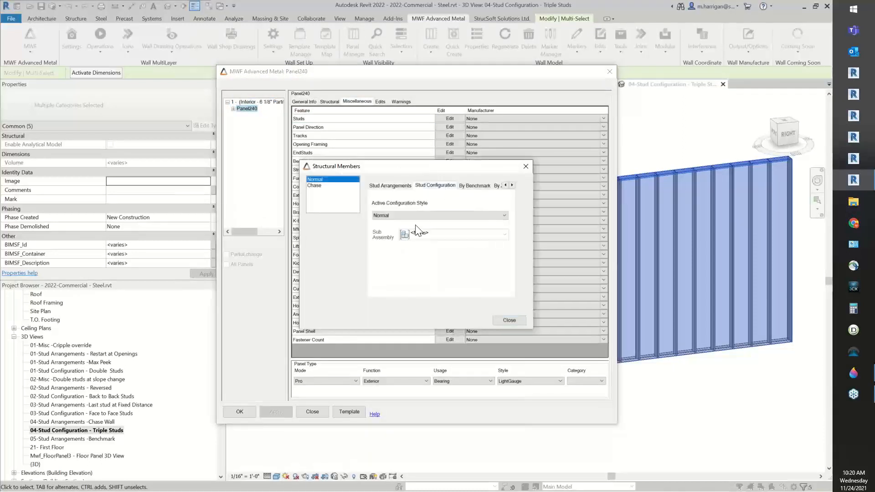
click(415, 216)
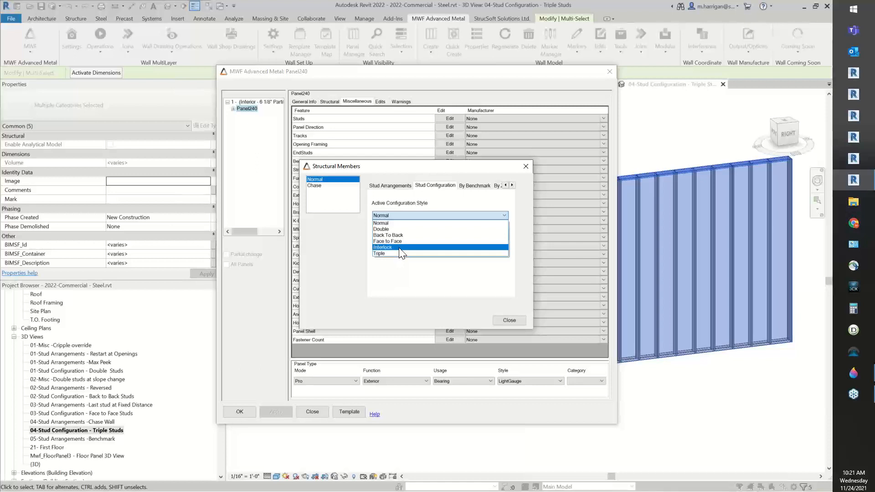
click(391, 254)
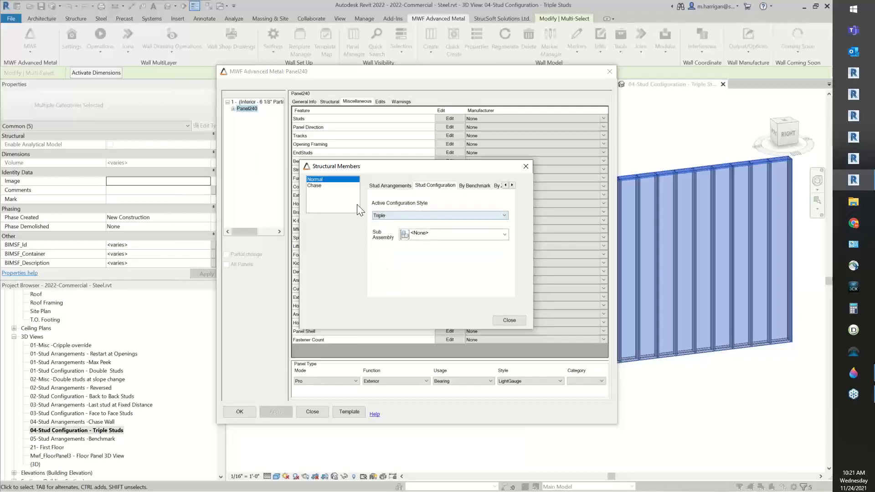
click(507, 321)
click(245, 412)
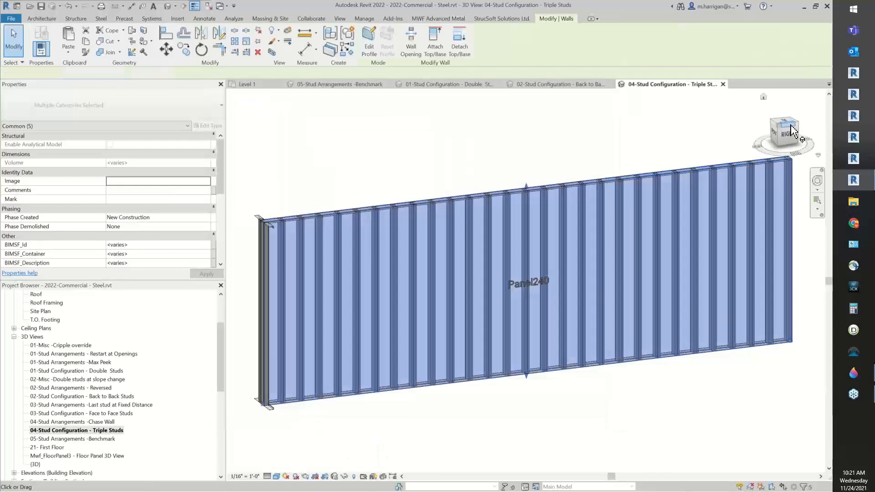
Step: Examine Panel240's triple studs in close-up from the top
click(784, 125)
click(784, 123)
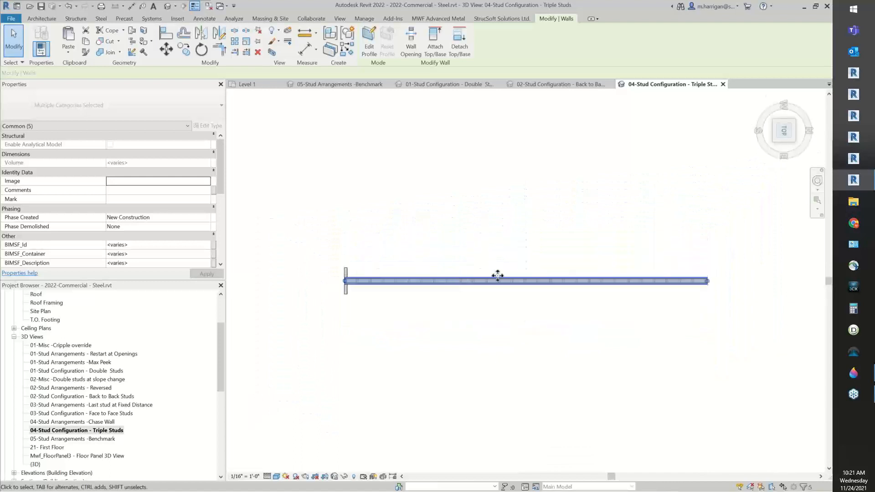
scroll(412, 289, up, 3)
click(411, 288)
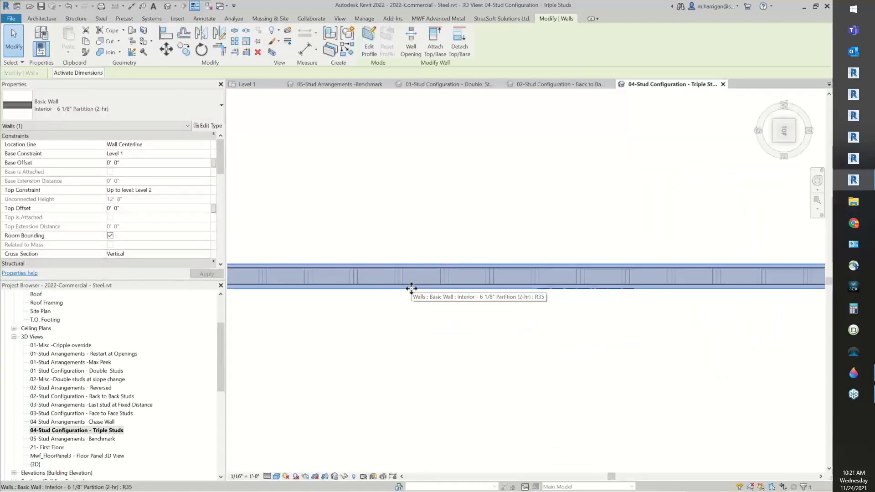
scroll(400, 287, up, 4)
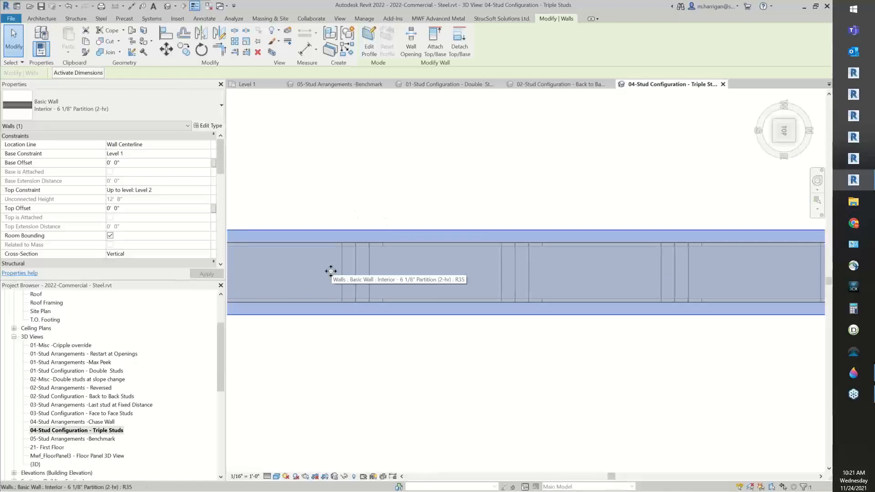
click(354, 212)
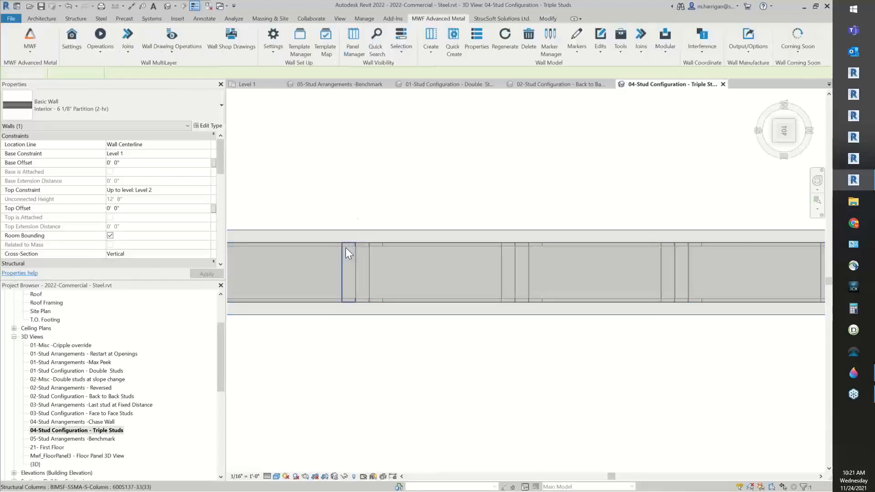
scroll(353, 234, up, 1)
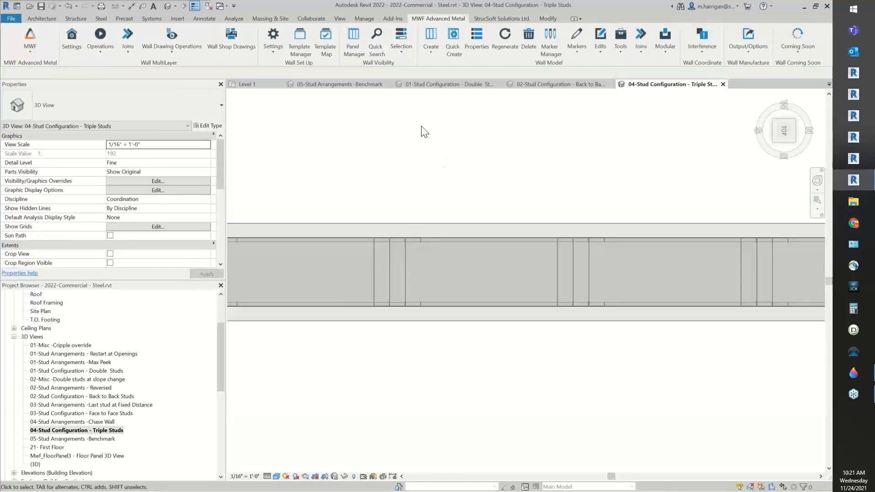
Step: Return to the Level 1 floor plan, then open the "01-Misc -Cripple override" 3D view
click(262, 84)
middle_drag(345, 177, 329, 184)
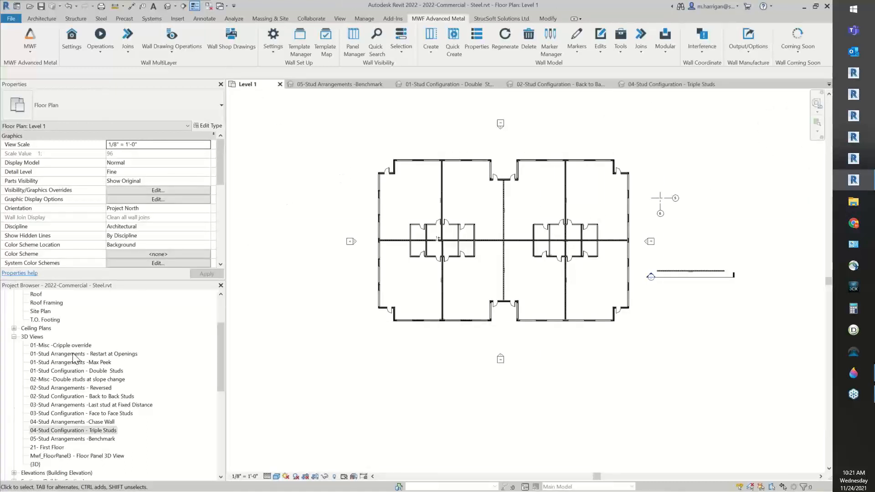
click(85, 347)
double_click(85, 347)
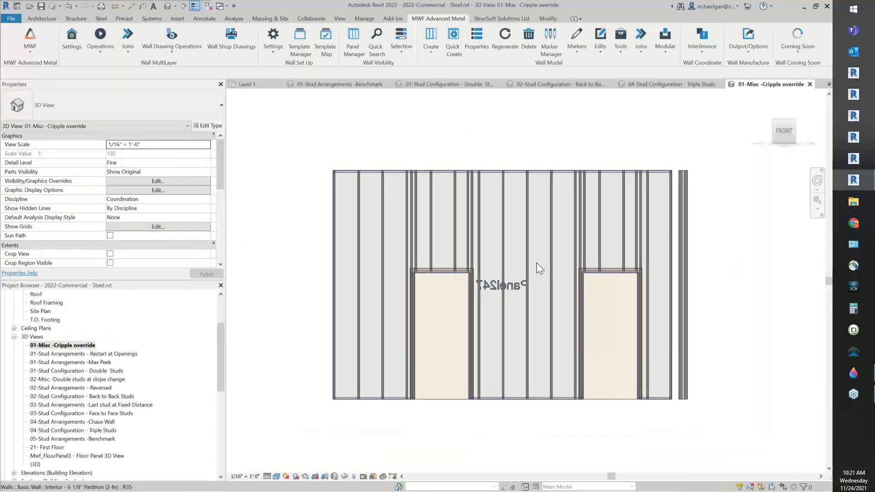
Step: Hide the separate vertical studs standing beside Panel247 in the current view
drag(674, 163, 674, 164)
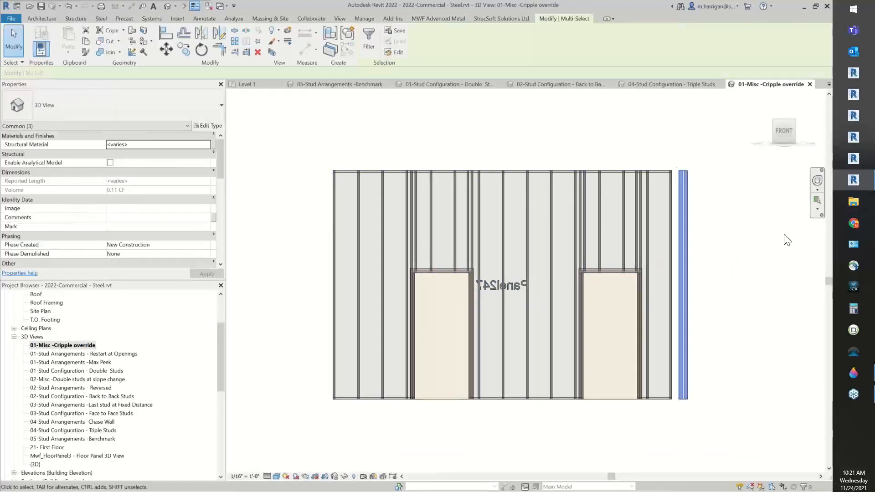
right_click(785, 240)
mouse_move(765, 273)
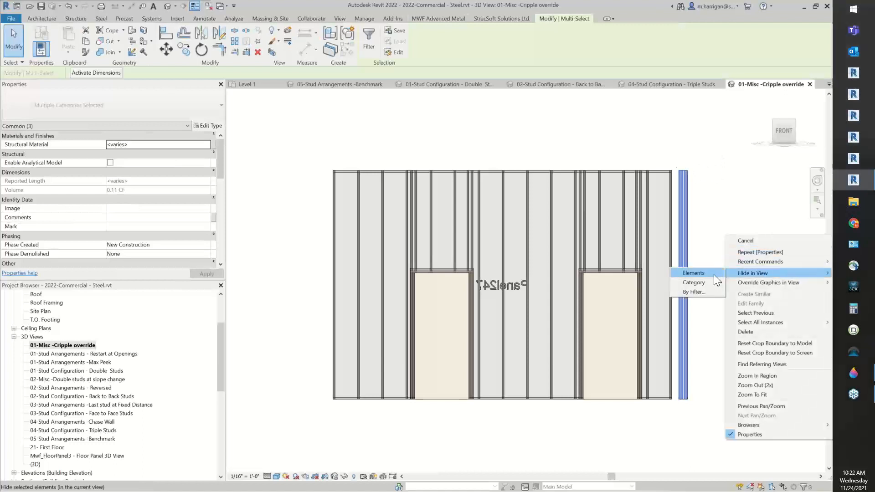
click(704, 273)
Step: Review the cripple override options in Panel247's Structural Members Misc settings, then close the panel properties without applying changes
click(552, 178)
click(438, 16)
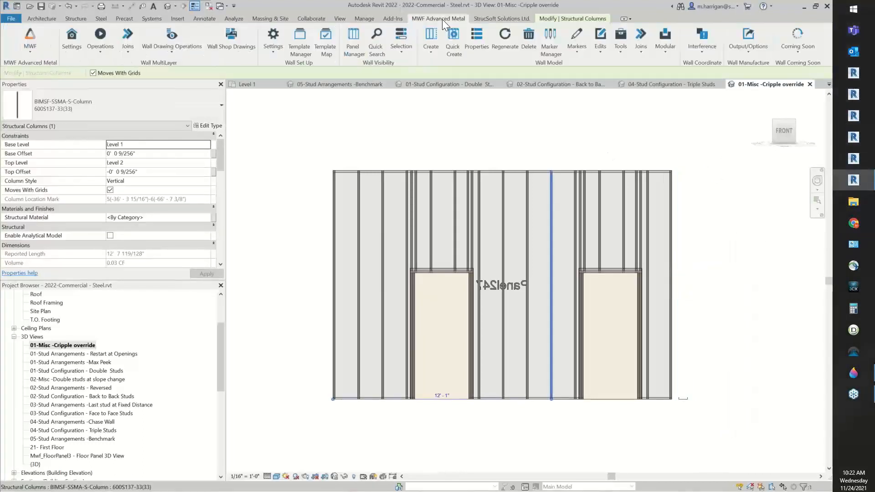
click(474, 51)
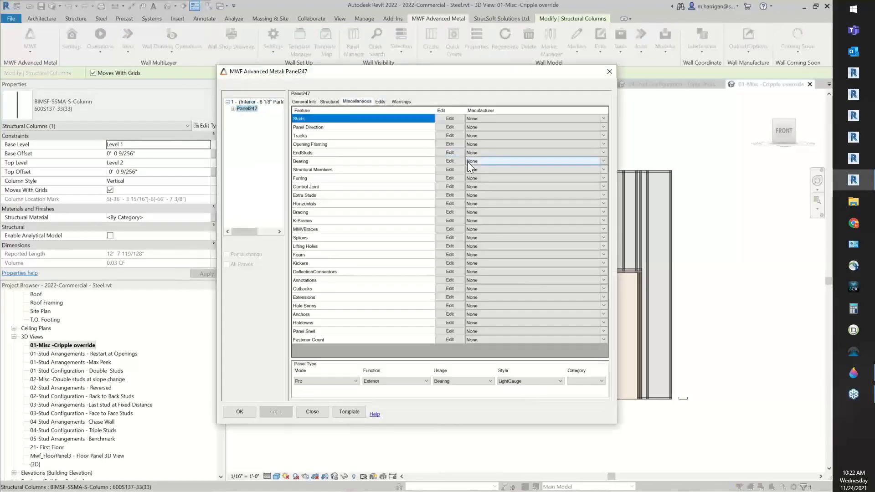
click(450, 170)
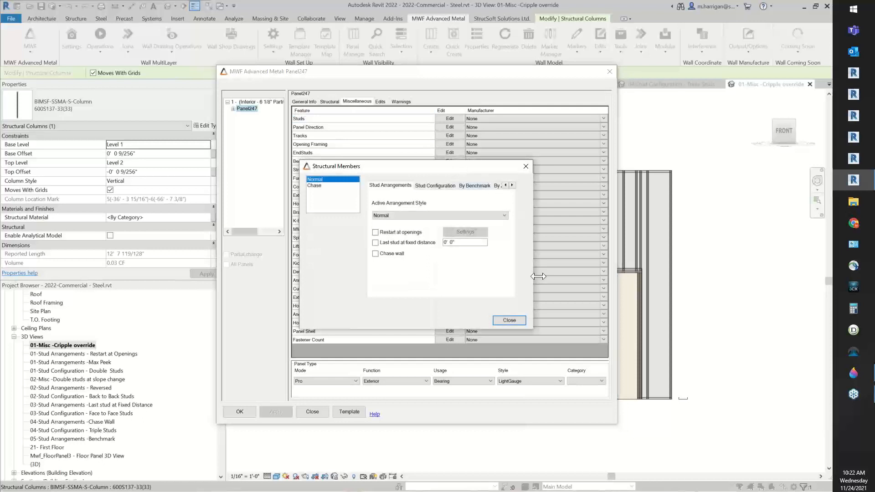
drag(534, 326, 650, 327)
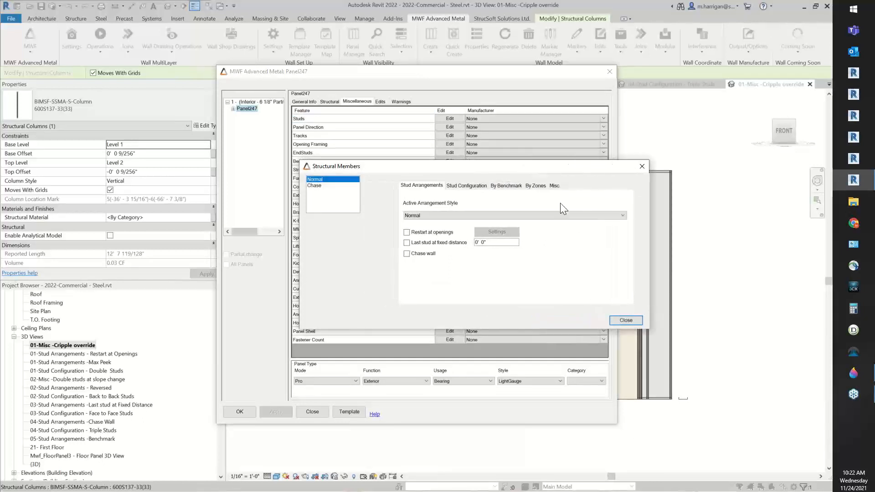
click(554, 187)
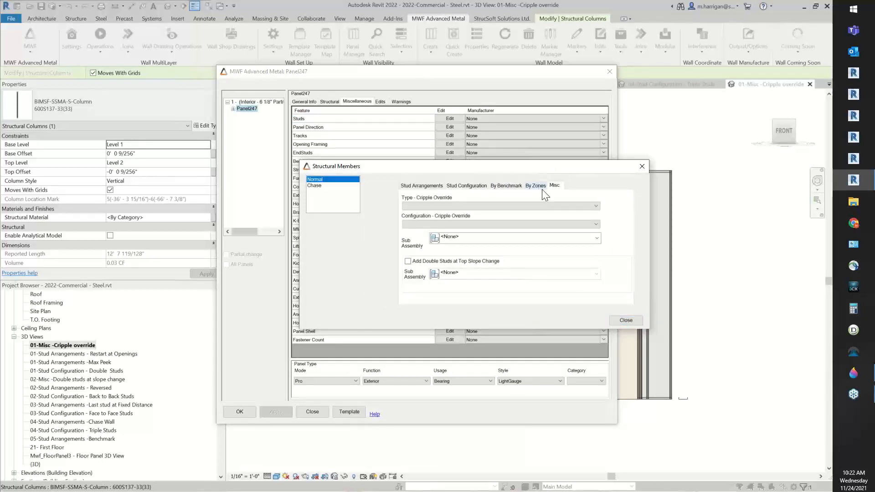
drag(506, 171, 439, 162)
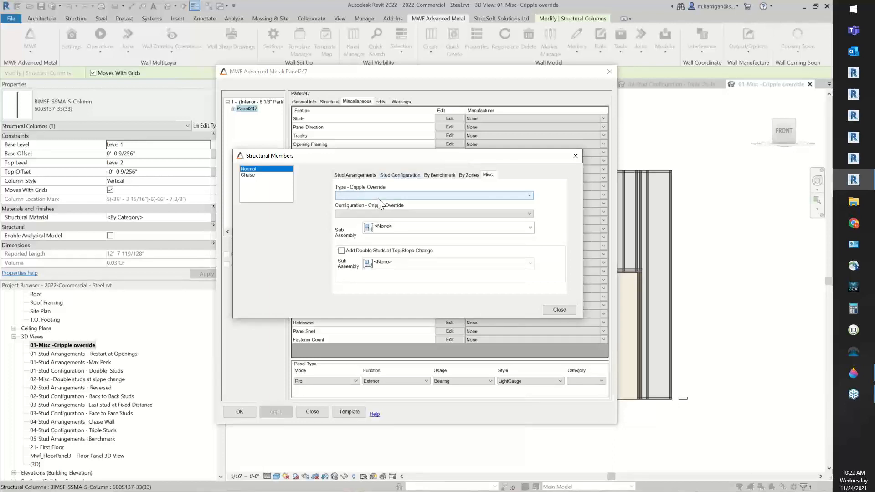
click(554, 310)
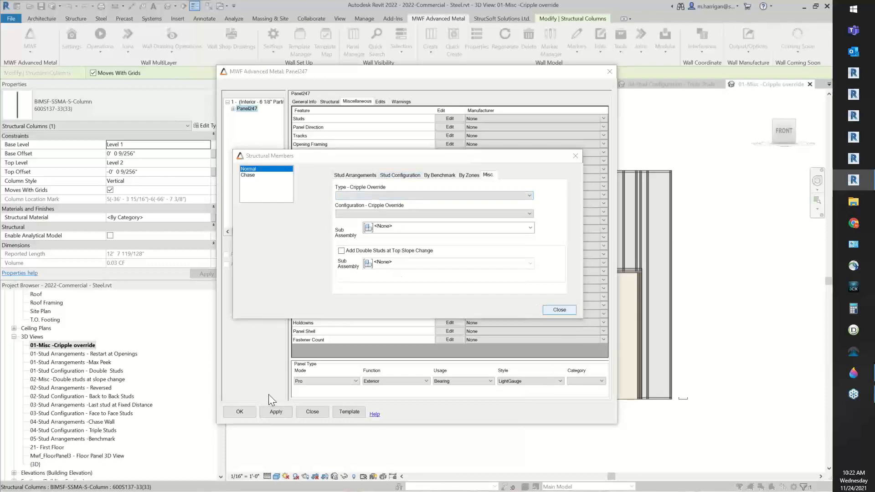
click(310, 413)
Step: Inspect the member types of Panel247's full-height stud, the cripple above the door opening, and the end stud
click(417, 265)
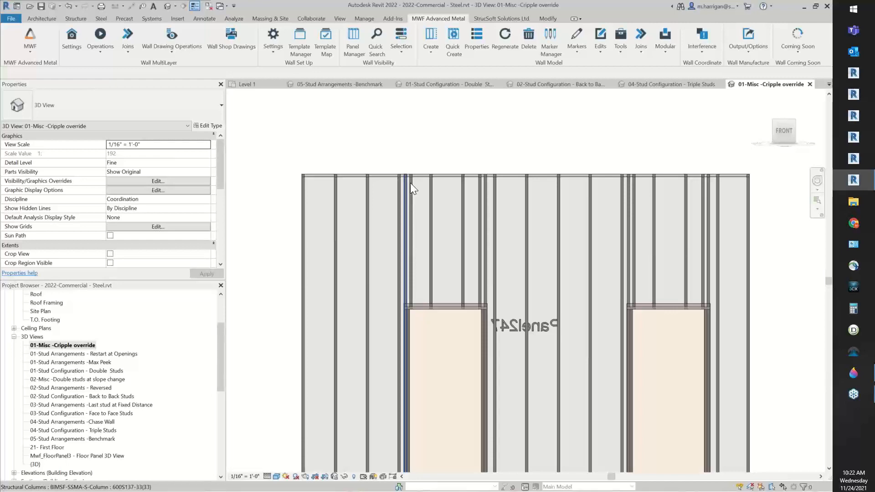
click(368, 210)
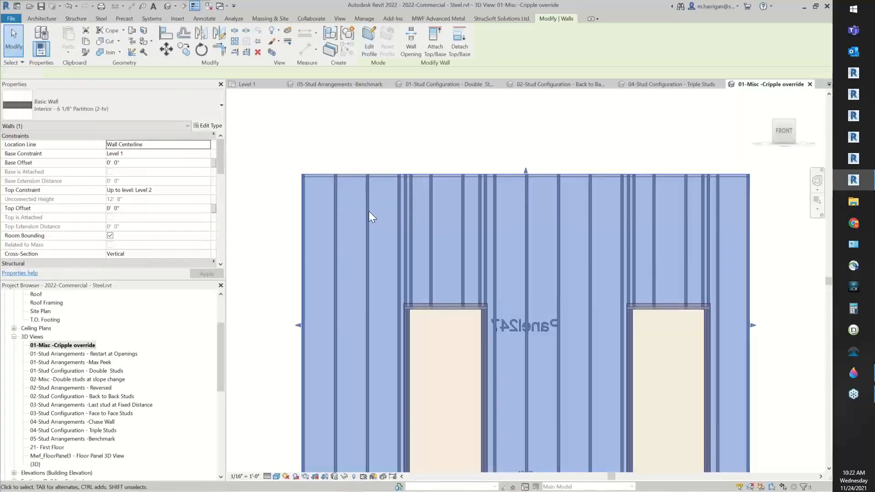
click(368, 211)
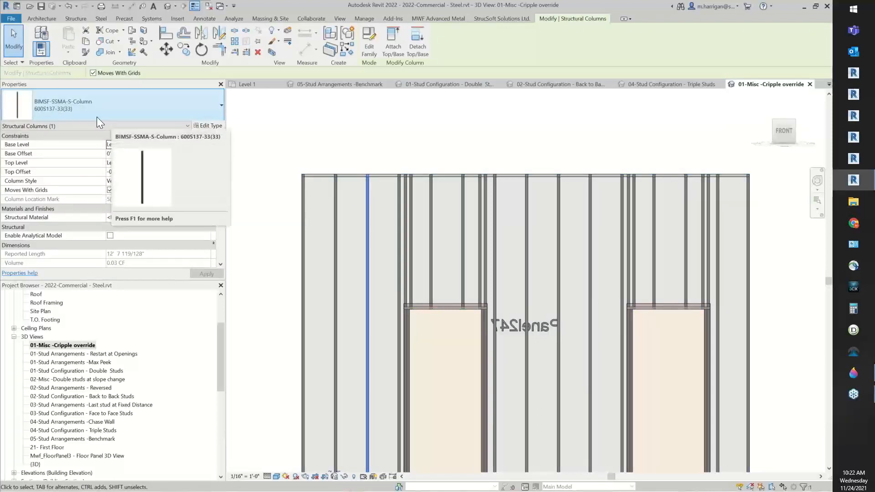
click(413, 287)
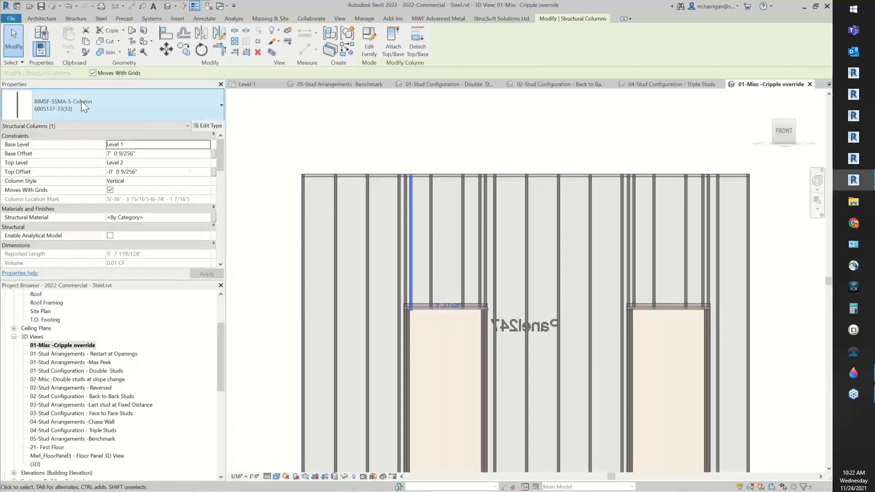
click(304, 234)
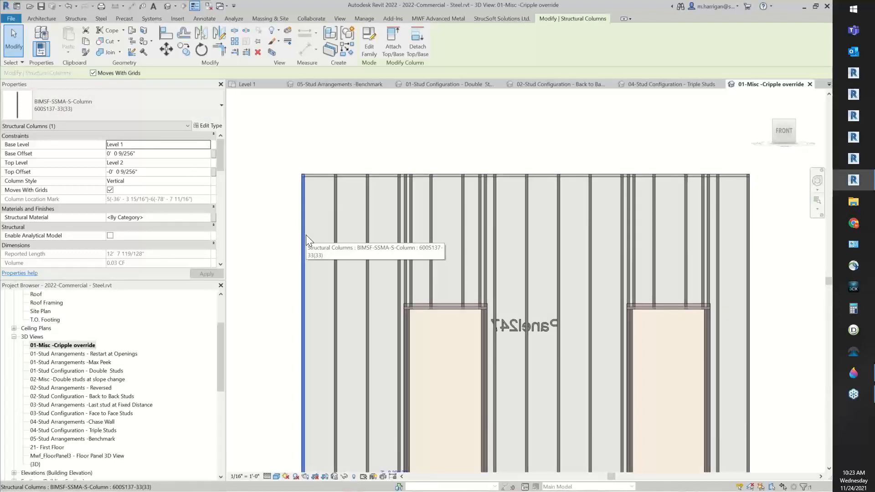
scroll(517, 281, down, 1)
scroll(478, 283, up, 1)
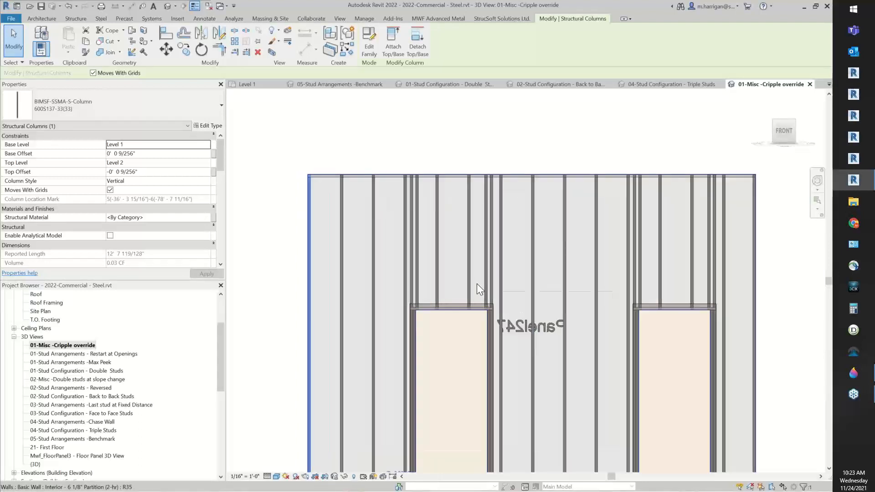
Step: Set Panel247's cripple override type to BIMSF-SSMA-S-Column : 600S125-33, apply it, and check a door cripple and a full-height stud
click(471, 279)
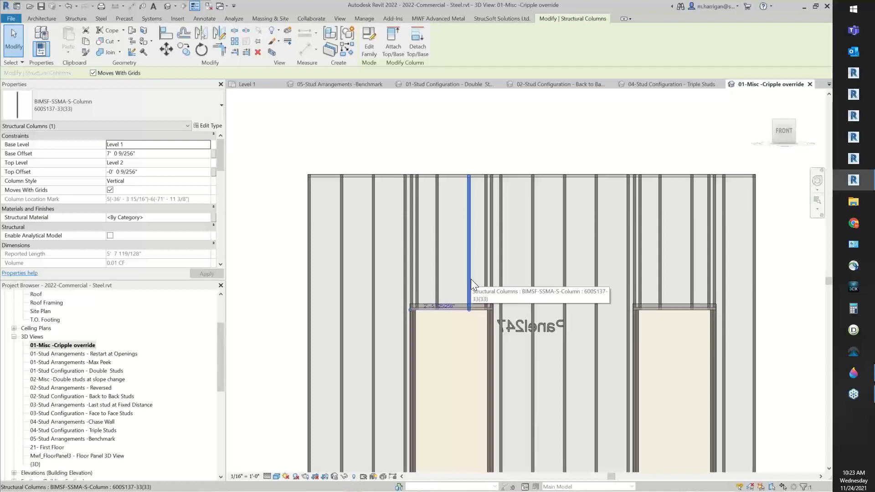
click(456, 18)
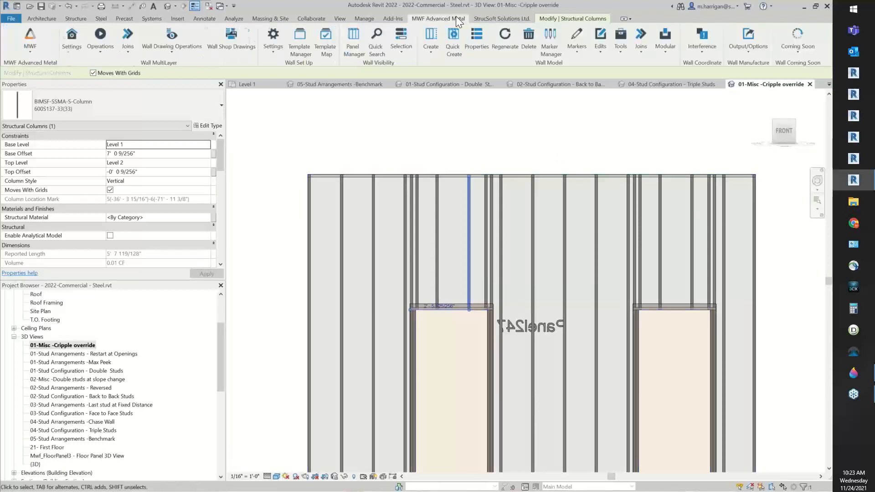
click(477, 41)
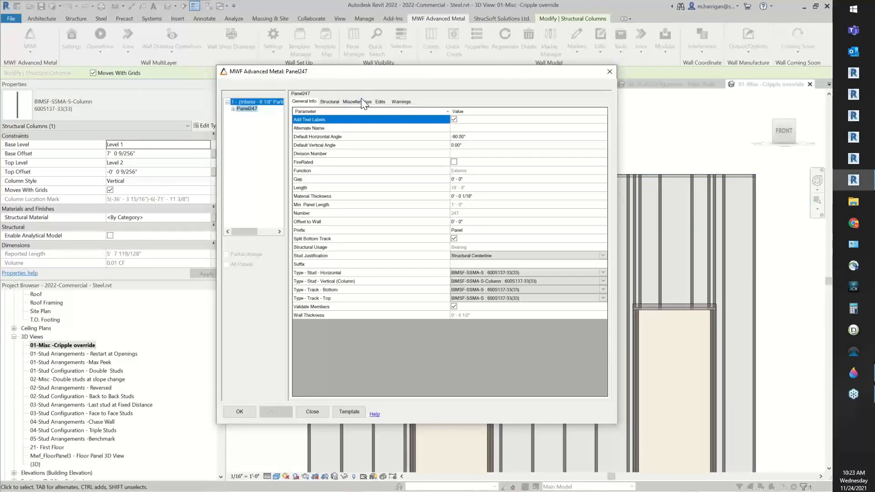
click(361, 100)
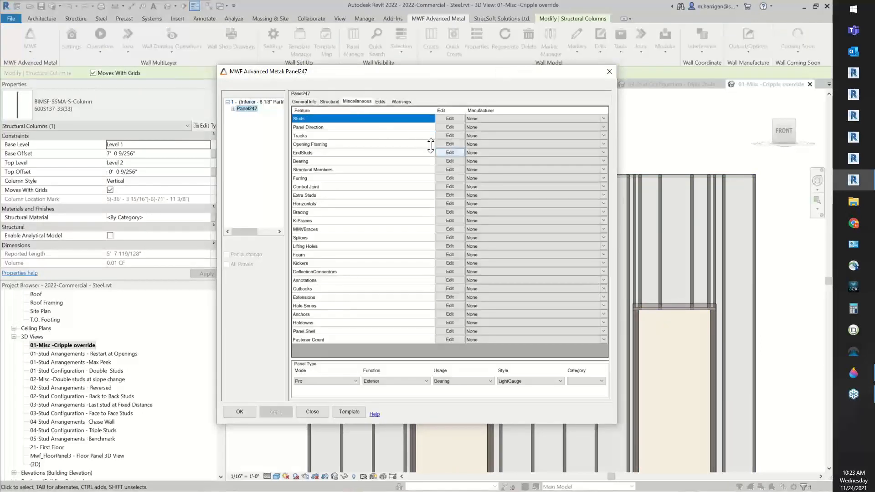
click(450, 170)
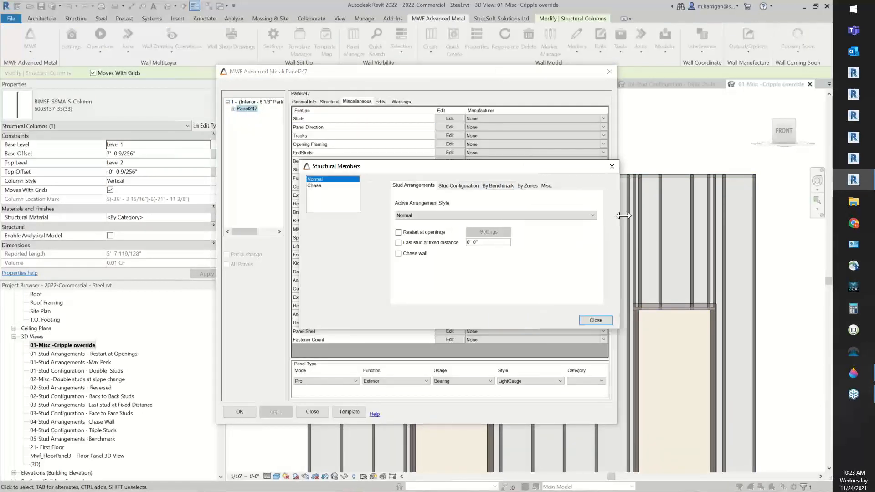
click(548, 187)
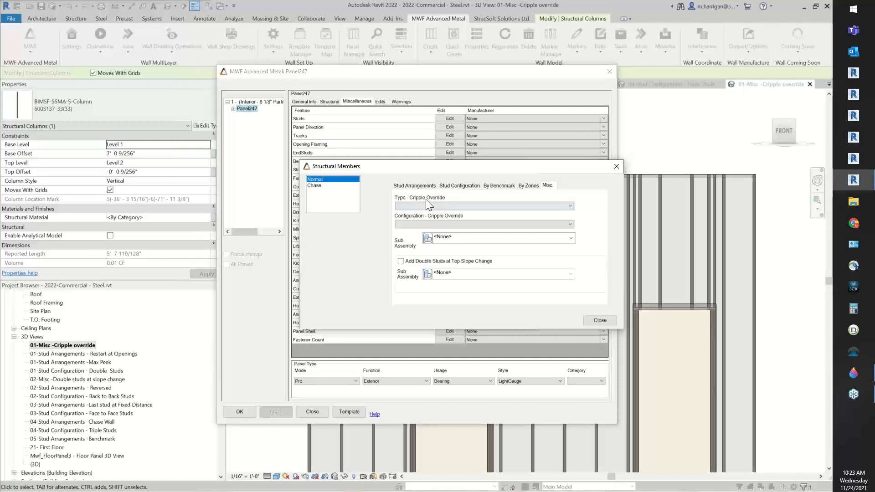
click(426, 205)
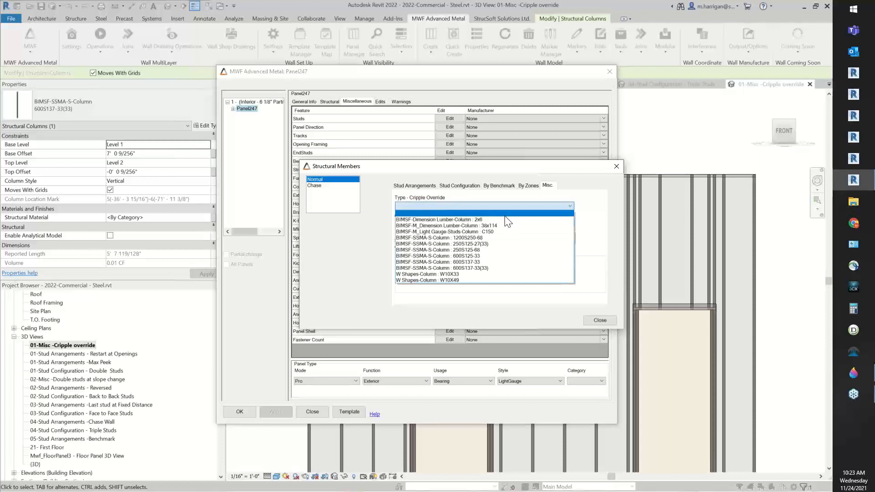
click(492, 257)
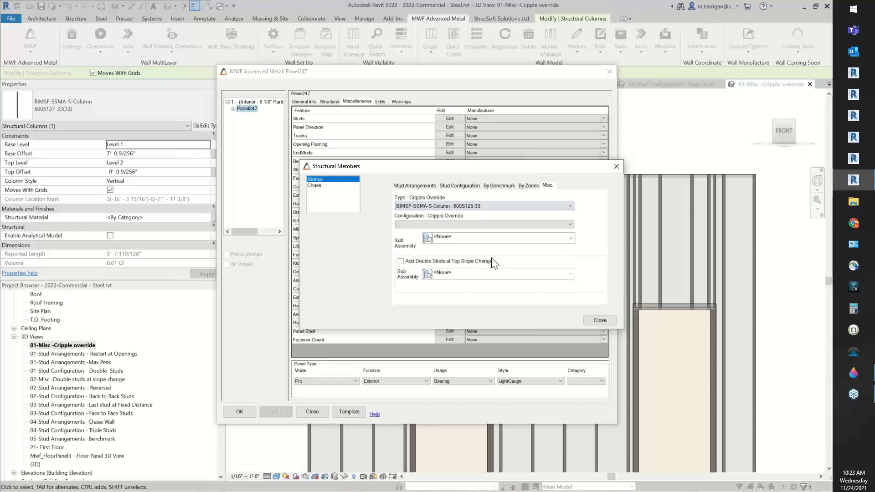
click(611, 321)
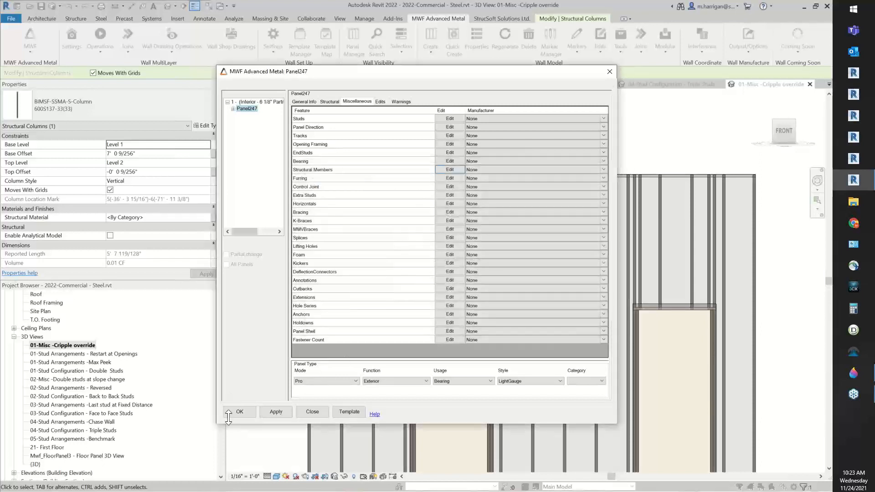
click(237, 412)
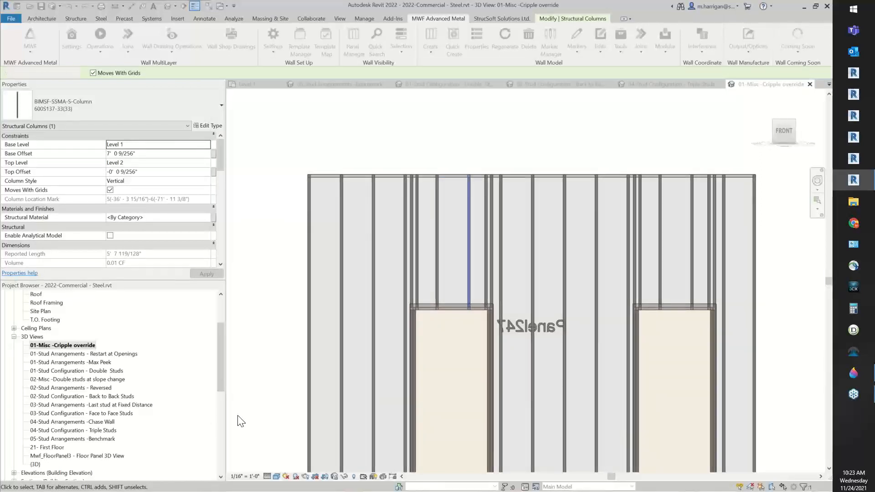
click(438, 207)
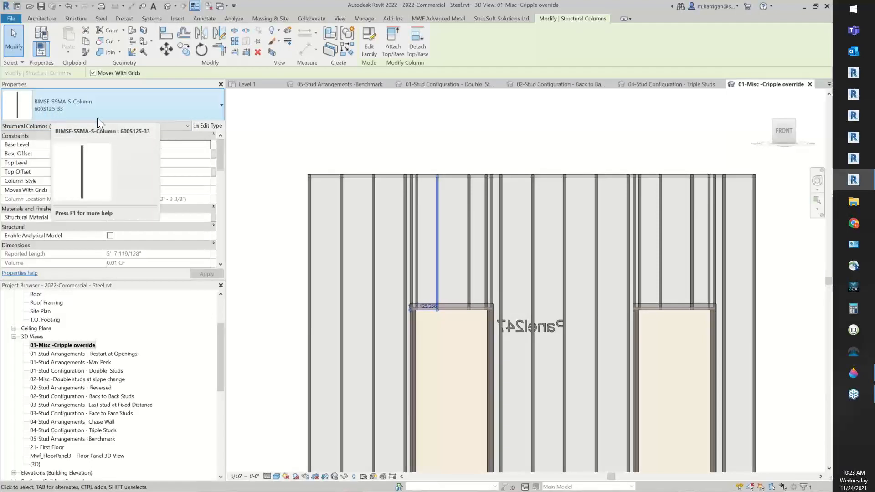
click(346, 236)
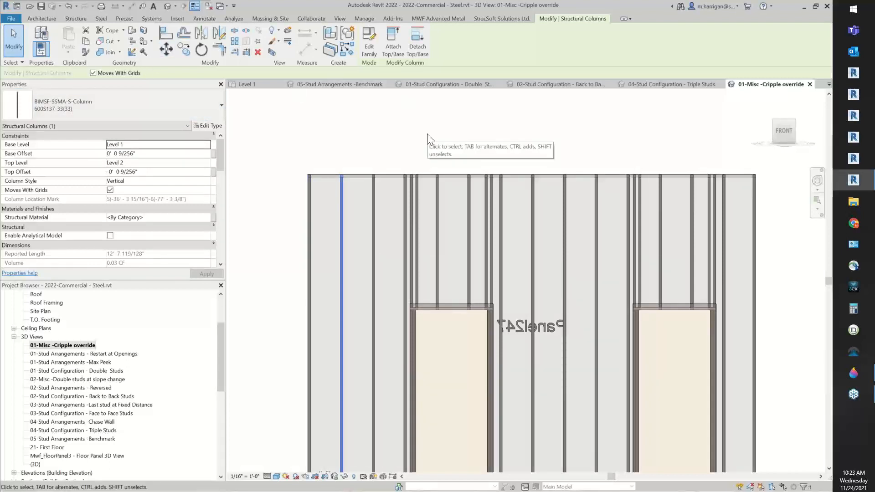
Step: Set the cripple override configuration to Normal in the Structural Members Misc settings of Panel247
click(467, 228)
click(443, 17)
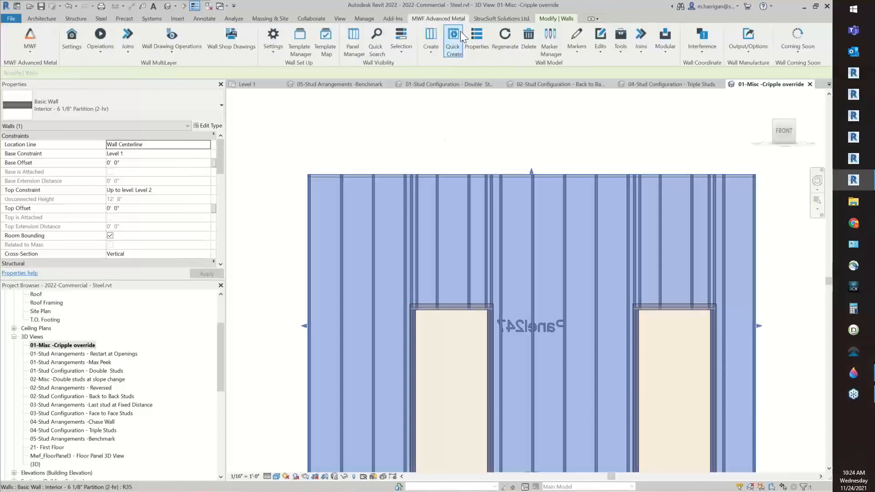
click(474, 44)
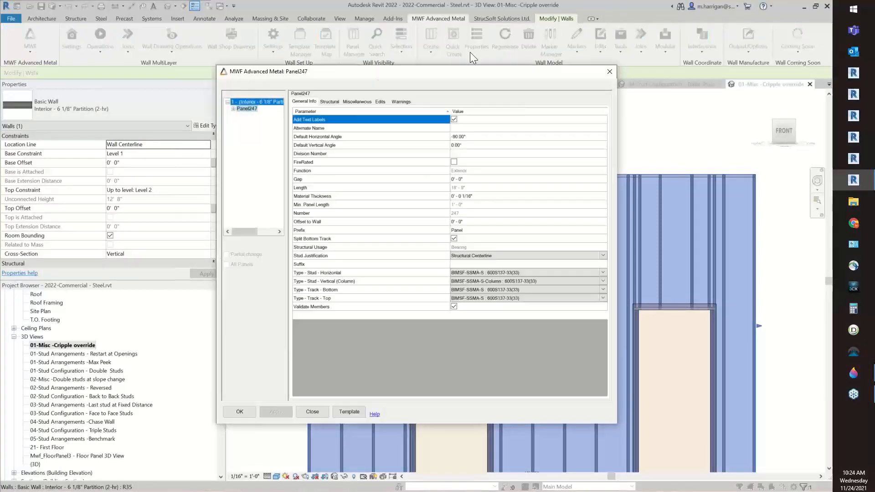
click(392, 88)
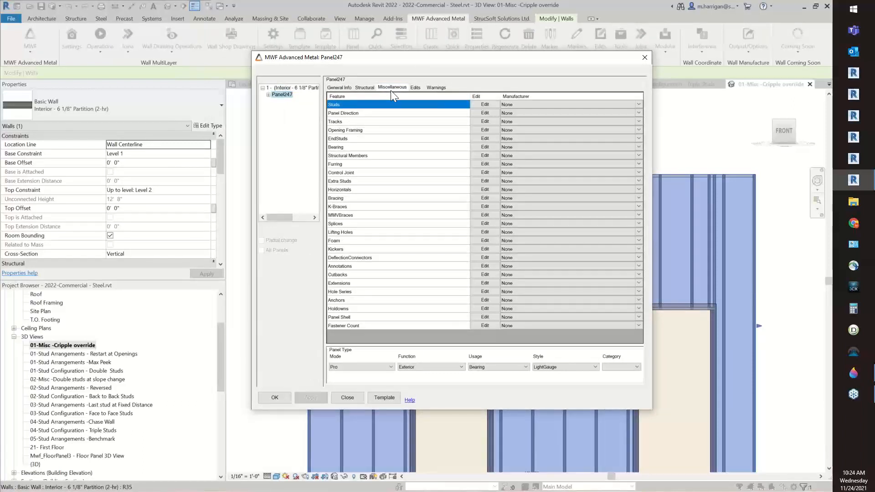
click(475, 157)
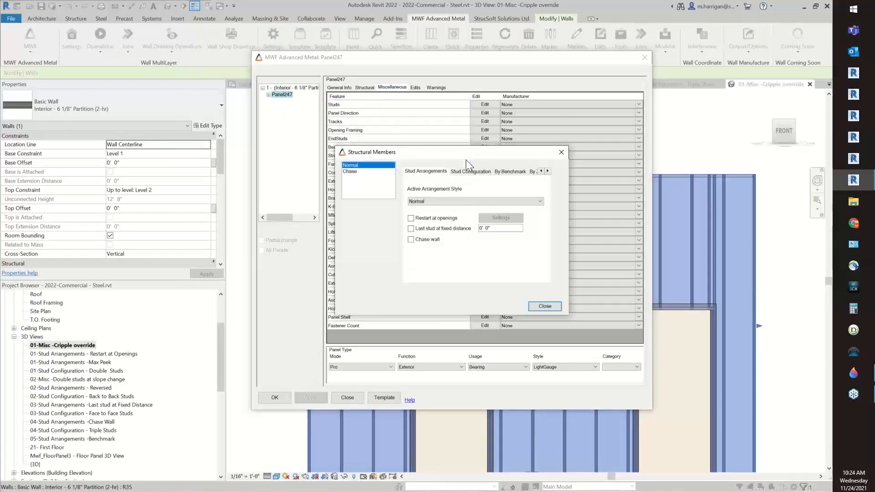
drag(569, 192, 650, 192)
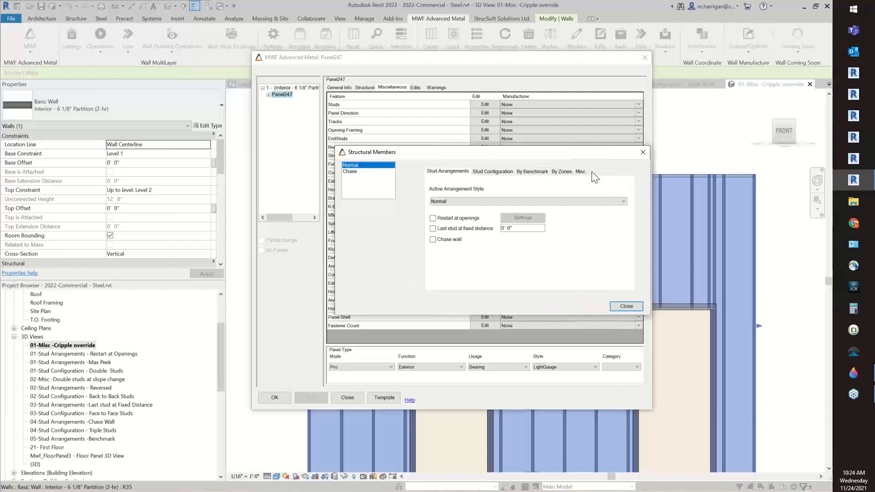
click(581, 172)
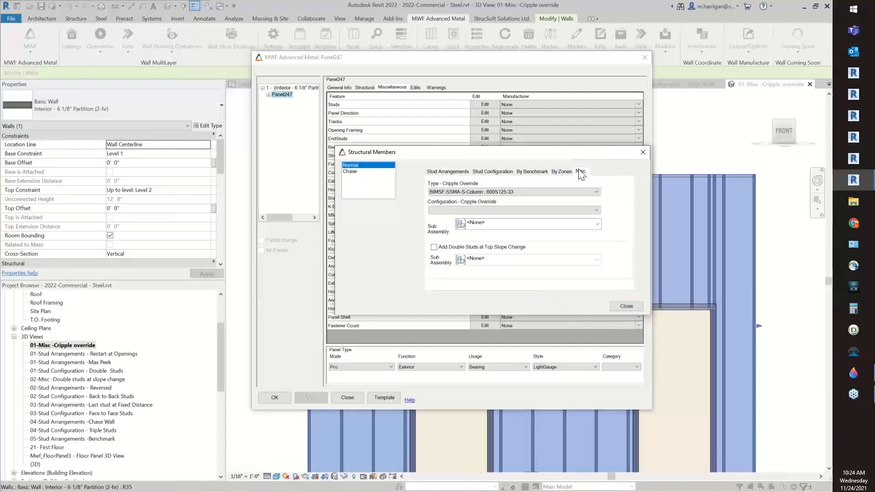
click(485, 210)
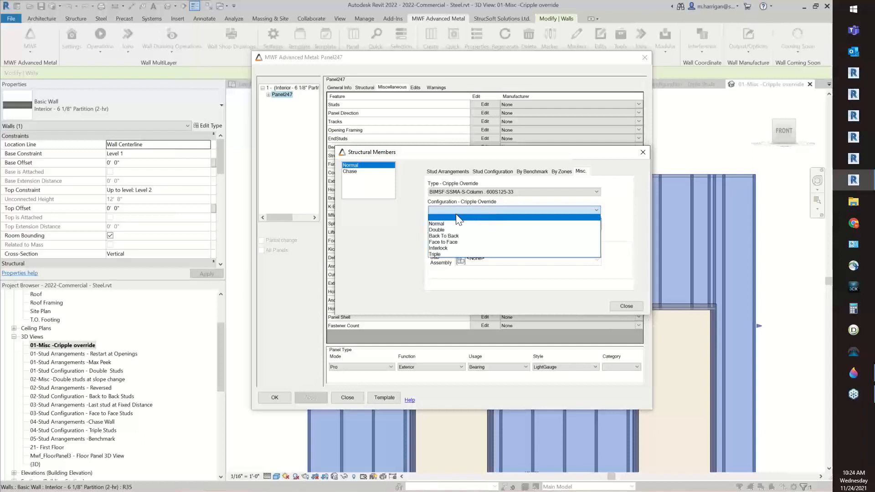
click(453, 226)
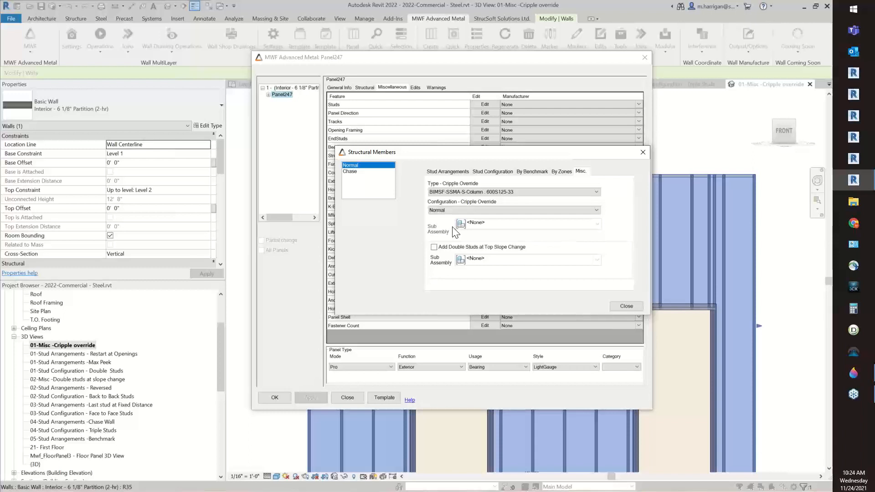
Step: Review the active stud configuration styles, keep Normal, and apply Panel247's updated cripple override settings
click(484, 171)
click(494, 202)
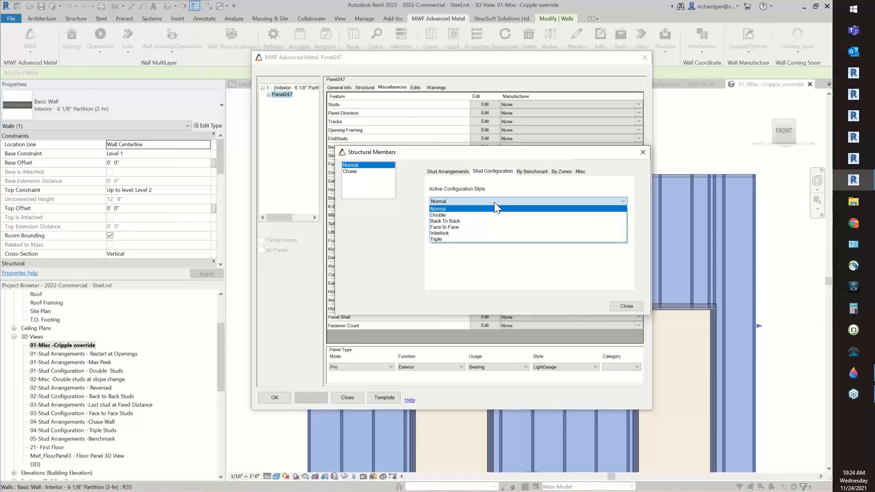
click(496, 198)
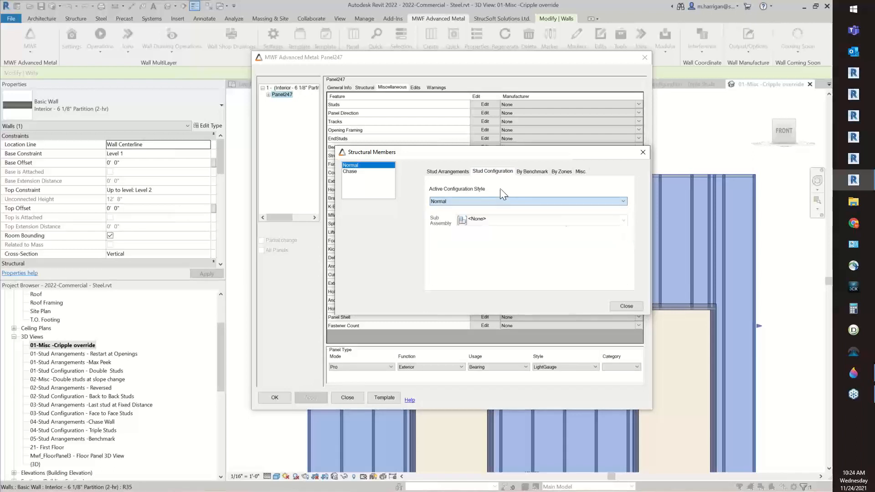
click(581, 172)
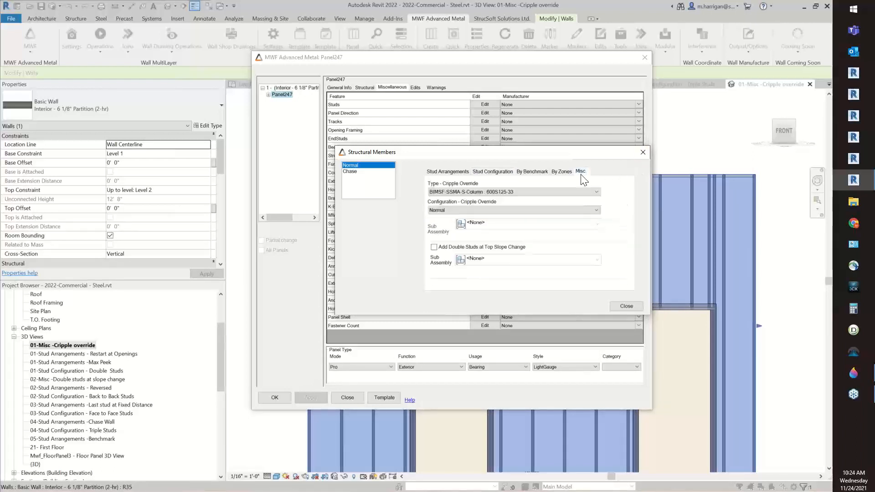
click(627, 305)
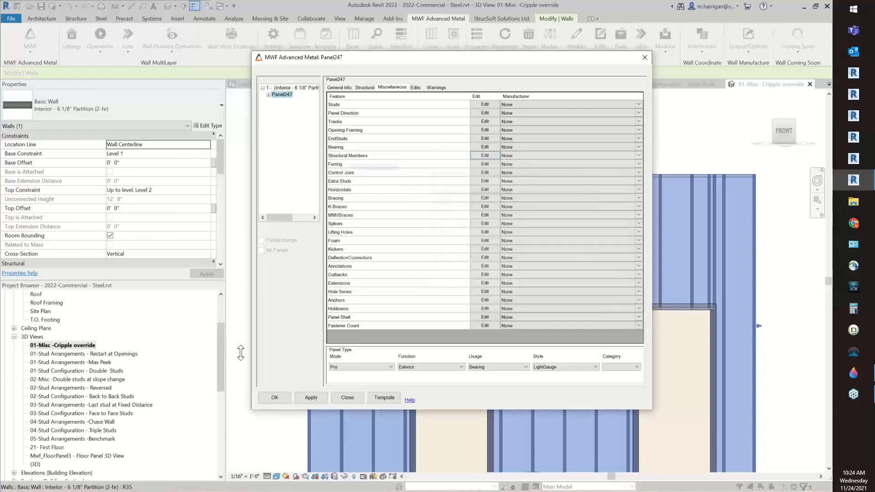
click(271, 398)
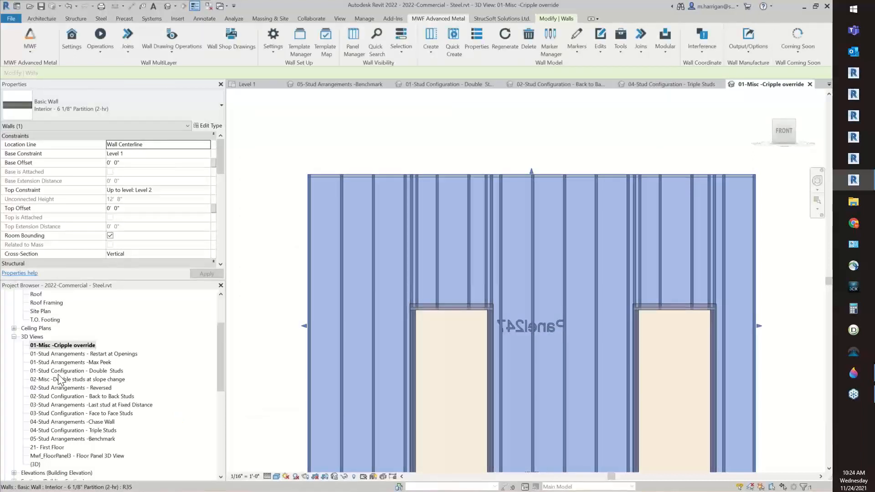
Step: Return to the Level 1 floor plan and isolate the stand-alone wall east of the building in a 3D view
scroll(77, 434, down, 1)
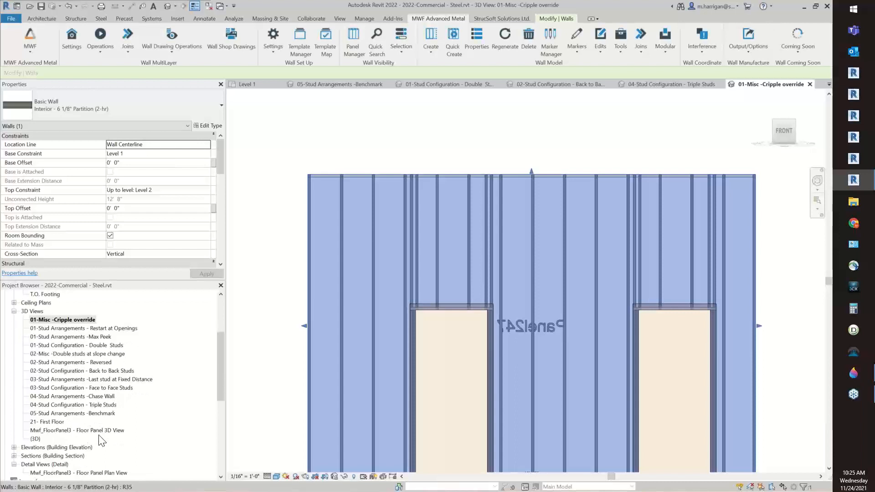
click(245, 85)
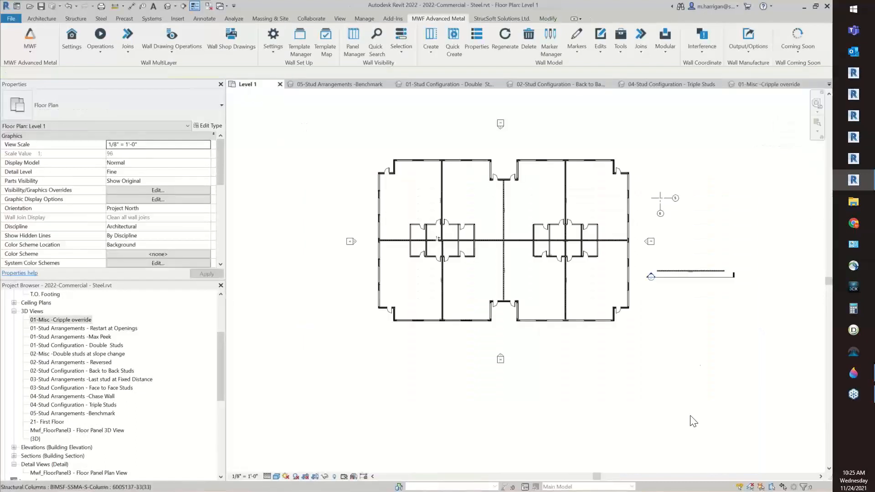
drag(729, 319, 650, 239)
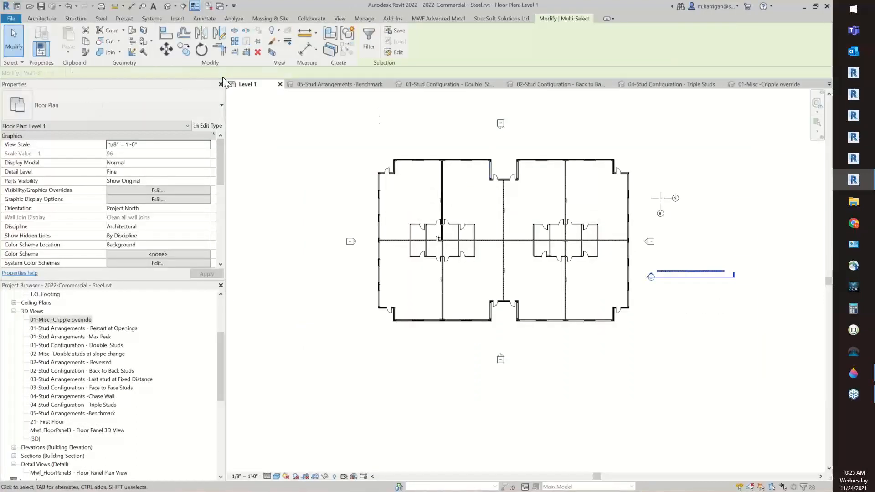
click(272, 53)
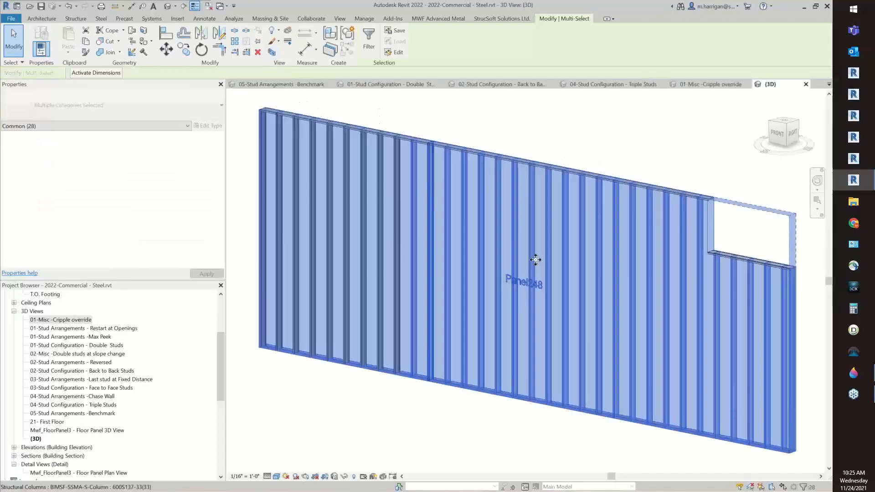
key(Escape)
shift+middle_drag(496, 376, 604, 376)
scroll(695, 166, up, 1)
middle_drag(697, 174, 668, 164)
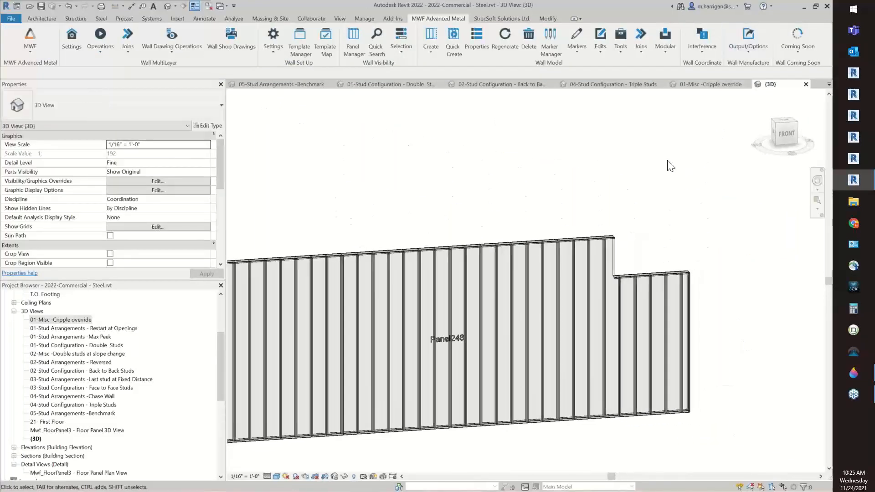
Step: Open the "02-Misc -Double studs at slope change" 3D view and orient it to the front
double_click(109, 353)
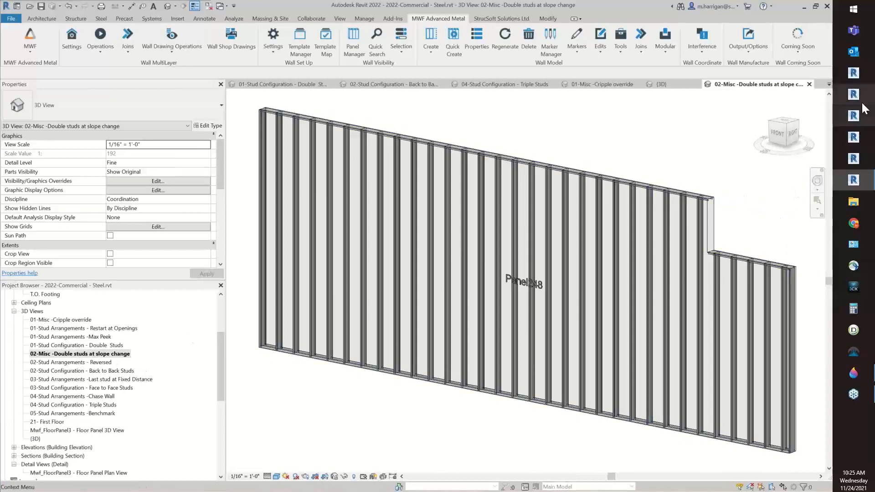
click(779, 136)
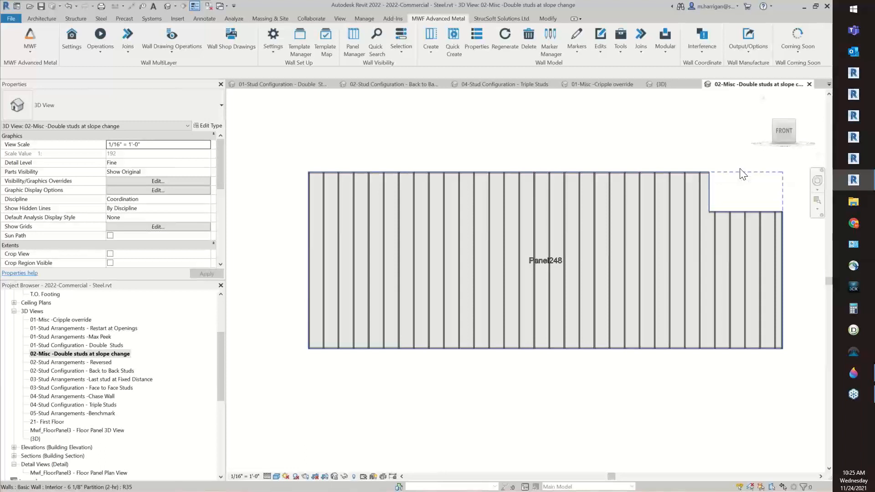
middle_drag(646, 141, 598, 151)
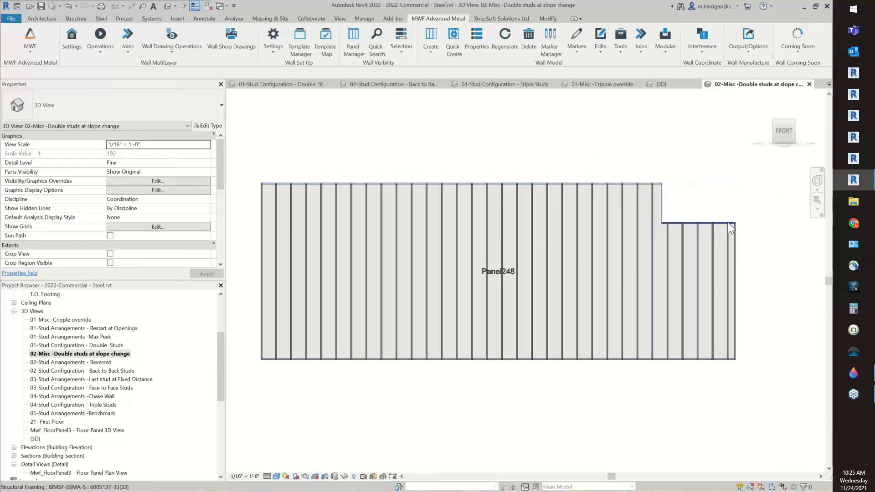
Step: Open the wall's profile sketch to examine its stepped top edge, and leave the sketch without editing it
click(643, 218)
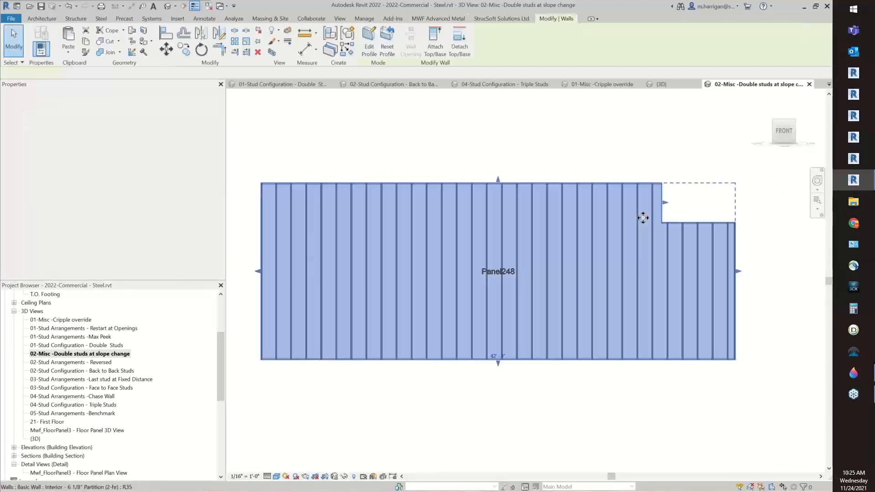
click(376, 45)
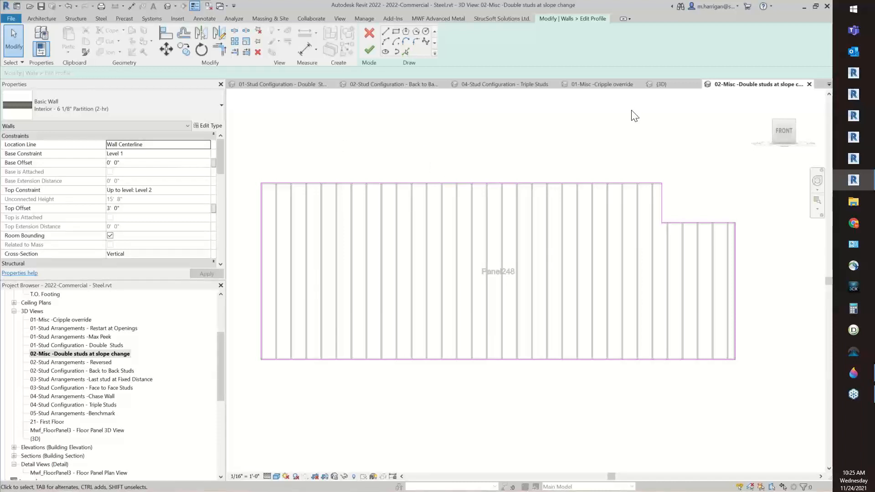
click(372, 50)
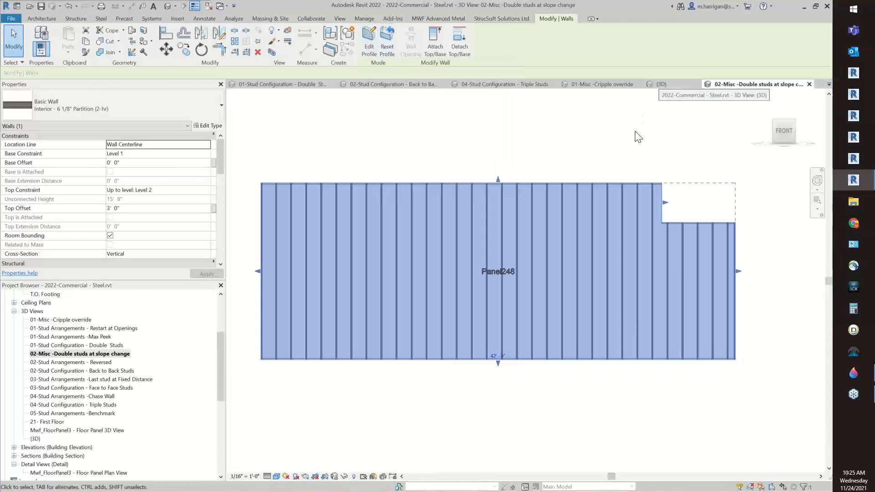
scroll(682, 206, up, 3)
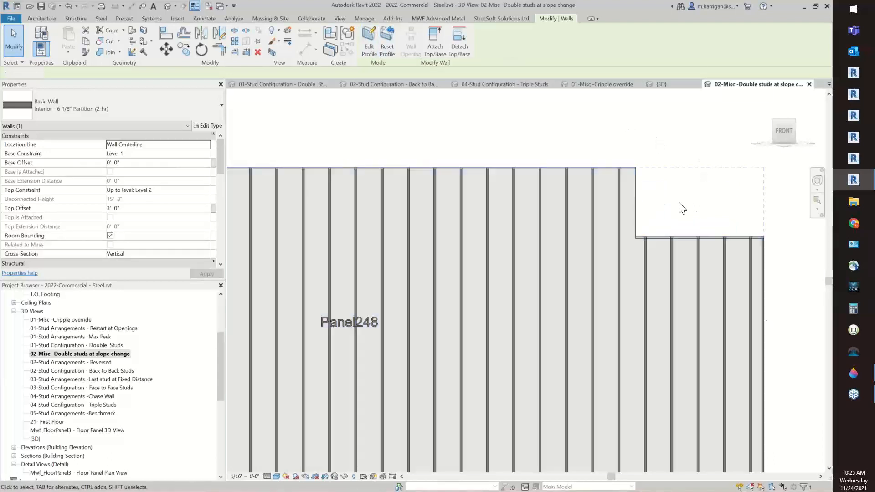
click(681, 206)
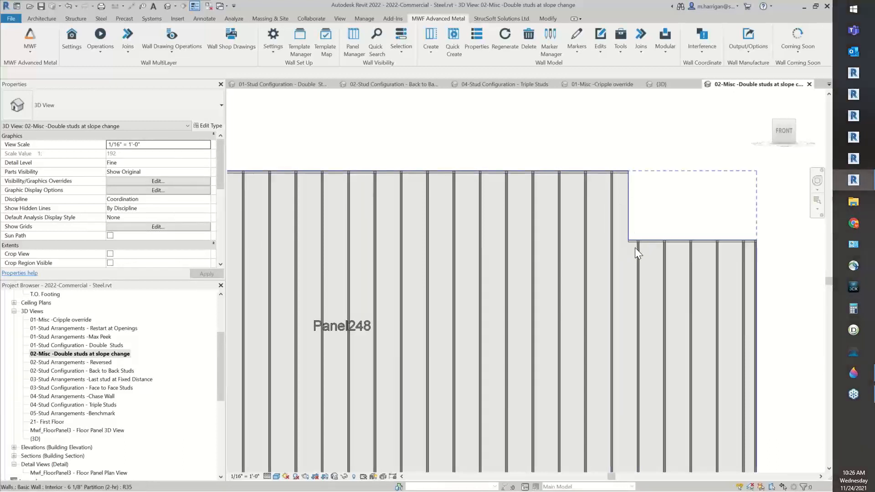
Step: Enable Add Double Studs at Top Slope Change in Panel248's Structural Members Misc settings and apply it to the panel
click(612, 264)
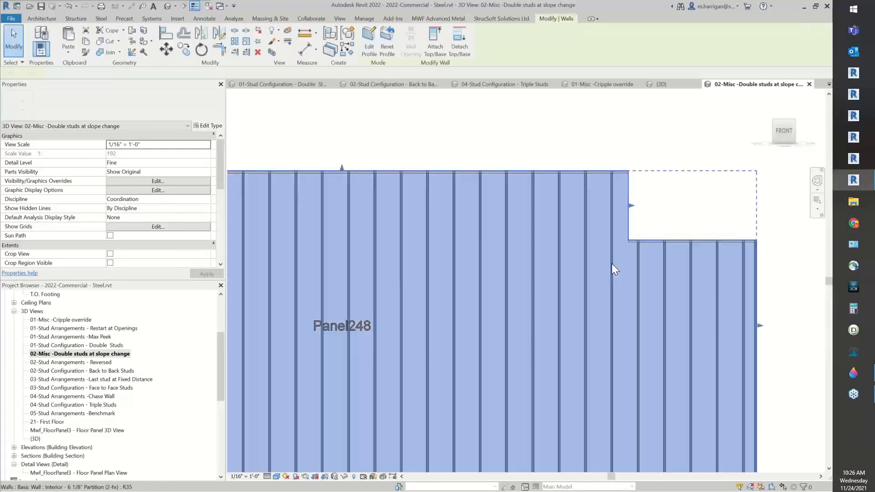
click(447, 18)
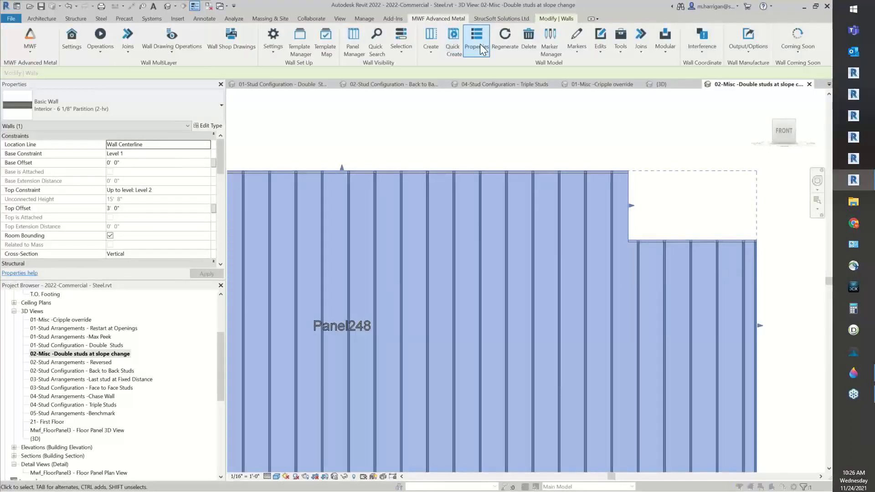
click(476, 40)
click(357, 102)
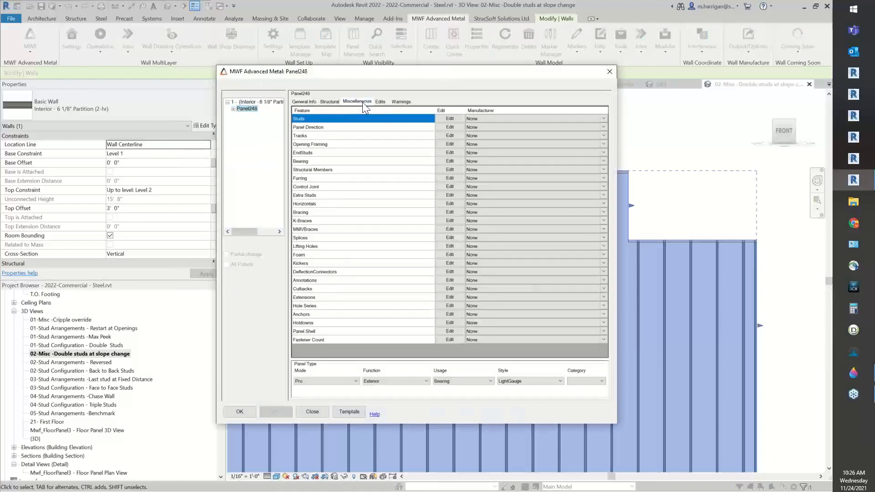
click(449, 170)
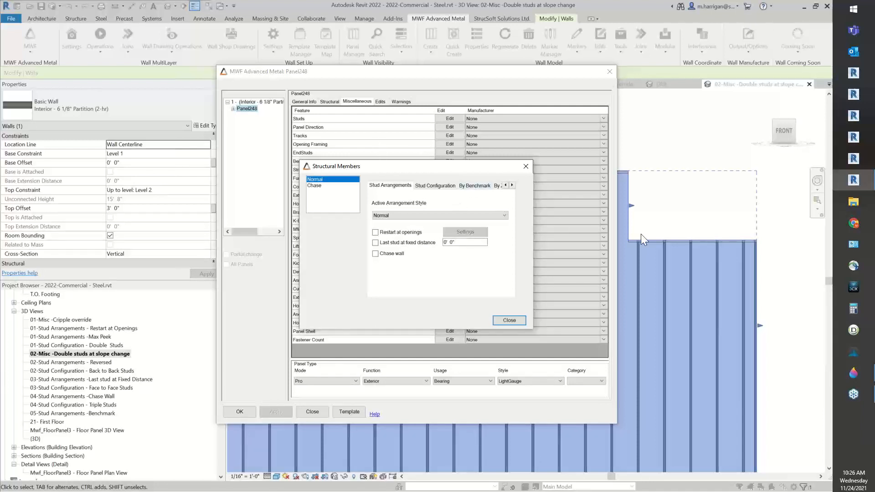
click(512, 185)
click(476, 185)
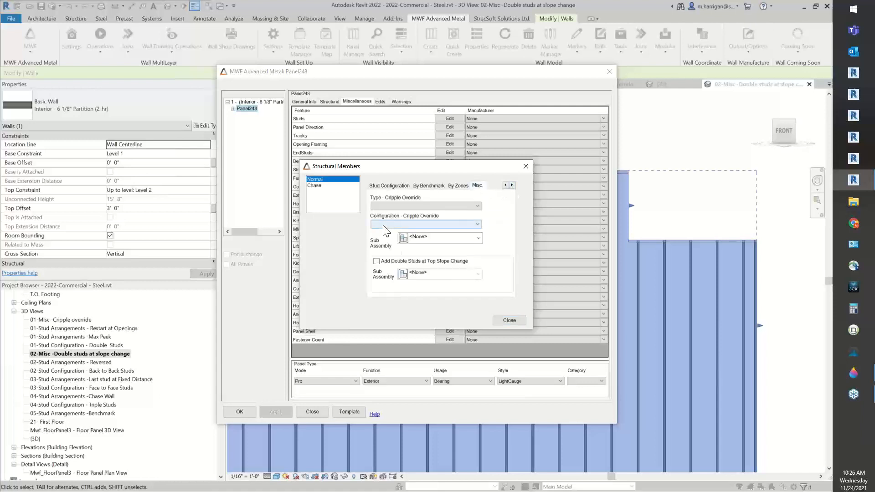
click(378, 261)
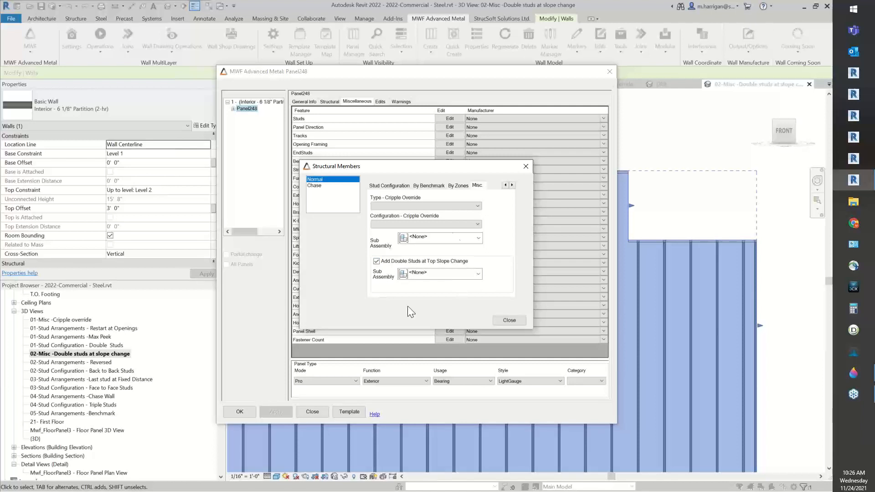
click(509, 321)
click(238, 412)
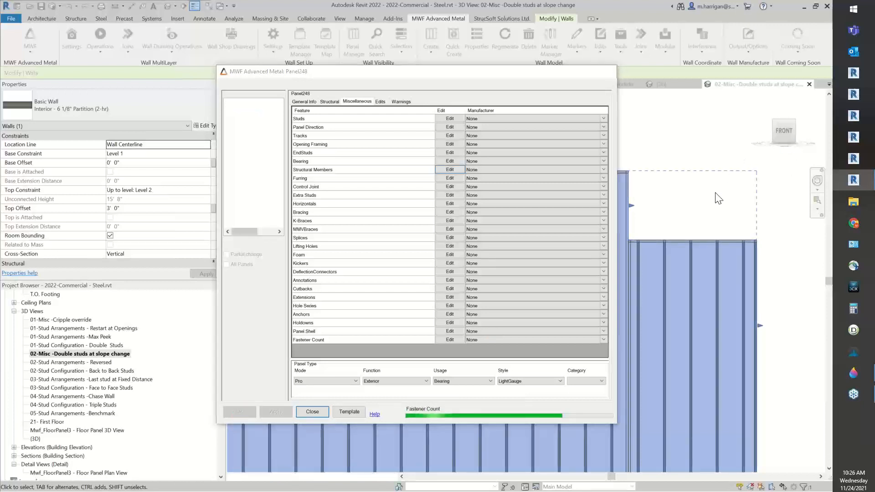
Step: Examine the studs and top tracks where Panel248's top edge steps down
scroll(698, 211, up, 3)
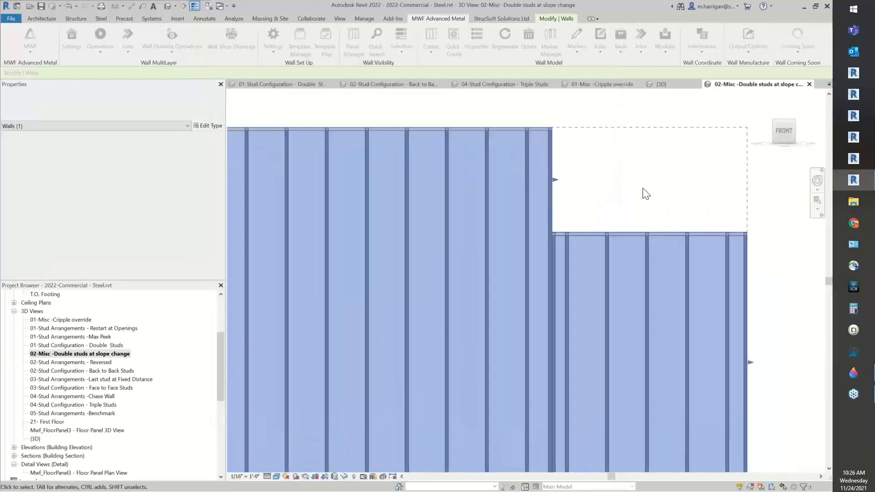
click(643, 188)
scroll(563, 250, up, 2)
middle_drag(577, 240, 562, 313)
scroll(562, 313, up, 1)
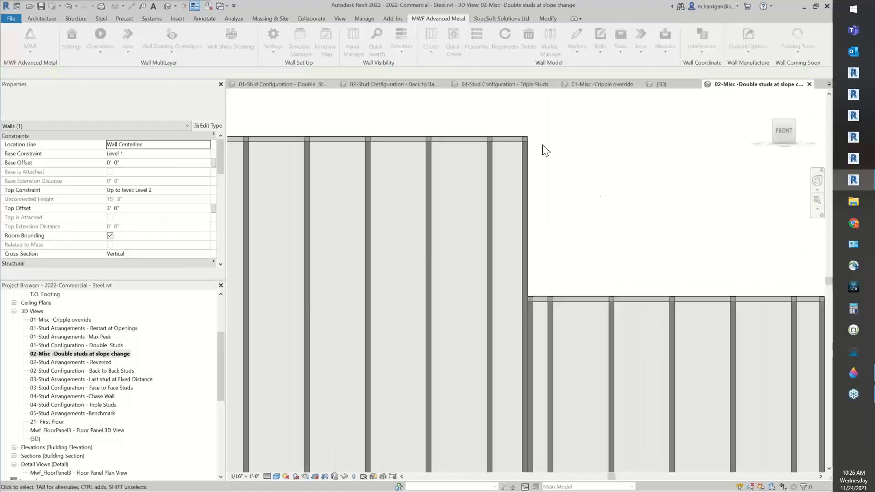
click(521, 139)
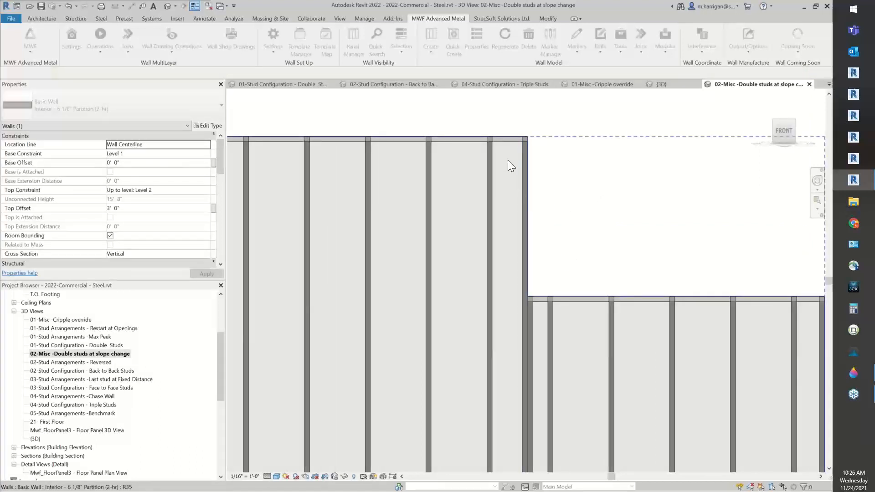
key(Escape)
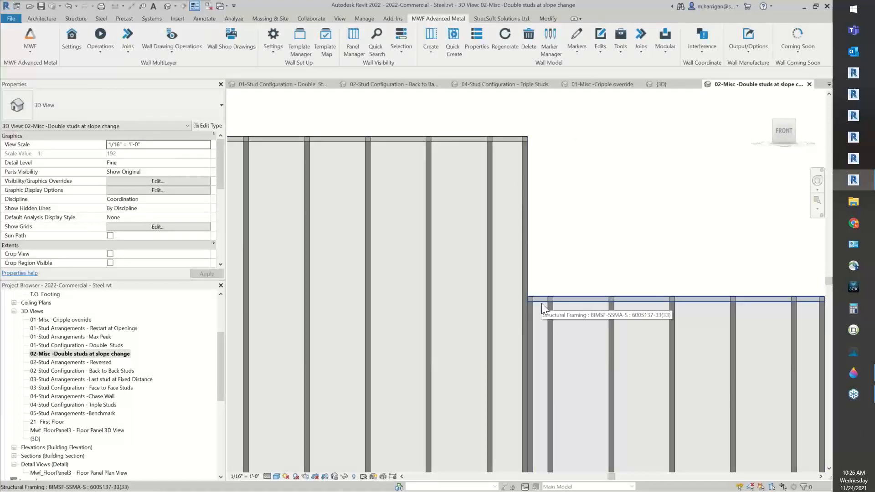
scroll(537, 305, down, 3)
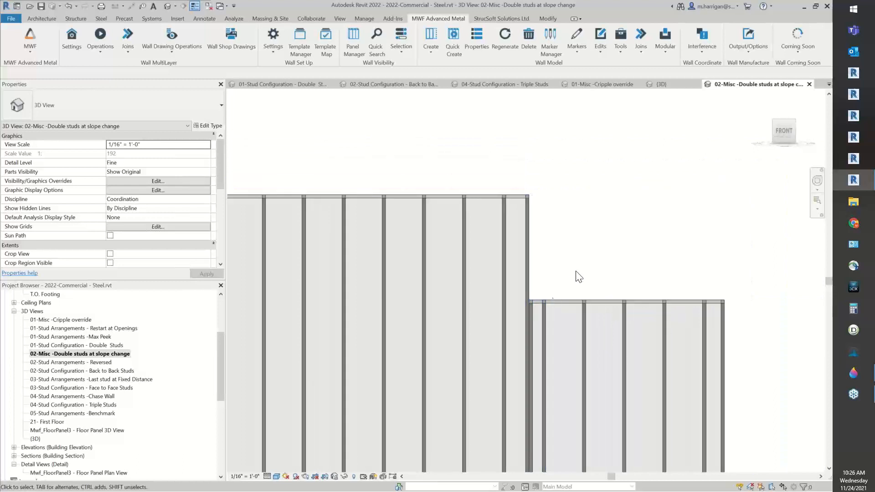
scroll(592, 272, down, 3)
middle_drag(610, 275, 704, 234)
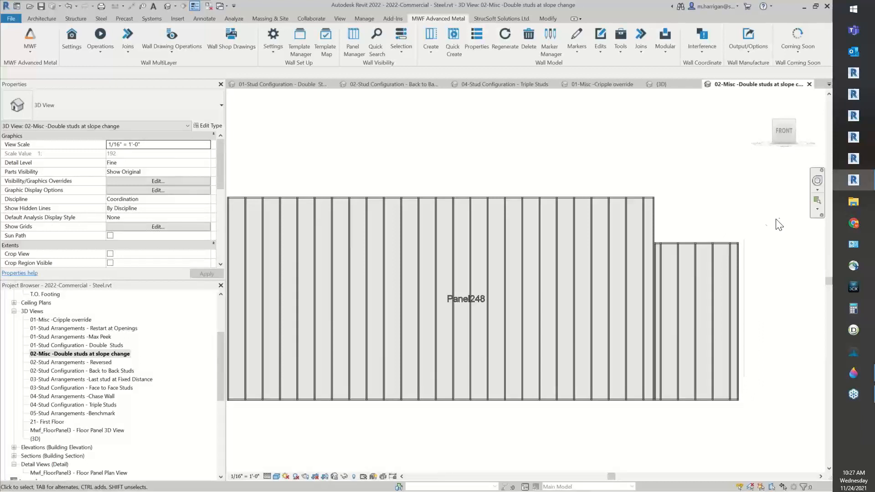
scroll(779, 218, down, 1)
middle_drag(599, 159, 607, 172)
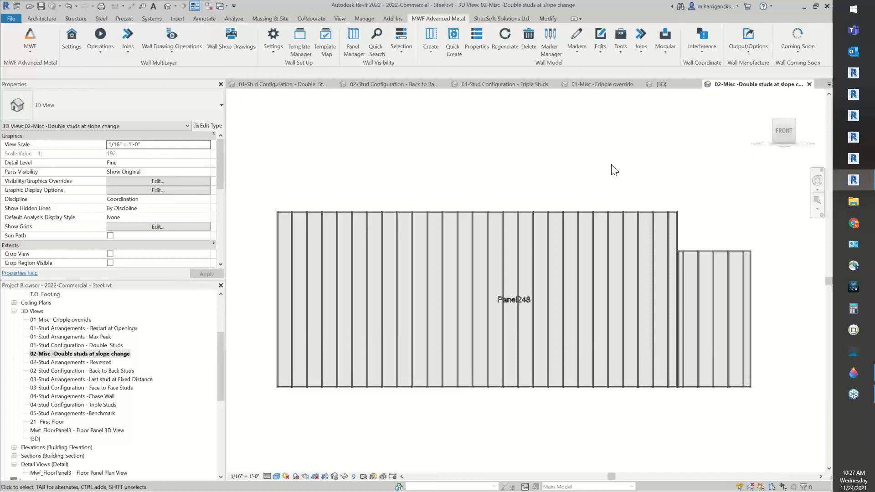
scroll(611, 165, down, 2)
middle_drag(613, 163, 593, 175)
scroll(591, 175, up, 1)
scroll(571, 155, up, 1)
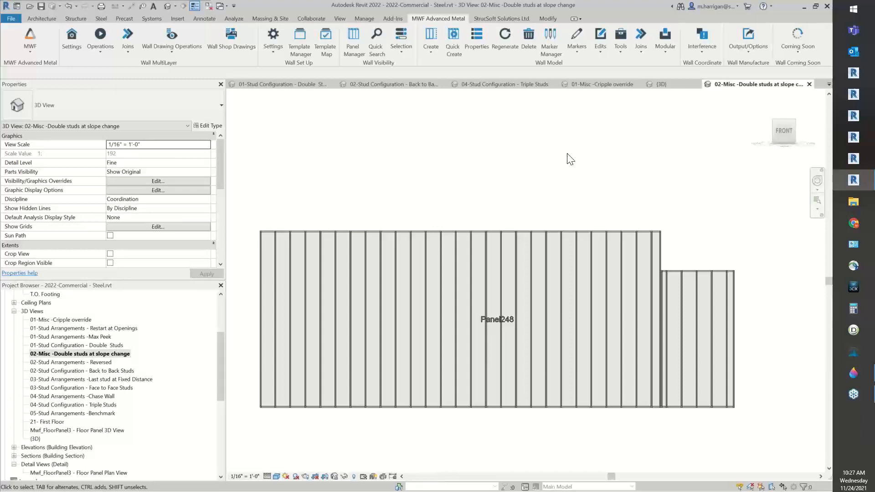
middle_drag(570, 159, 586, 162)
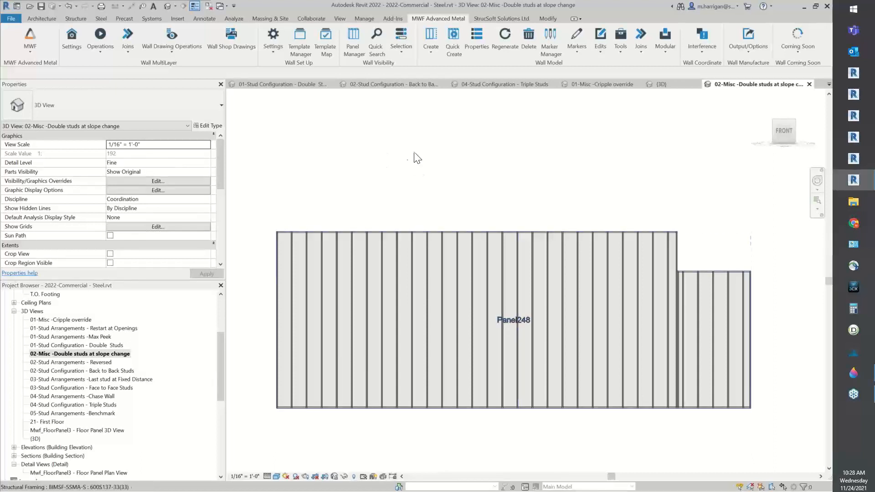
Step: Open Panel247's Structural Members Misc settings from the "01-Misc -Cripple override" view and widen the dialog to show all its pages
click(606, 84)
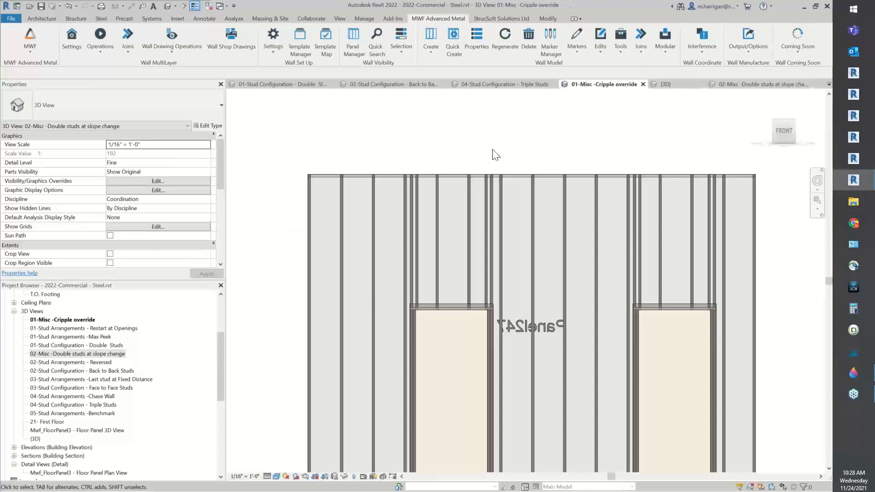
click(469, 277)
click(433, 20)
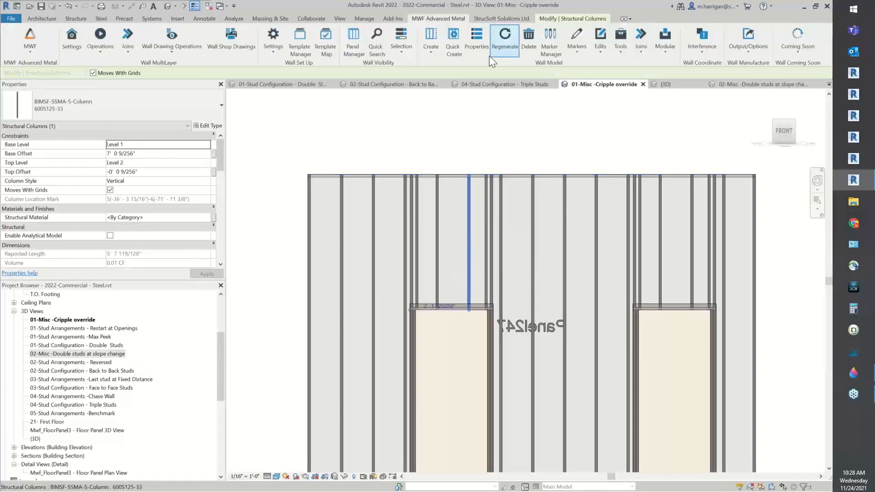
click(467, 56)
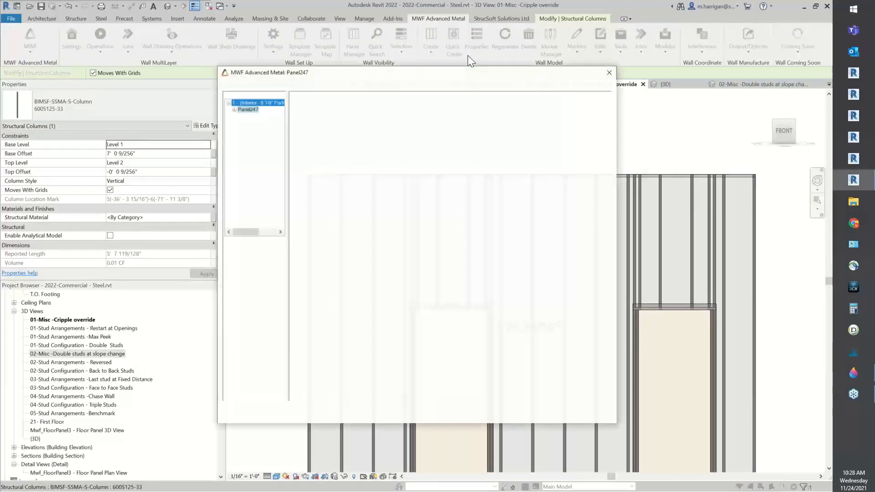
click(360, 101)
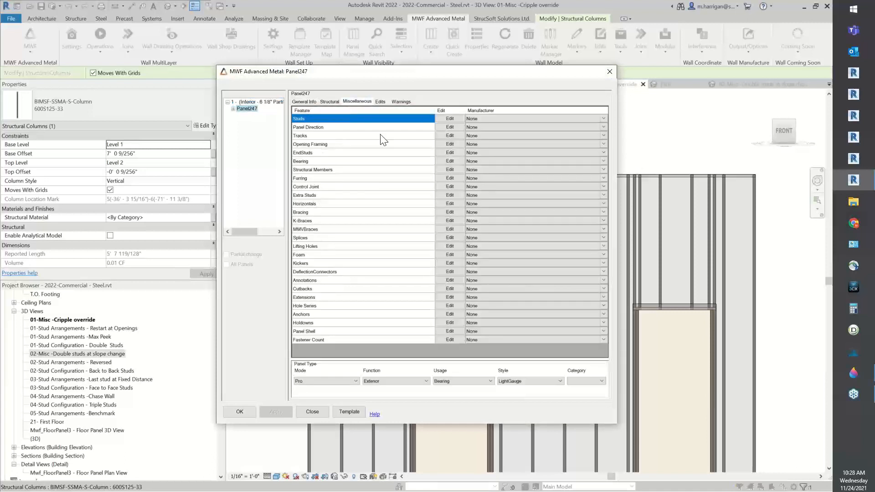
click(440, 170)
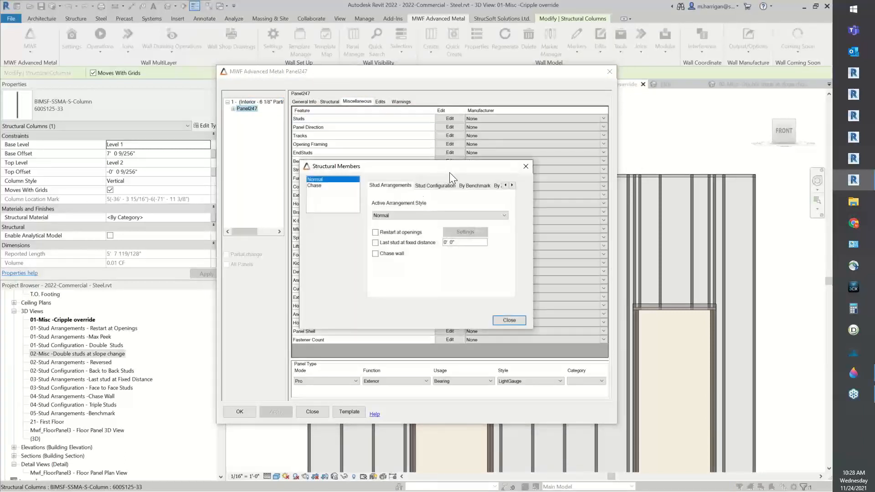
click(512, 186)
click(479, 186)
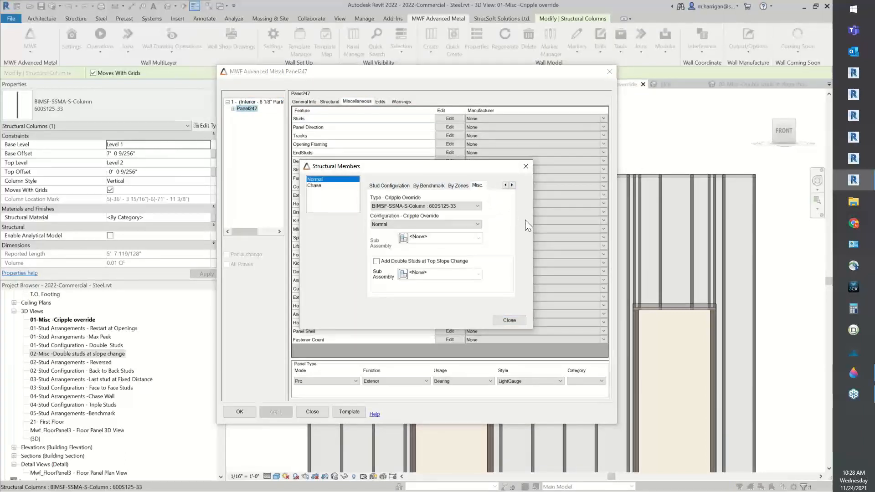
drag(532, 225, 627, 225)
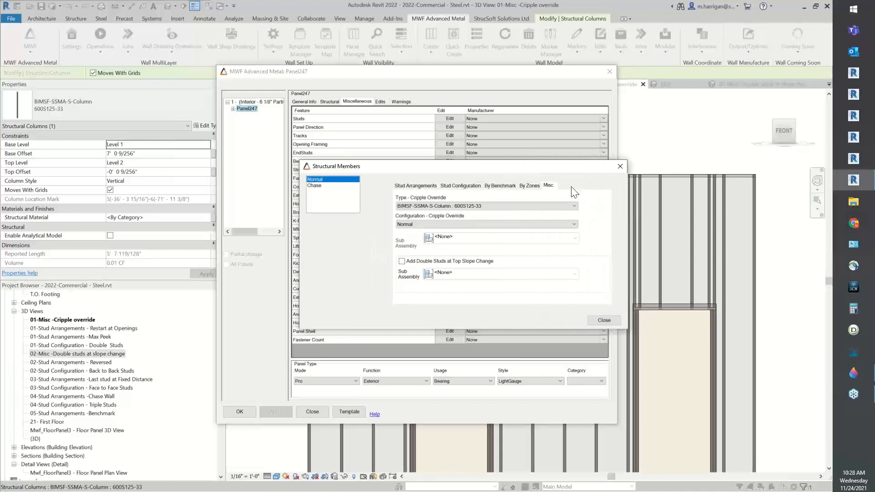
mouse_move(568, 166)
mouse_down()
mouse_move(530, 173)
mouse_move(570, 166)
mouse_move(560, 157)
mouse_up()
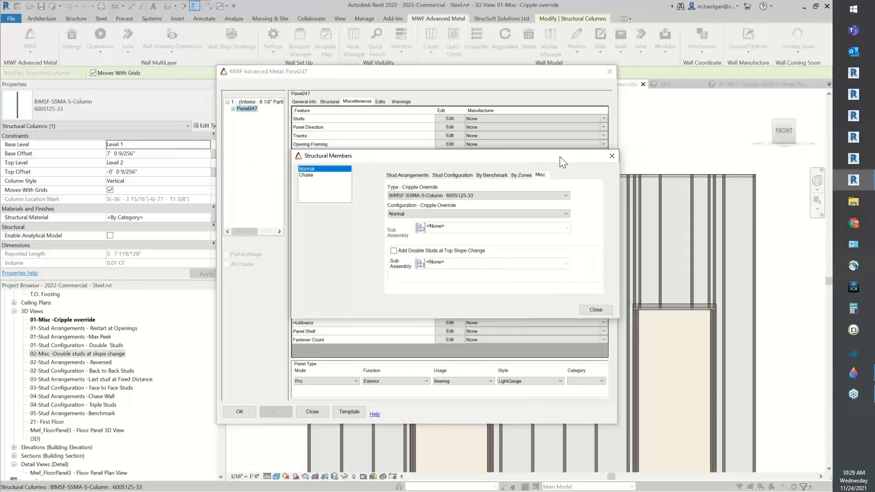